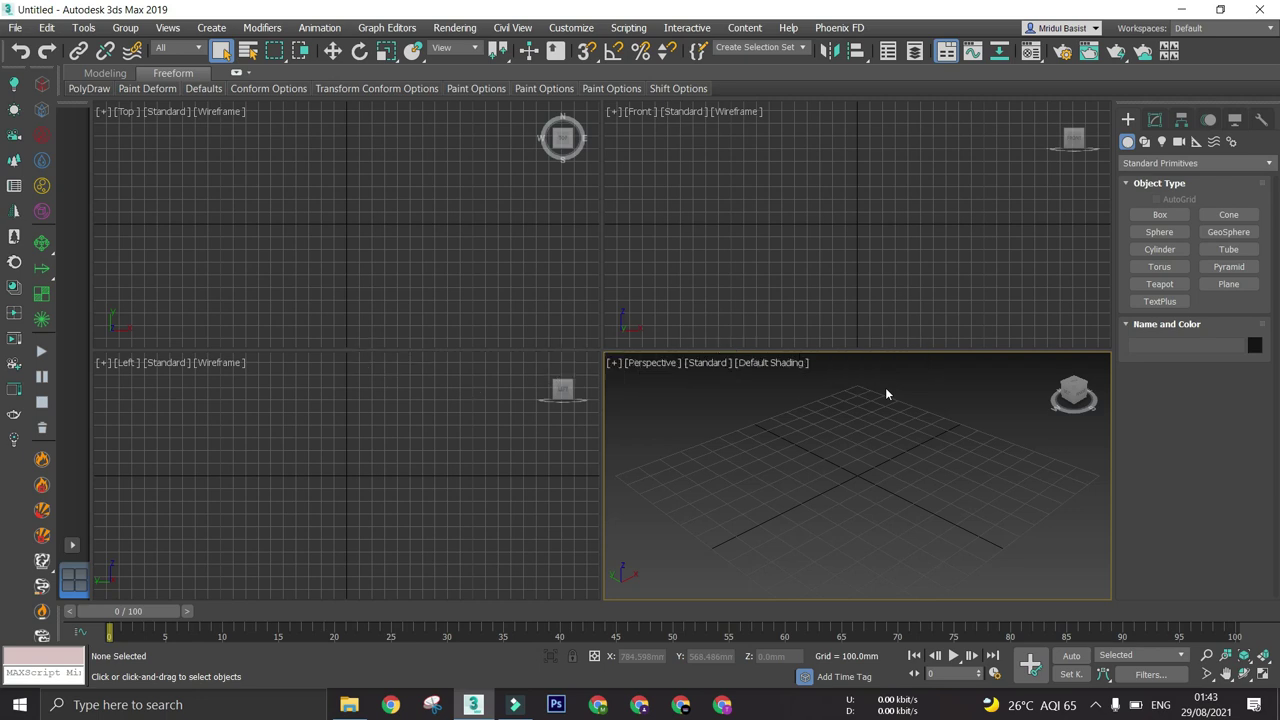
# Merge all objects from uploads_files_313735_MercedesML.max on the Desktop into the scene, listing all file types, and clear the selection
pyautogui.click(16, 28)
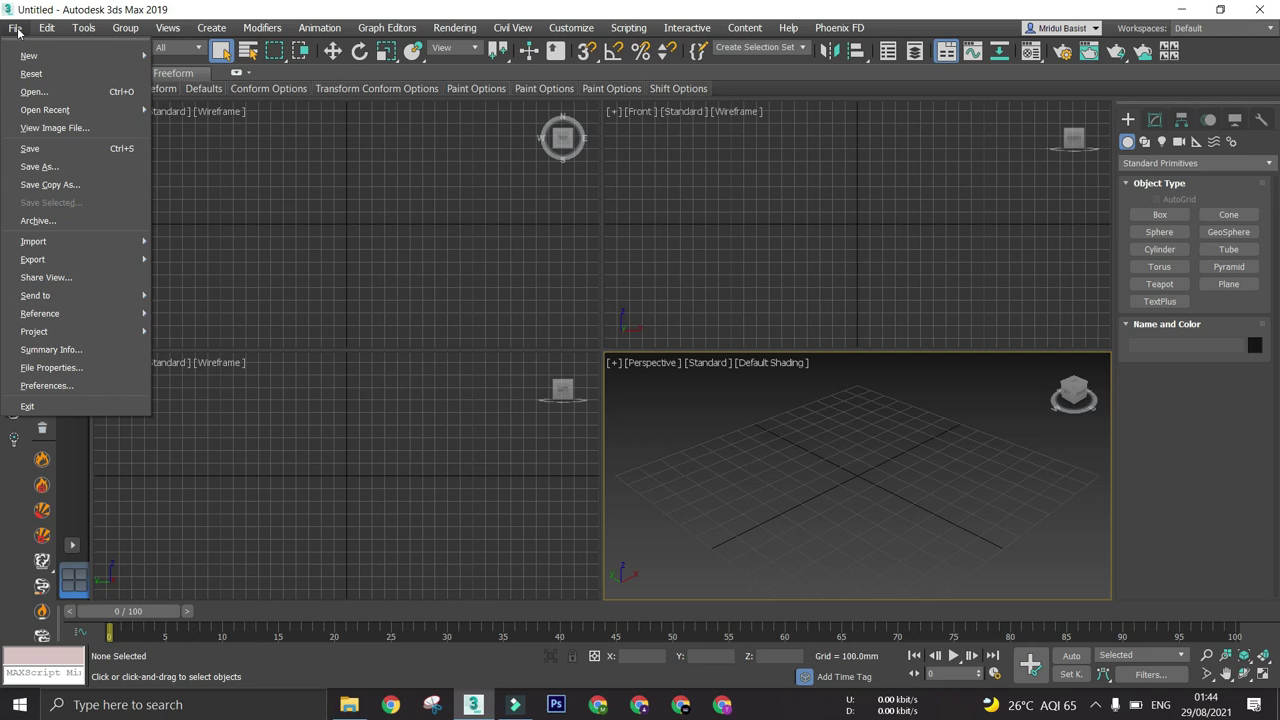
pyautogui.moveTo(57, 242)
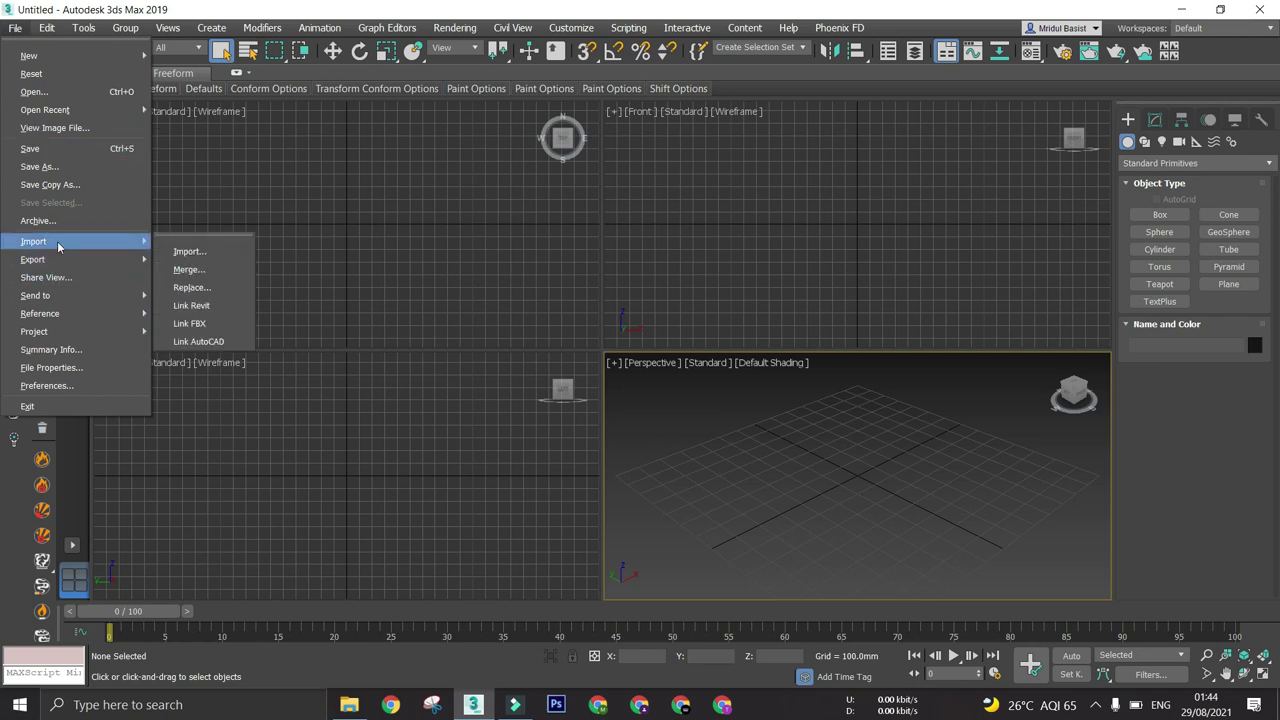
pyautogui.click(189, 269)
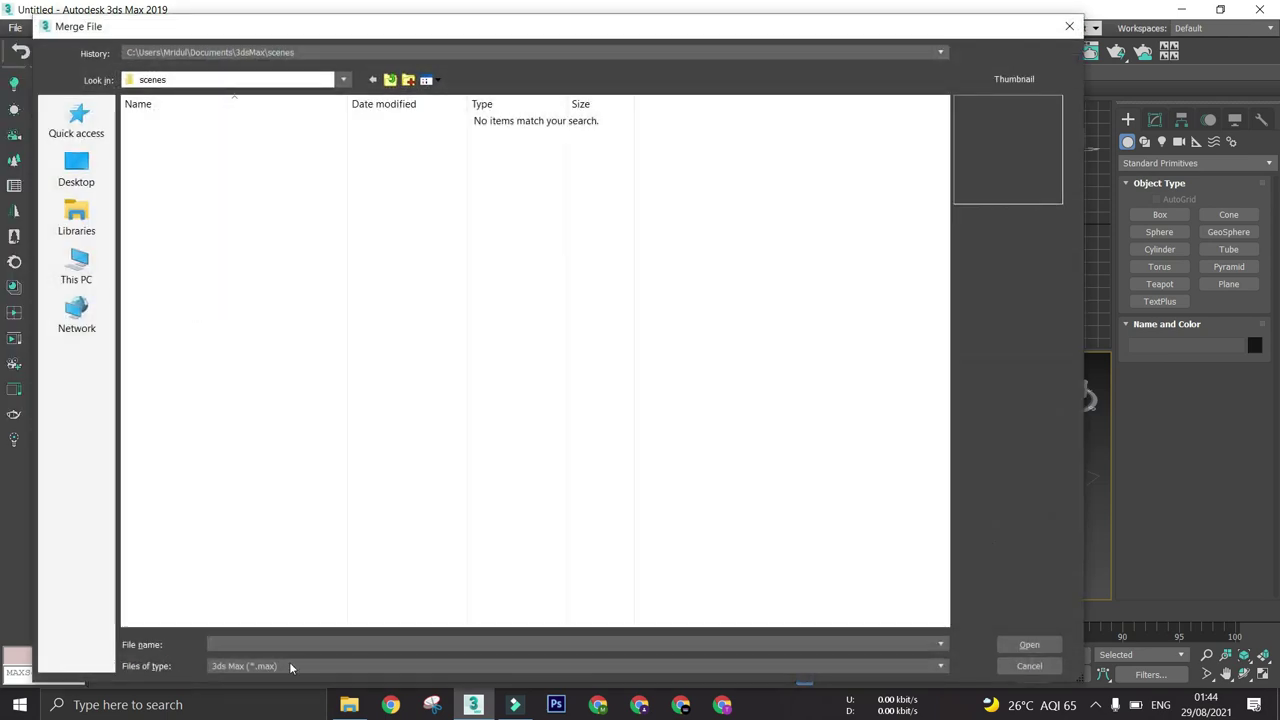
pyautogui.click(290, 667)
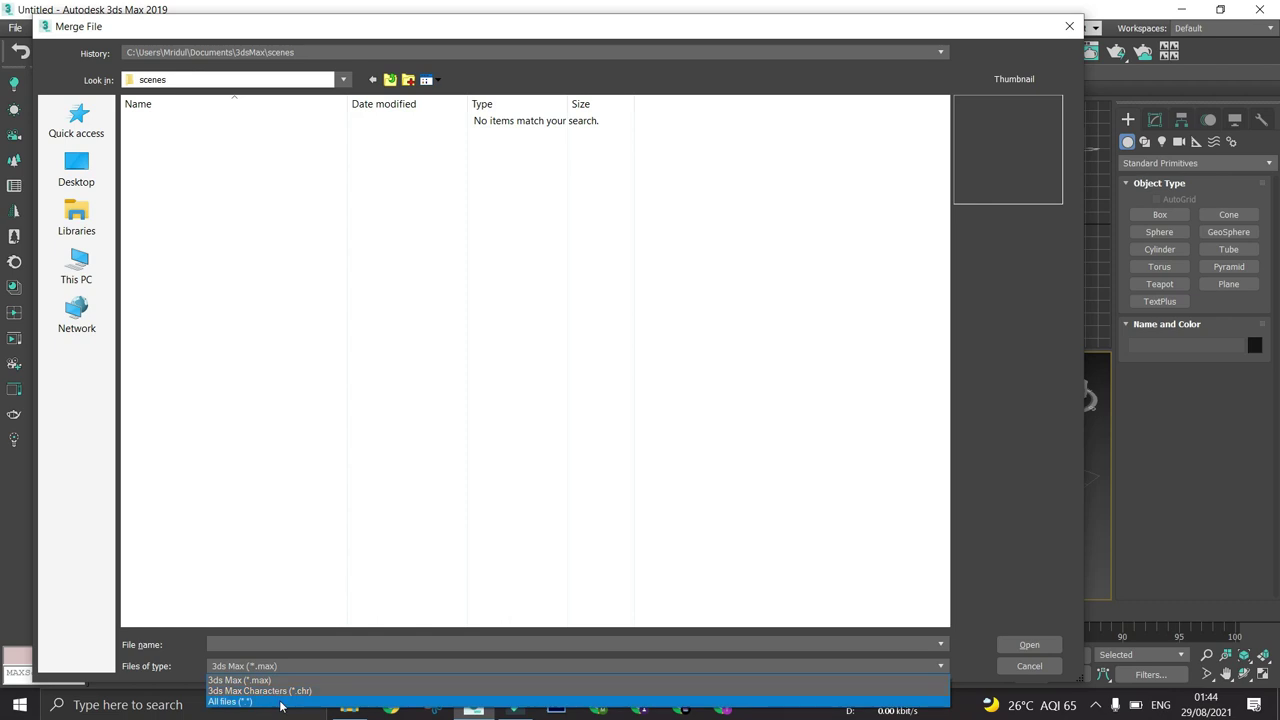
pyautogui.click(242, 702)
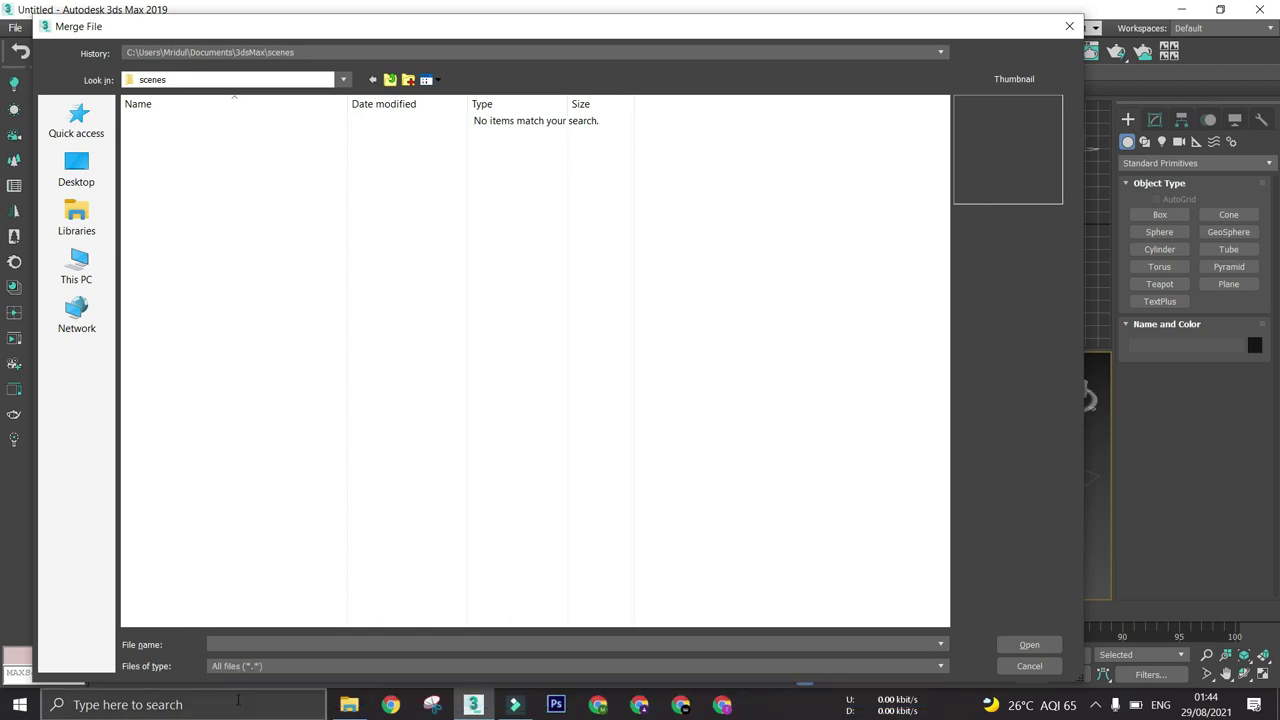
pyautogui.click(77, 172)
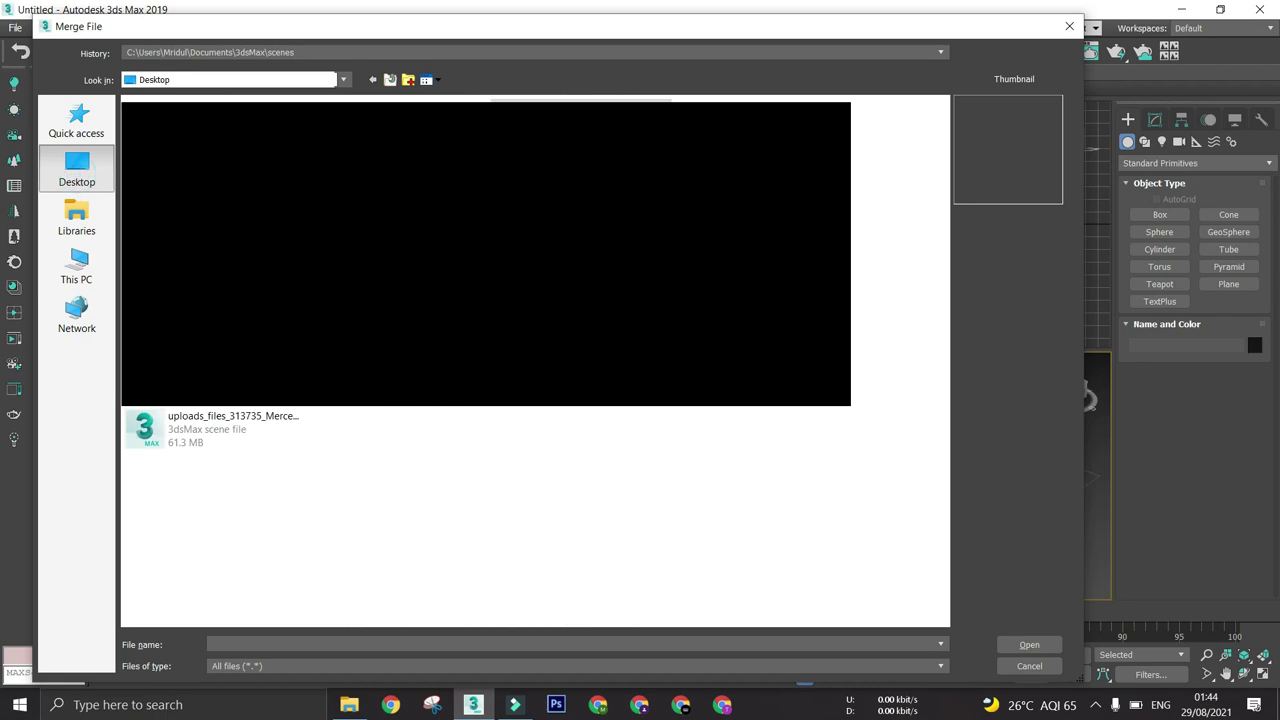
pyautogui.click(229, 431)
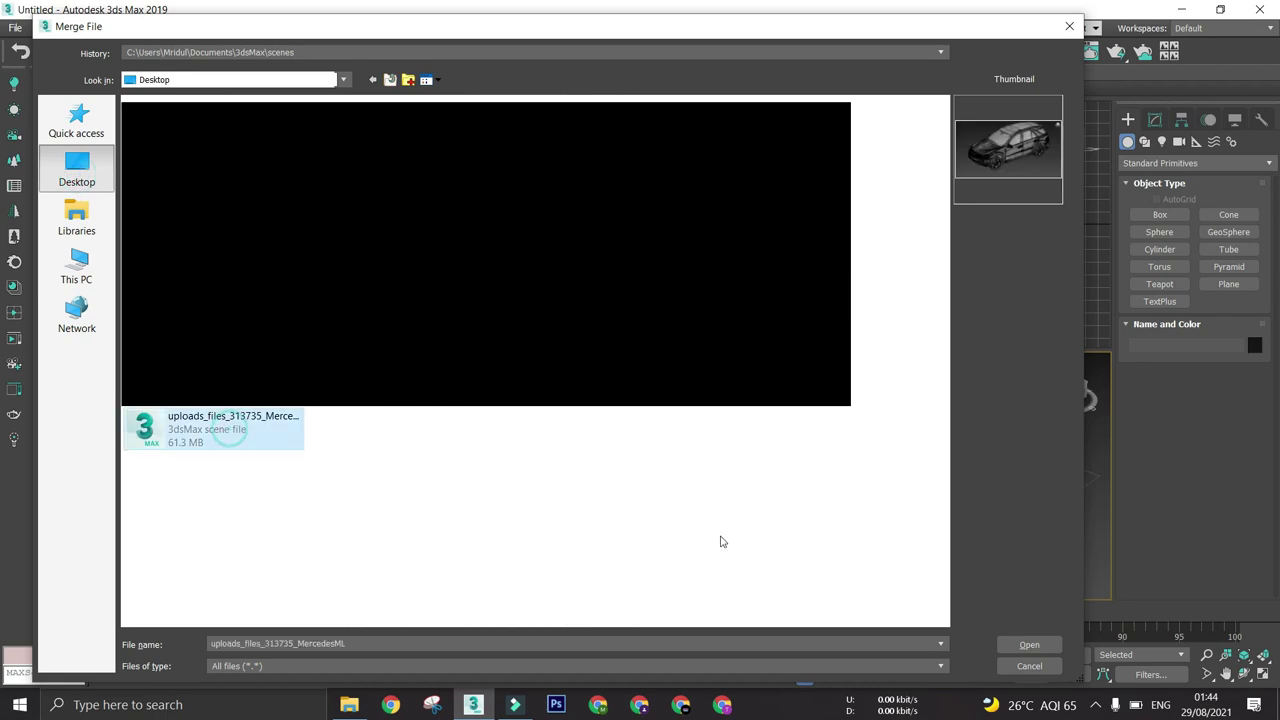
pyautogui.click(1027, 645)
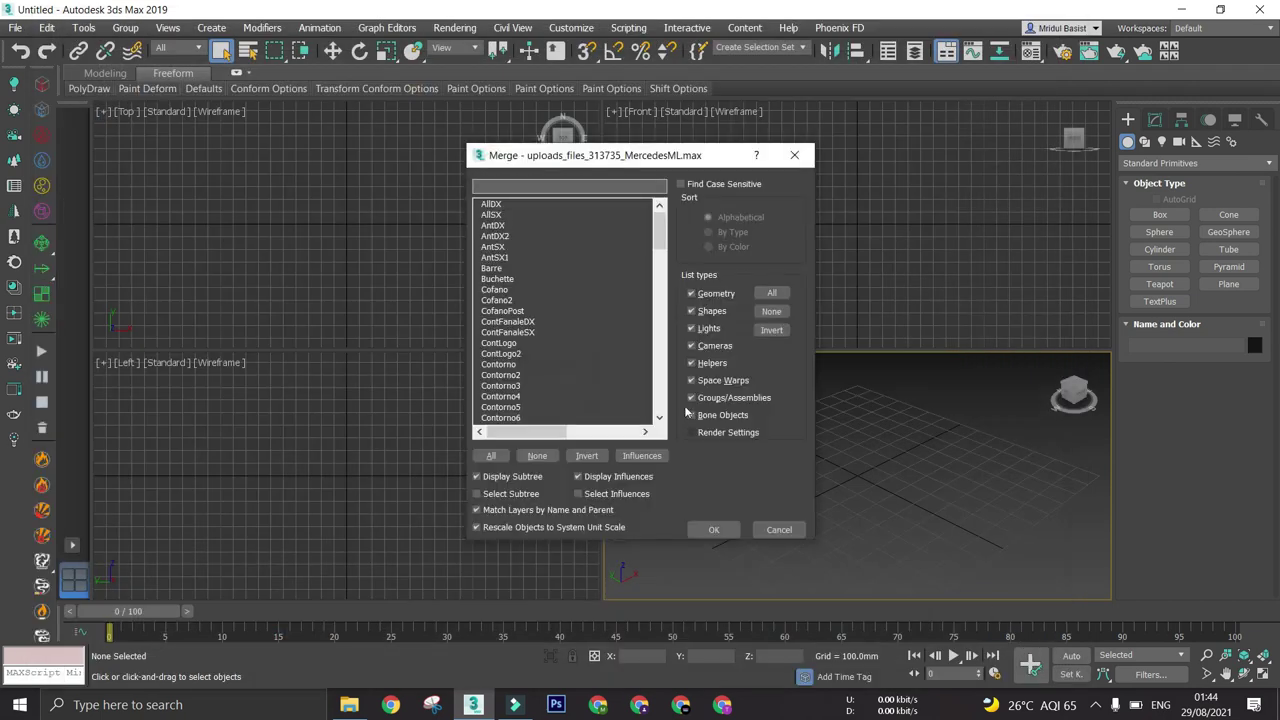
pyautogui.click(491, 455)
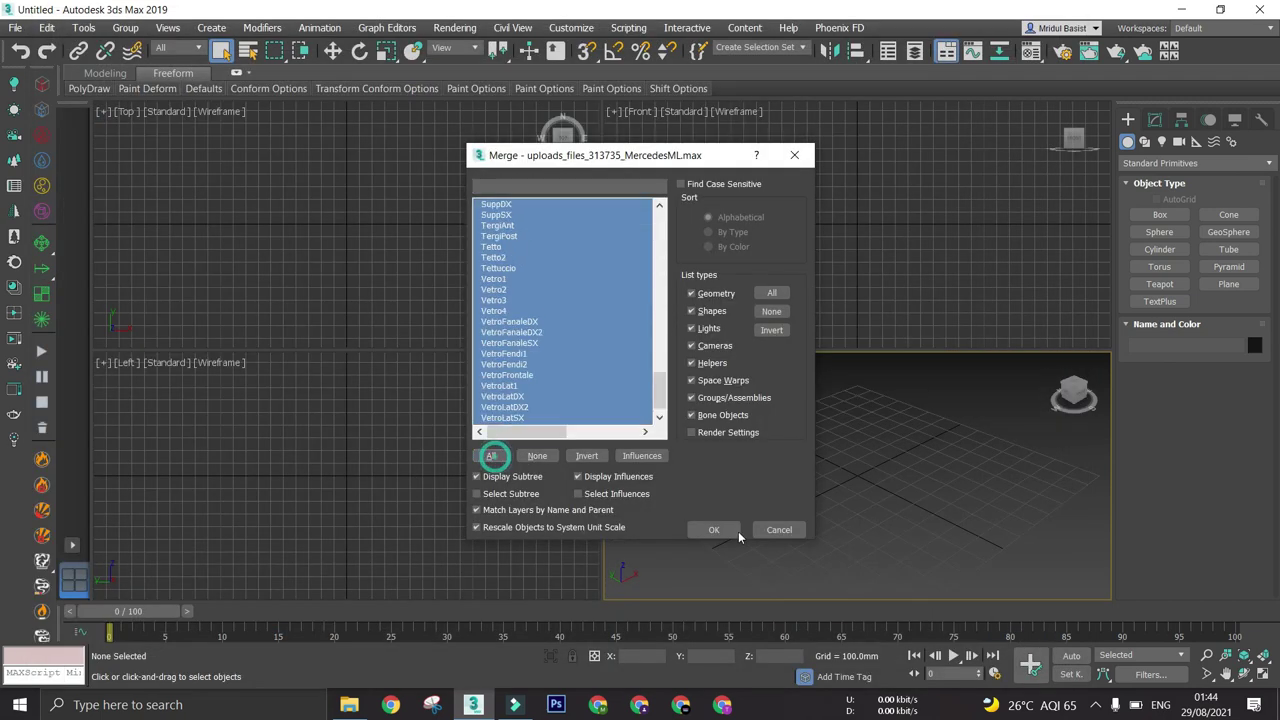
pyautogui.click(716, 529)
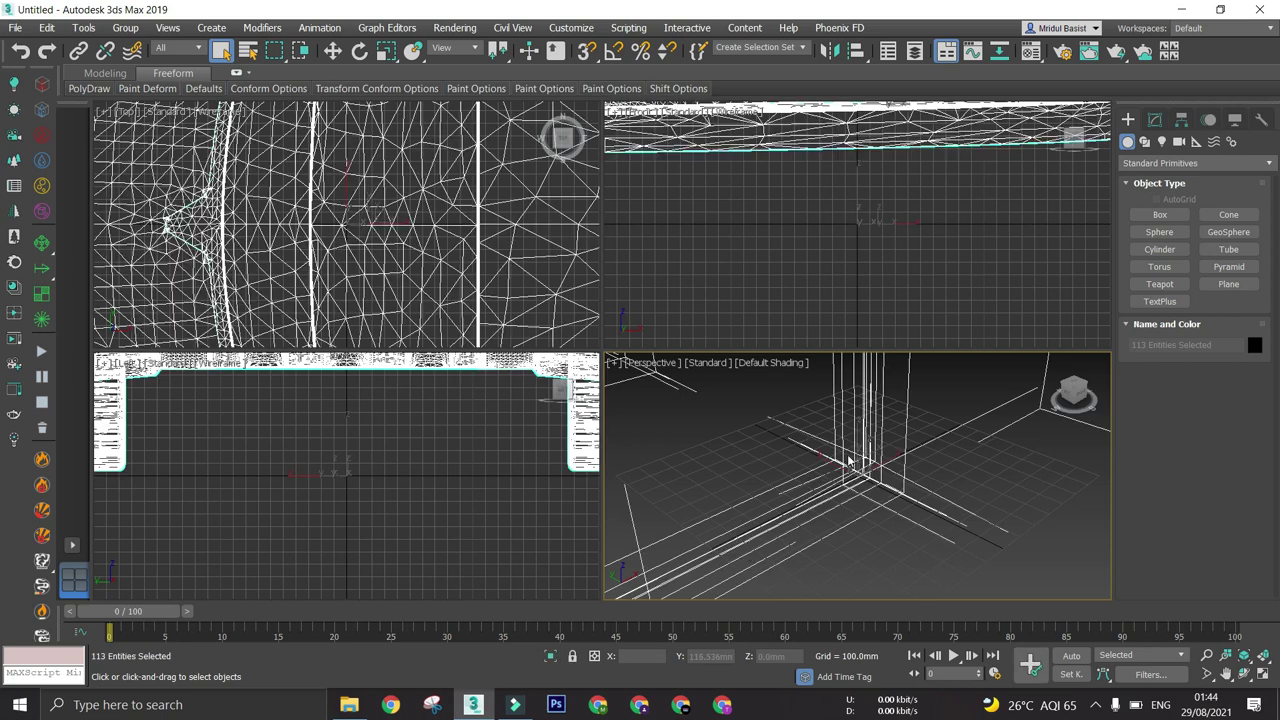
pyautogui.click(798, 404)
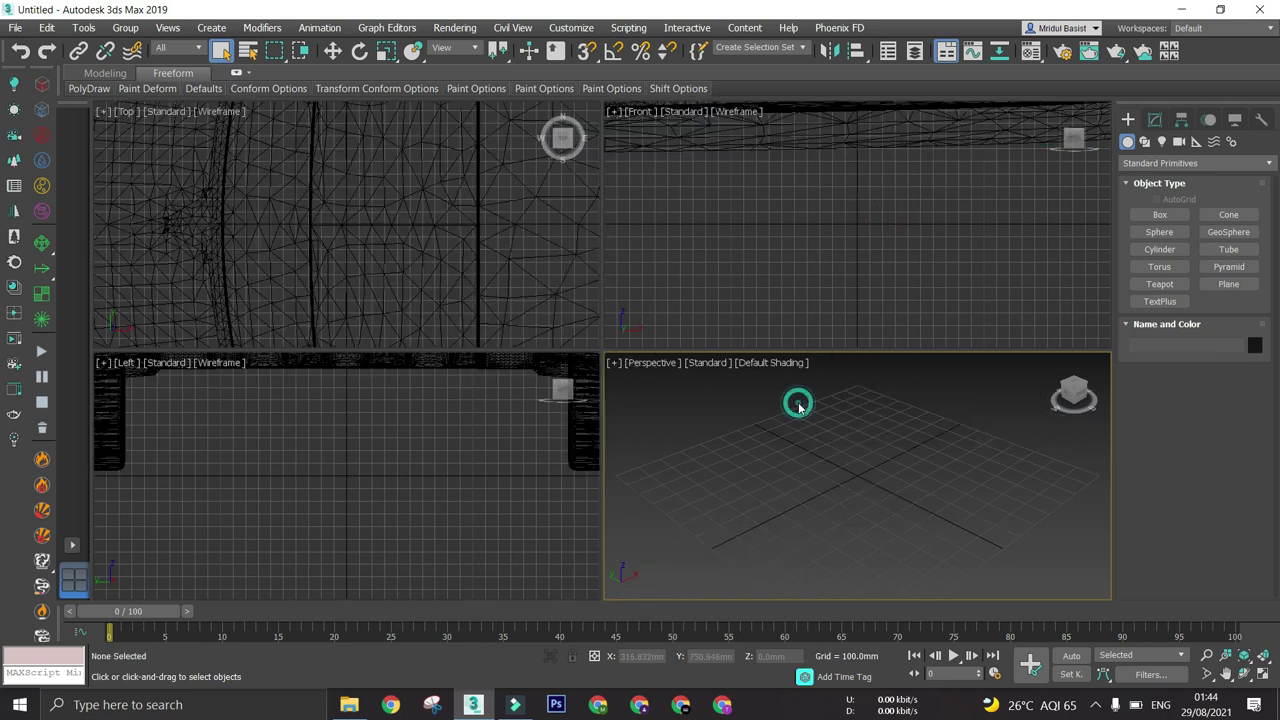
# Frame the whole merged car in the Perspective, Left, Top and Front viewports
pyautogui.hotkey('ctrl', 'a')
pyautogui.press('z')
pyautogui.click(705, 412)
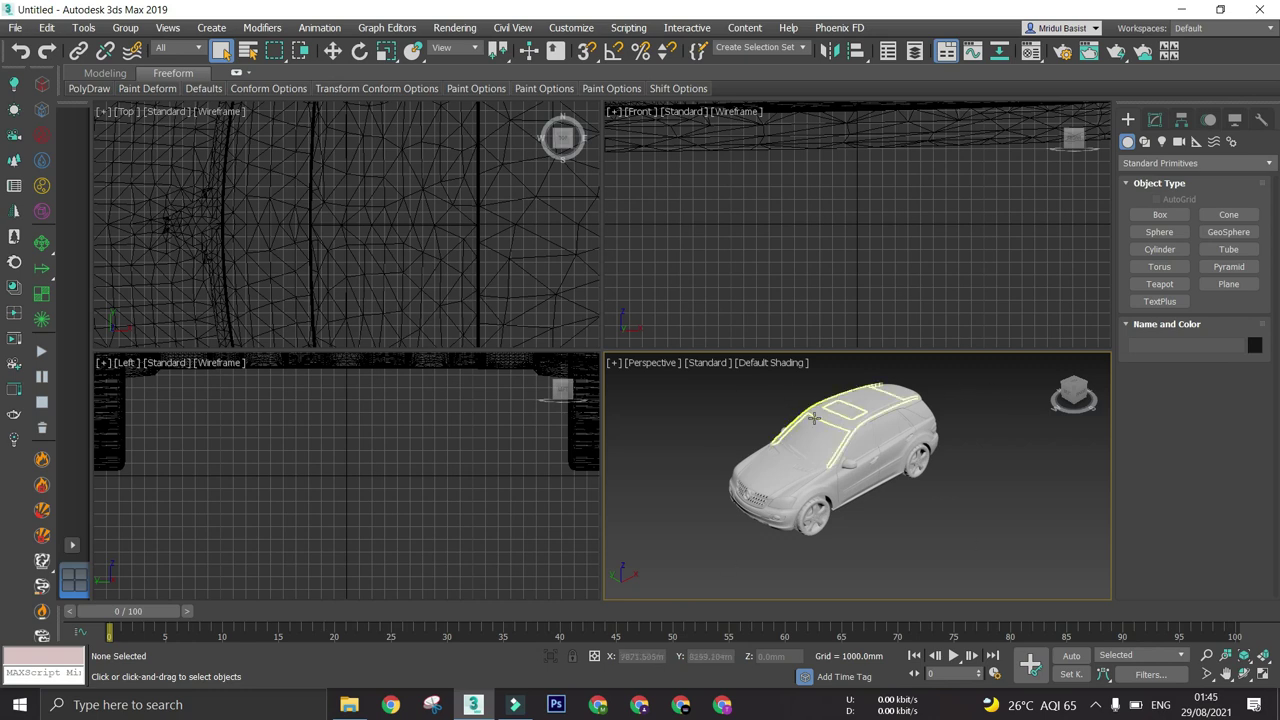
pyautogui.click(339, 433)
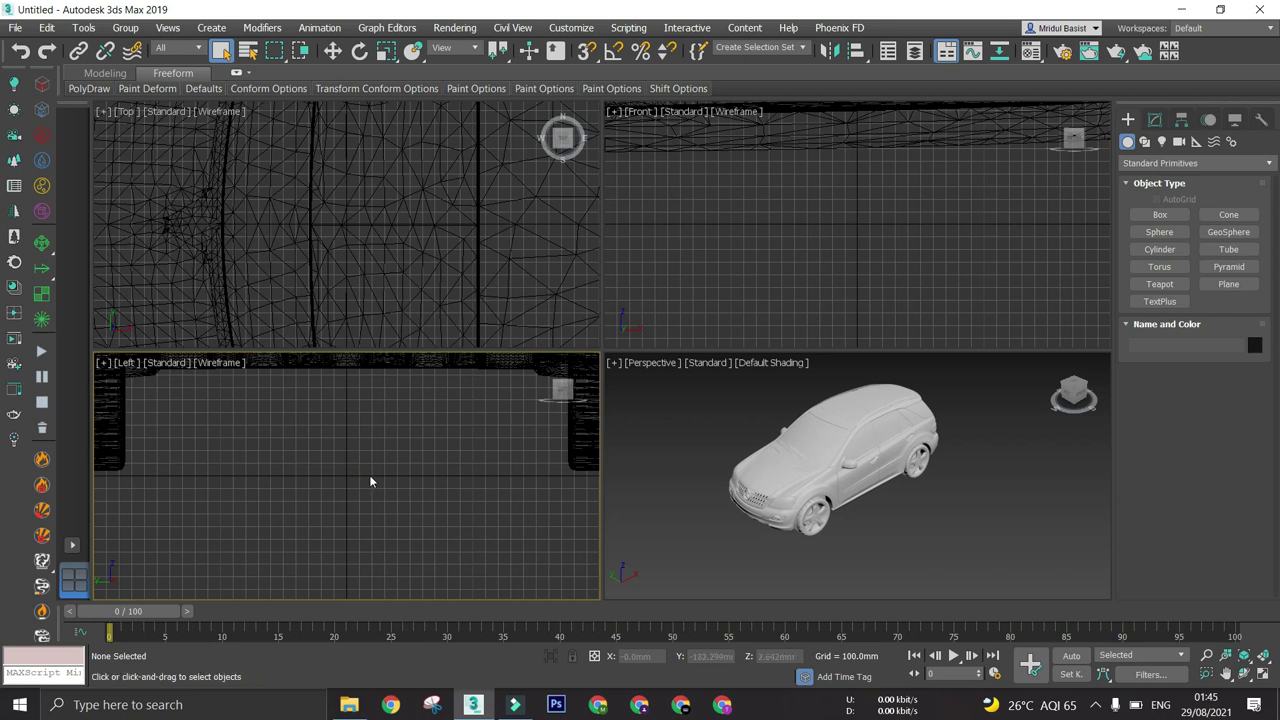
pyautogui.scroll(-5, 369, 477)
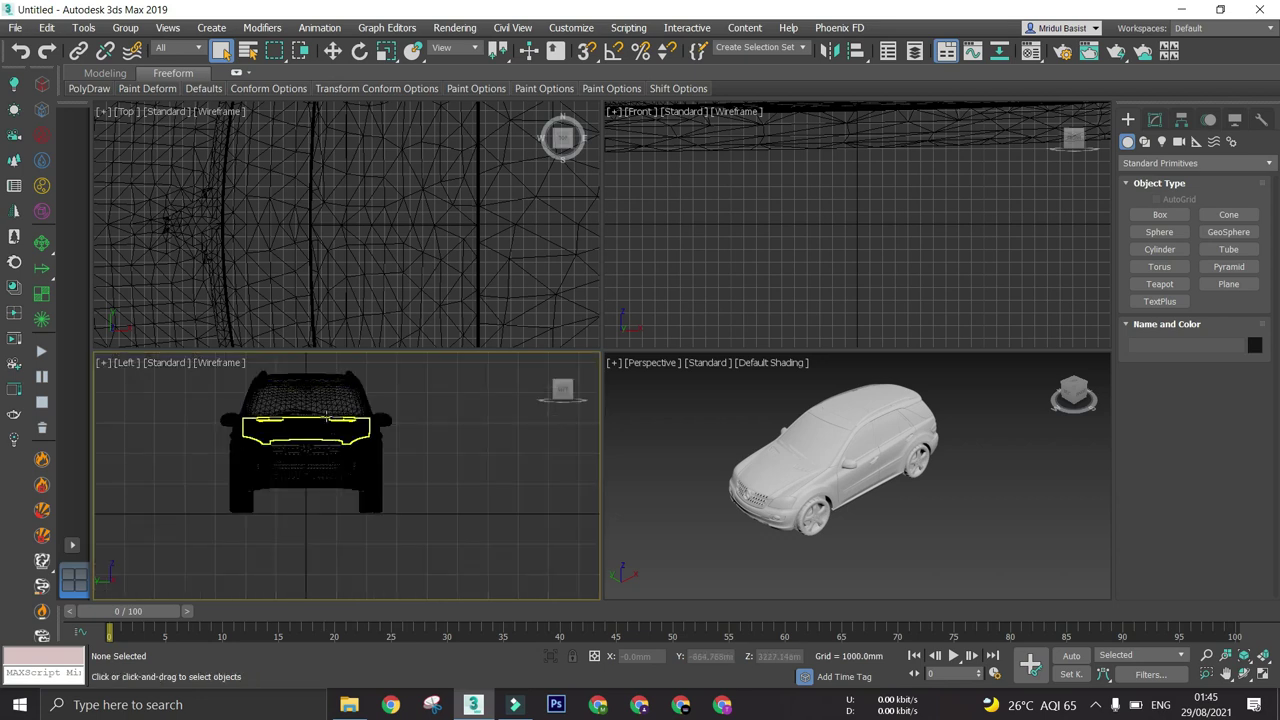
pyautogui.moveTo(325, 415); pyautogui.dragTo(352, 445, button='middle')
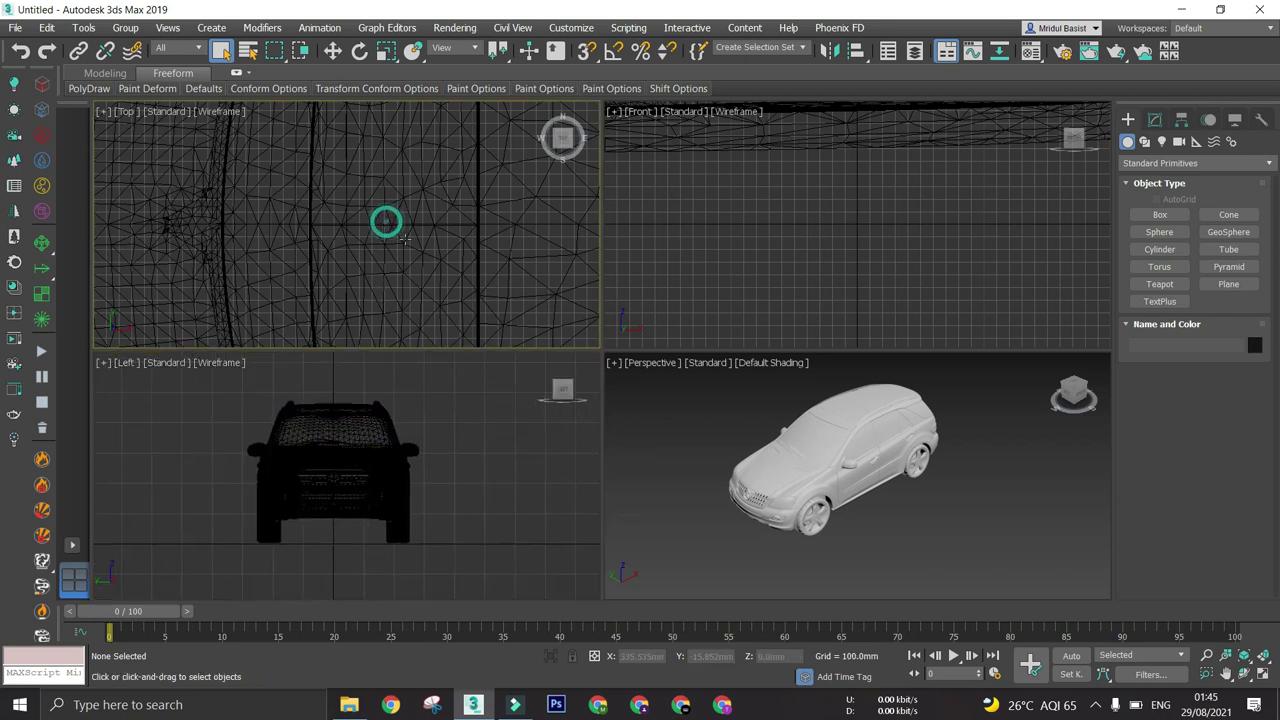
pyautogui.scroll(-5, 386, 228)
pyautogui.scroll(-5, 692, 234)
pyautogui.moveTo(850, 229); pyautogui.dragTo(856, 242, button='middle')
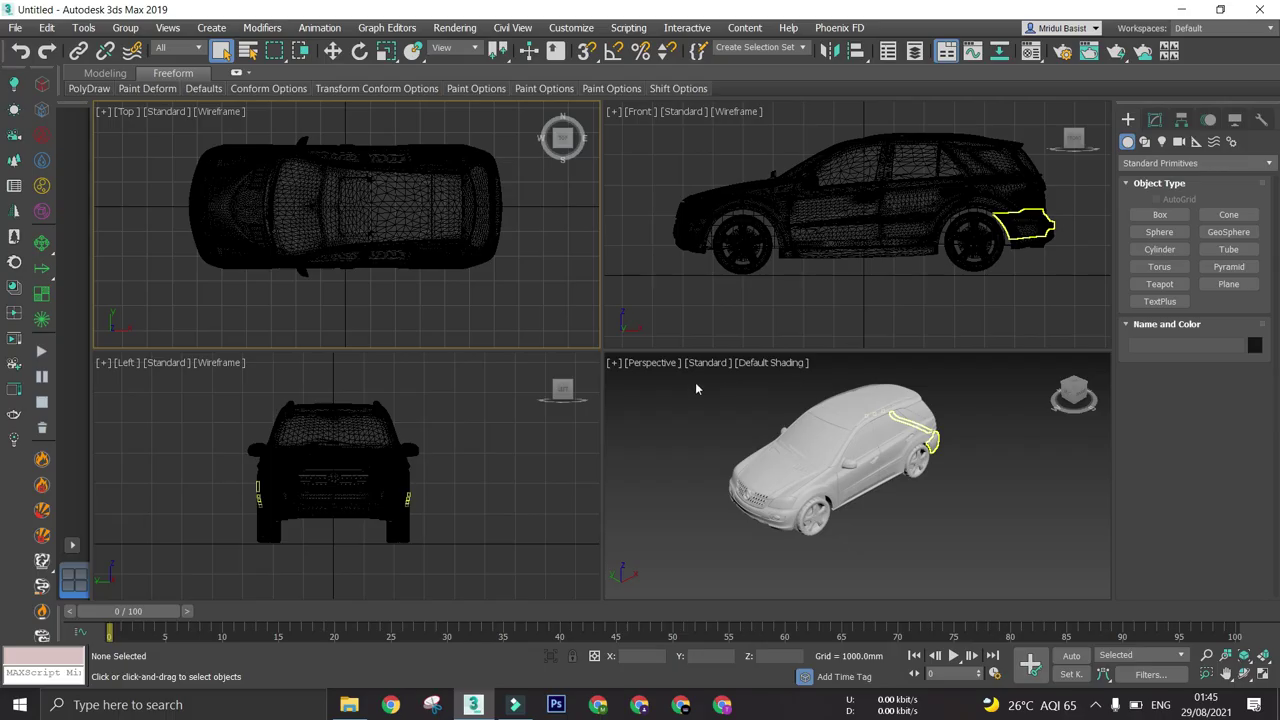
# Select all parts of the car and rotate them by a 90-degree offset about the Z axis
pyautogui.moveTo(697, 388); pyautogui.dragTo(998, 578)
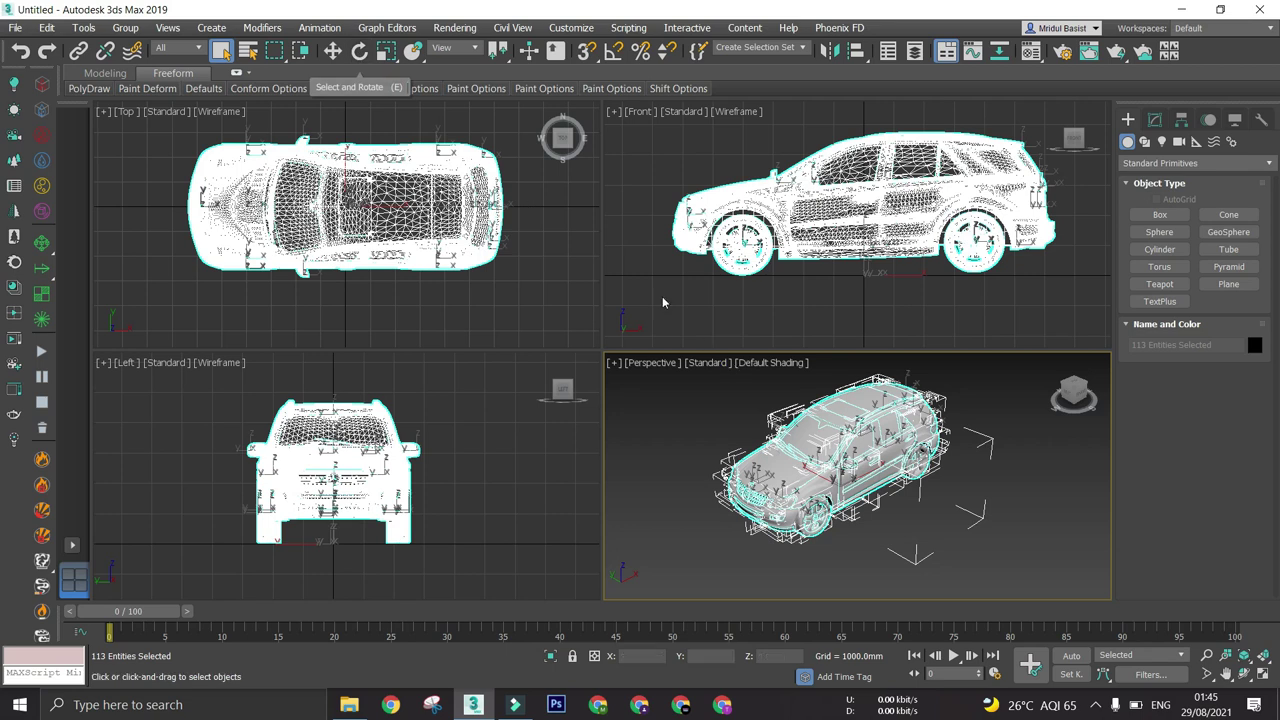
pyautogui.click(359, 54)
pyautogui.rightClick(360, 52)
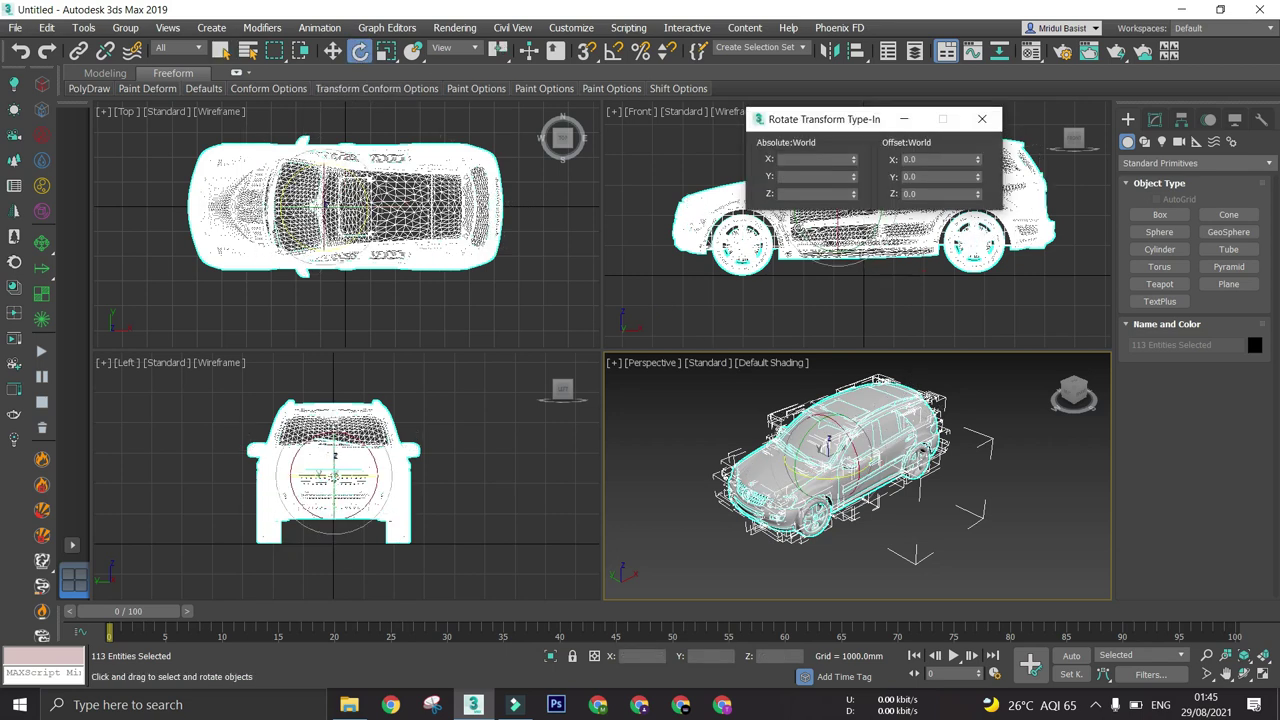
pyautogui.click(910, 193)
pyautogui.write('90')
pyautogui.press('Return')
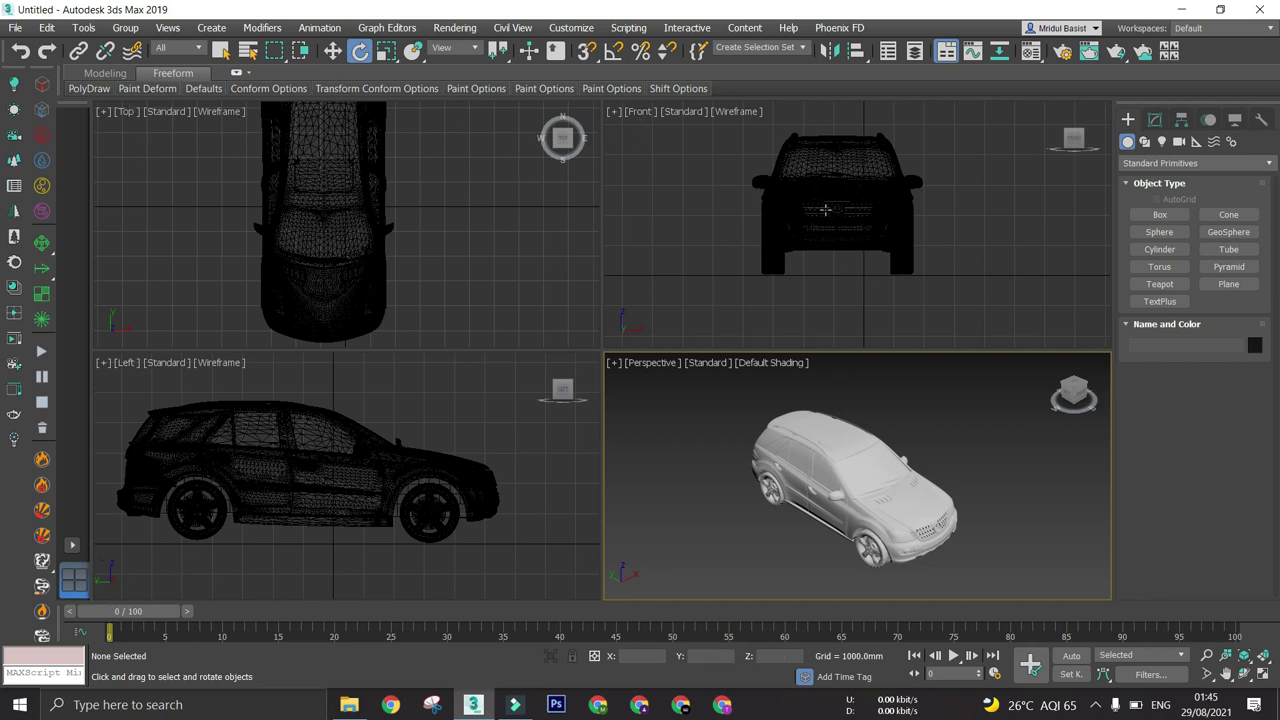
# Add a single-viewport layout that shows the whole car in the Top view
pyautogui.click(71, 548)
pyautogui.click(117, 563)
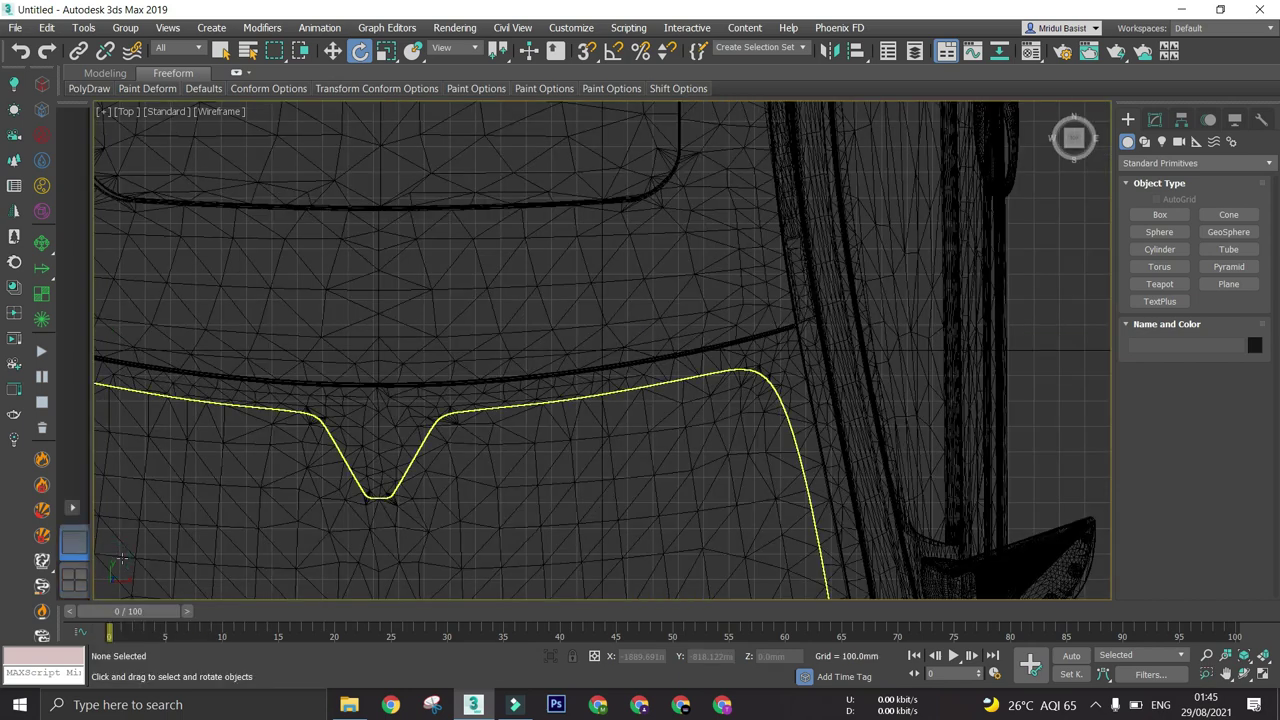
pyautogui.scroll(-5, 443, 461)
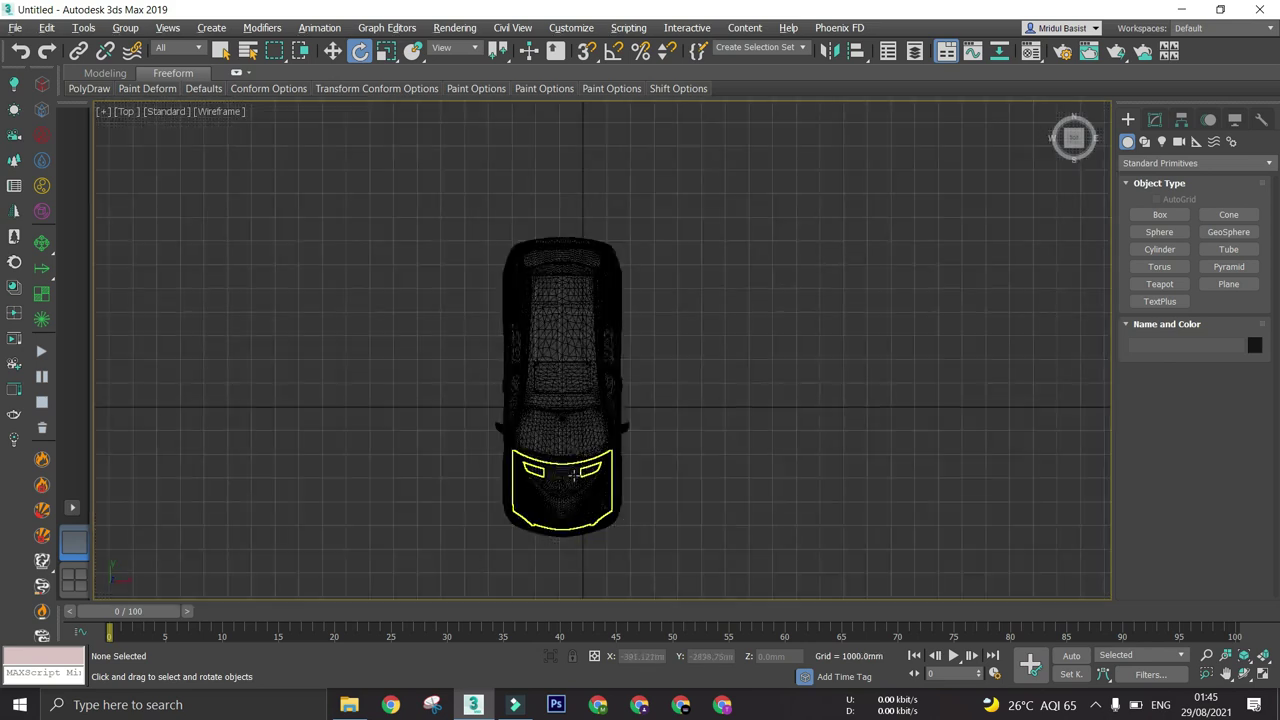
# Examine the wireframe car from several angles and distances, ending on a close three-quarter view
pyautogui.keyDown('alt'); pyautogui.moveTo(573, 477); pyautogui.dragTo(570, 476, button='middle'); pyautogui.keyUp('alt')
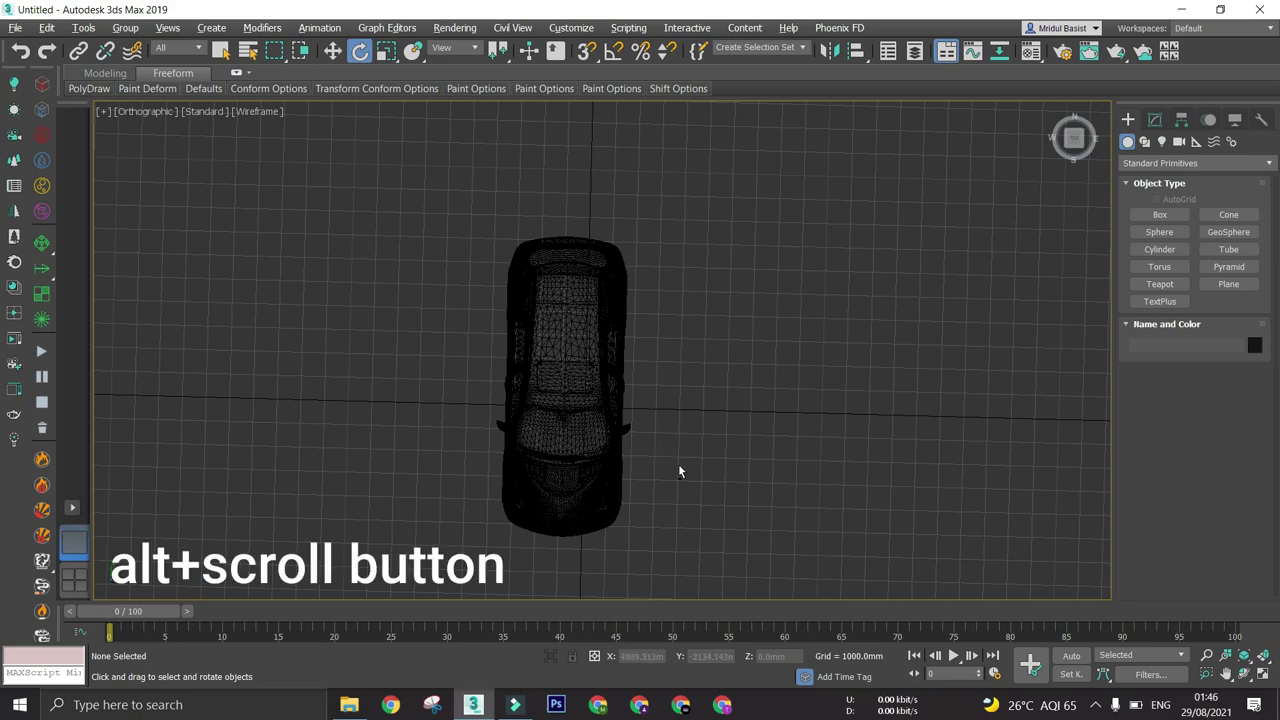
pyautogui.keyDown('alt'); pyautogui.moveTo(663, 472); pyautogui.dragTo(717, 418, button='middle'); pyautogui.keyUp('alt')
pyautogui.scroll(2, 633, 392)
pyautogui.scroll(3, 499, 416)
pyautogui.scroll(-3, 615, 415)
pyautogui.moveTo(615, 415); pyautogui.dragTo(573, 437, button='middle')
pyautogui.keyDown('alt'); pyautogui.moveTo(573, 437); pyautogui.dragTo(590, 408, button='middle'); pyautogui.keyUp('alt')
pyautogui.moveTo(590, 408)
pyautogui.mouseDown(button='middle')
pyautogui.moveTo(617, 437)
pyautogui.moveTo(546, 345)
pyautogui.moveTo(588, 397)
pyautogui.moveTo(554, 367)
pyautogui.moveTo(554, 412)
pyautogui.moveTo(712, 392)
pyautogui.moveTo(610, 388)
pyautogui.moveTo(706, 363)
pyautogui.moveTo(606, 394)
pyautogui.mouseUp(button='middle')
pyautogui.scroll(2, 546, 345)
pyautogui.scroll(-2, 600, 408)
pyautogui.scroll(2, 603, 401)
pyautogui.scroll(2, 632, 381)
pyautogui.scroll(1, 632, 381)
pyautogui.scroll(-3, 634, 372)
pyautogui.scroll(2, 631, 298)
pyautogui.scroll(-2, 631, 298)
# Display the car in Default Shading, comparing it with the wireframe display from the other side
pyautogui.press('F3')
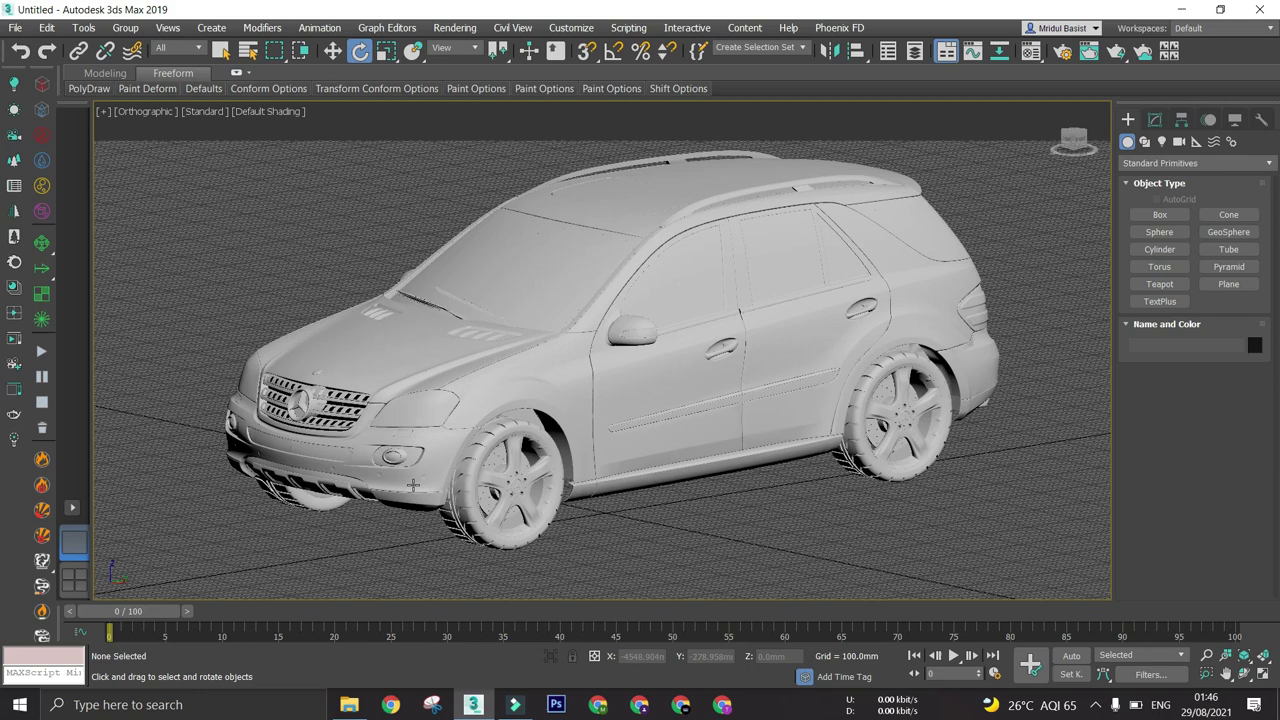
pyautogui.keyDown('alt'); pyautogui.moveTo(740, 468); pyautogui.dragTo(762, 487, button='middle'); pyautogui.keyUp('alt')
pyautogui.press('F3')
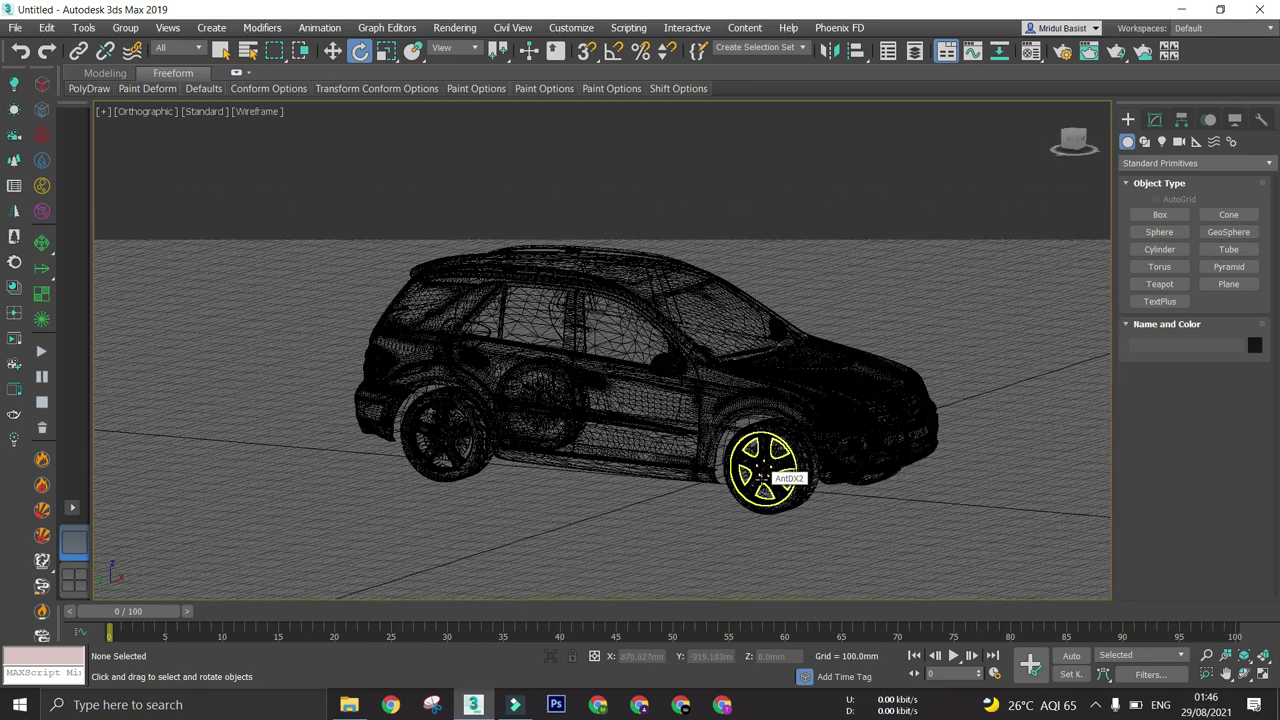
pyautogui.press('F3')
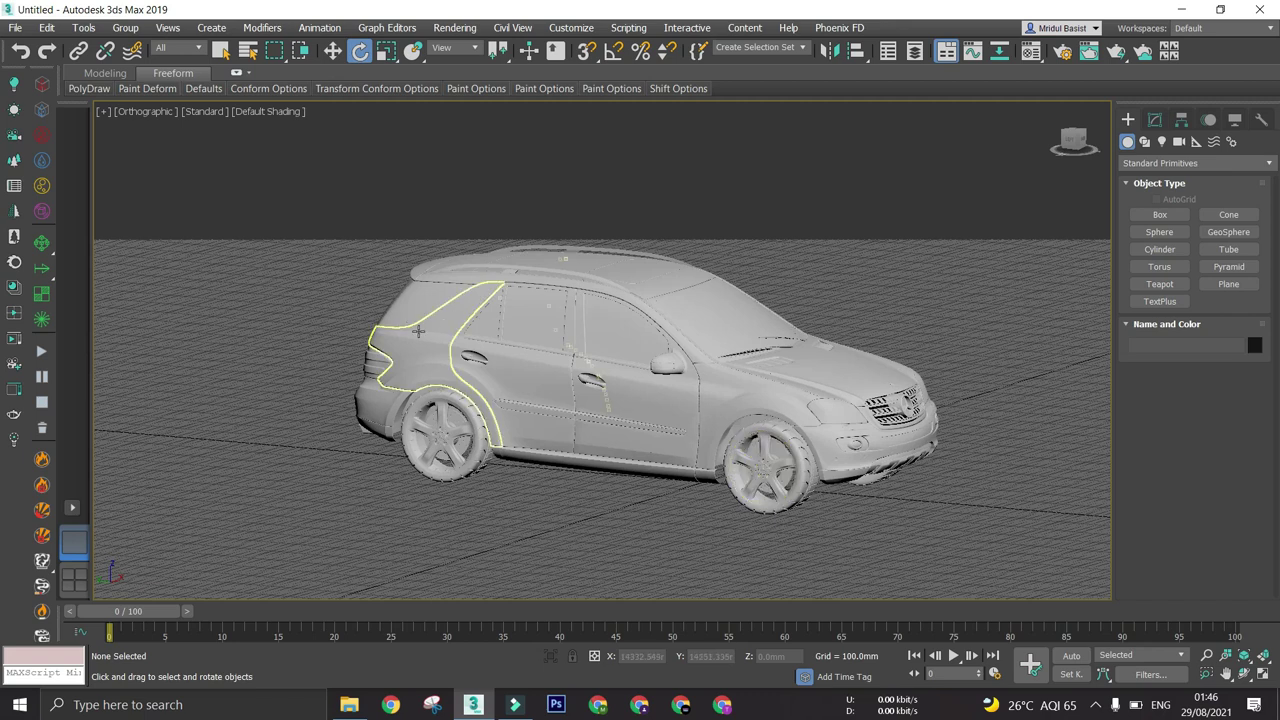
# Turn the viewport's Wireframe Override on and off again
pyautogui.click(269, 113)
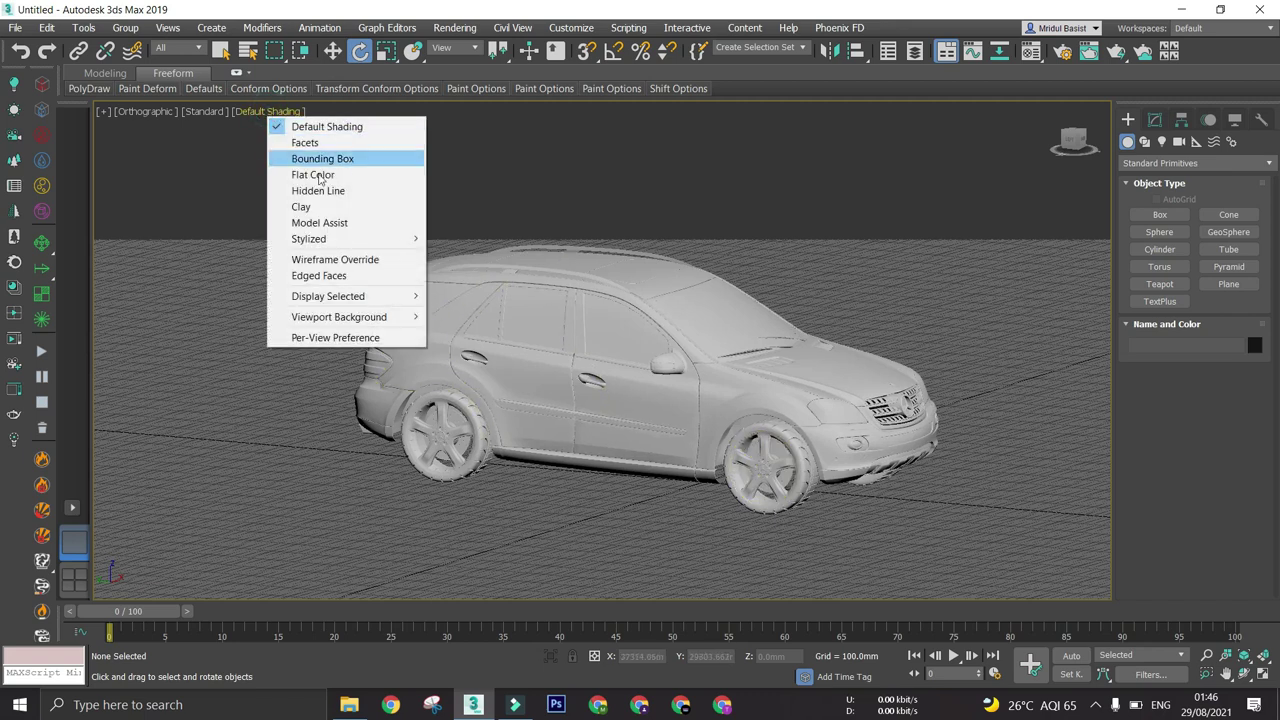
pyautogui.click(334, 260)
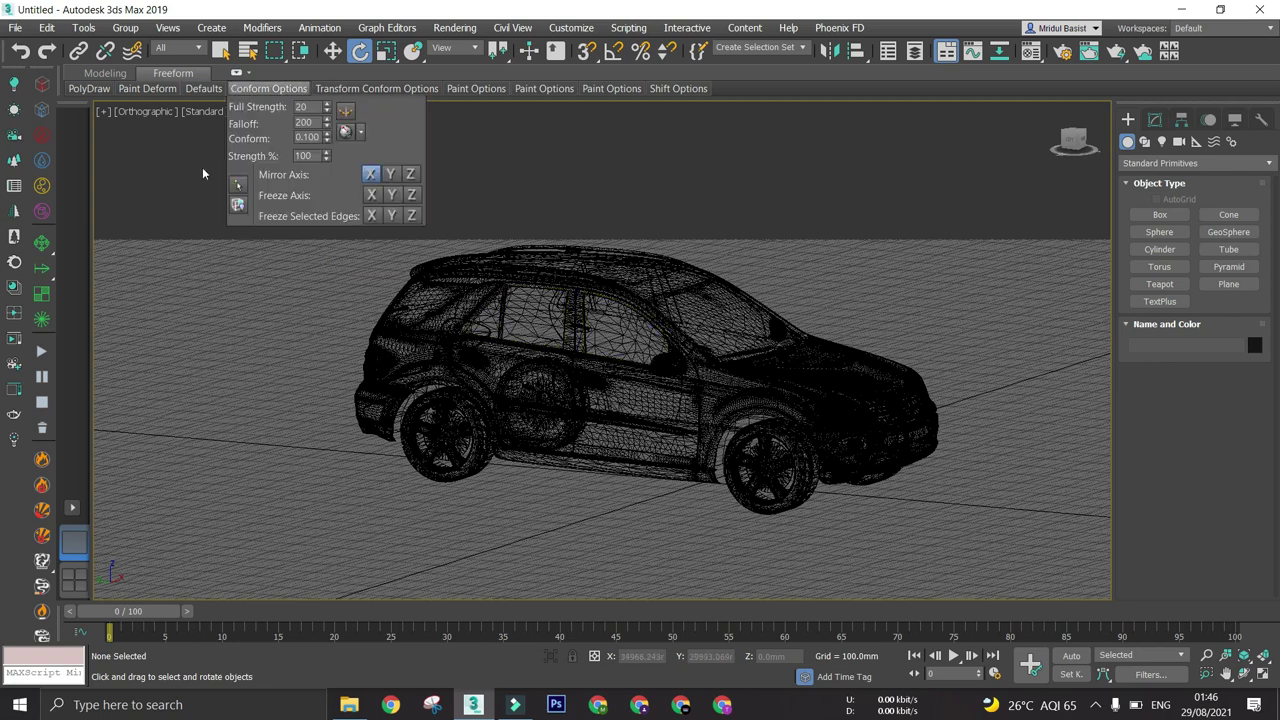
pyautogui.click(195, 207)
pyautogui.click(257, 111)
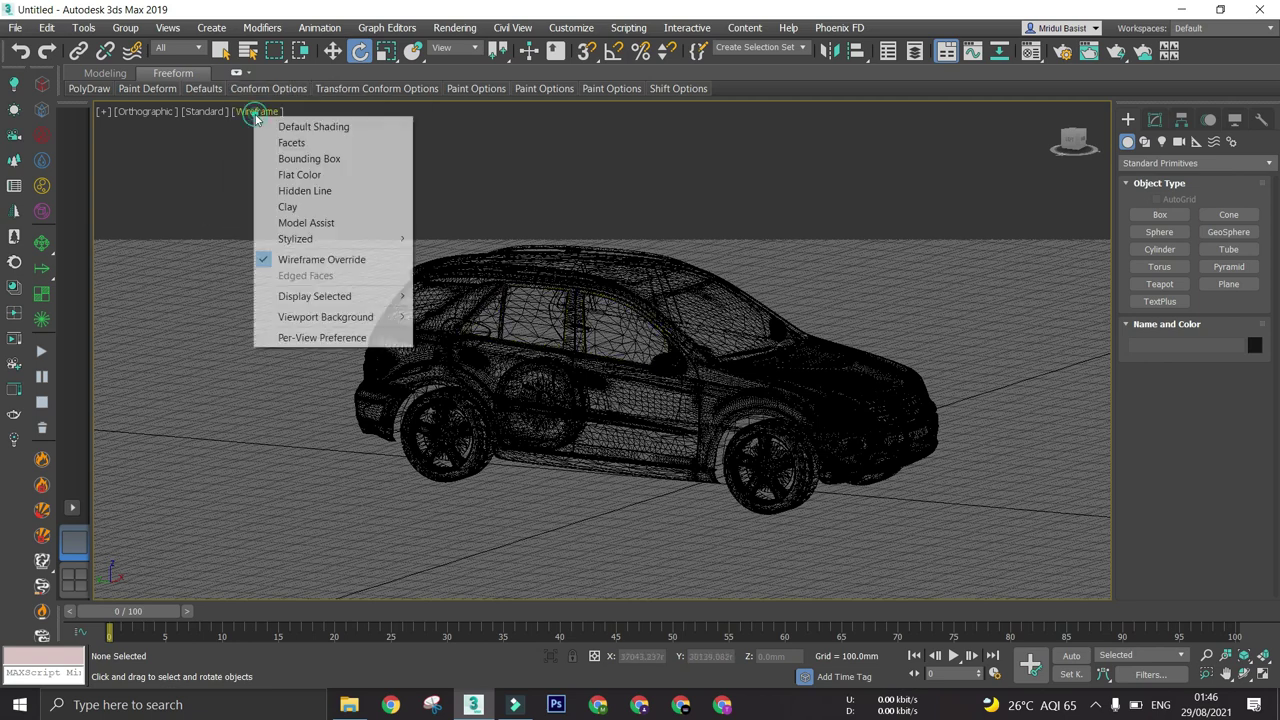
pyautogui.click(332, 258)
# Show the car with Edged Faces and select its side door panel SportelliSX
pyautogui.scroll(-4, 626, 403)
pyautogui.keyDown('alt'); pyautogui.moveTo(626, 403); pyautogui.dragTo(575, 391, button='middle'); pyautogui.keyUp('alt')
pyautogui.scroll(5, 575, 390)
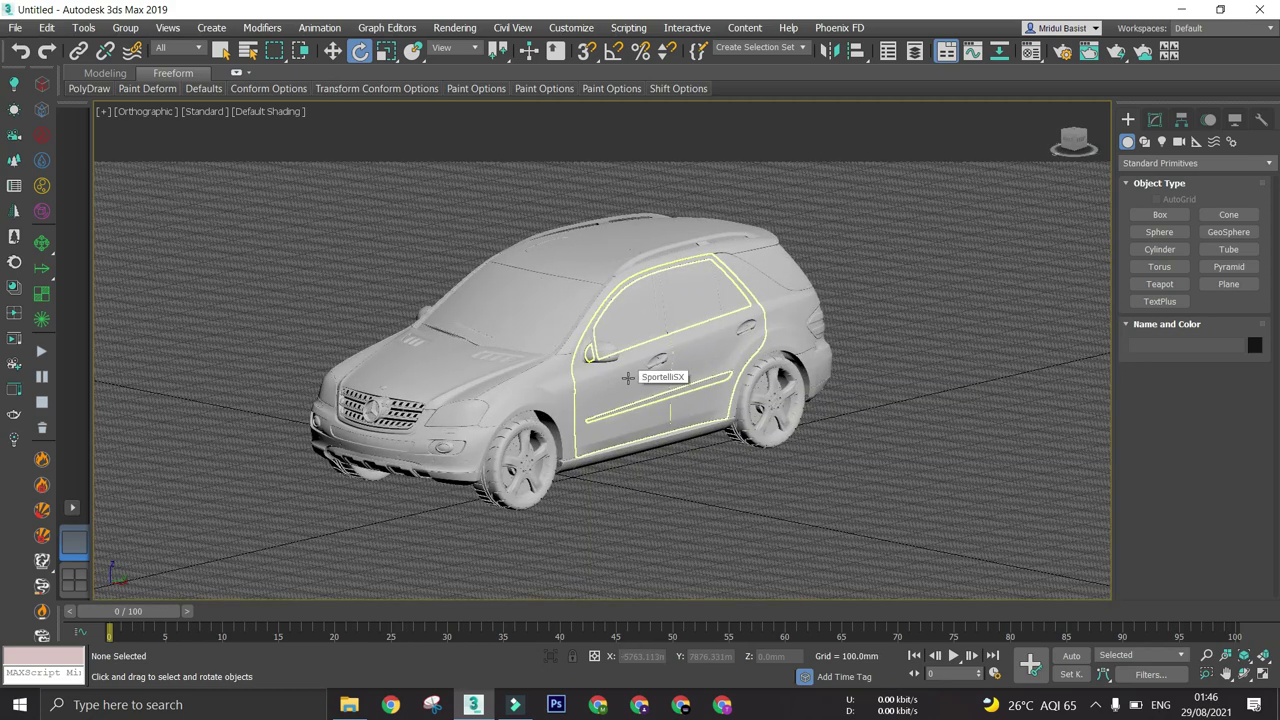
pyautogui.press('F4')
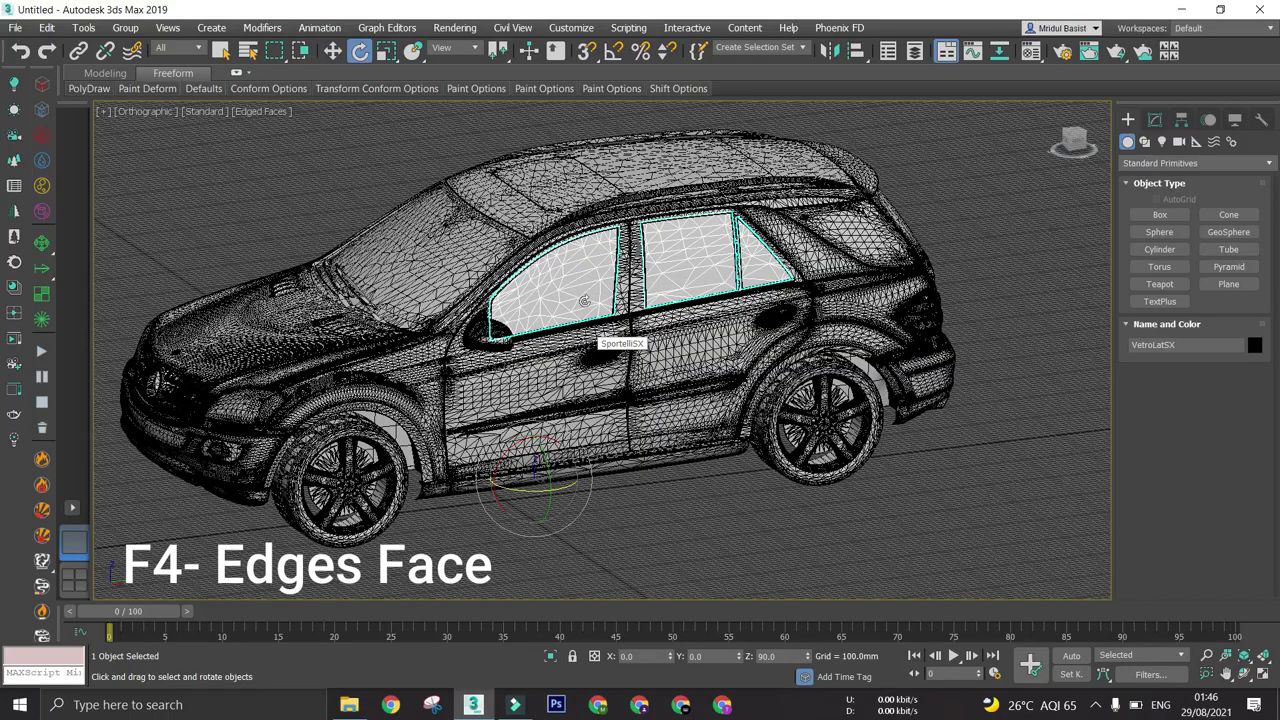
pyautogui.keyDown('alt'); pyautogui.moveTo(583, 287); pyautogui.dragTo(594, 279, button='middle'); pyautogui.keyUp('alt')
pyautogui.scroll(2, 594, 280)
pyautogui.click(585, 371)
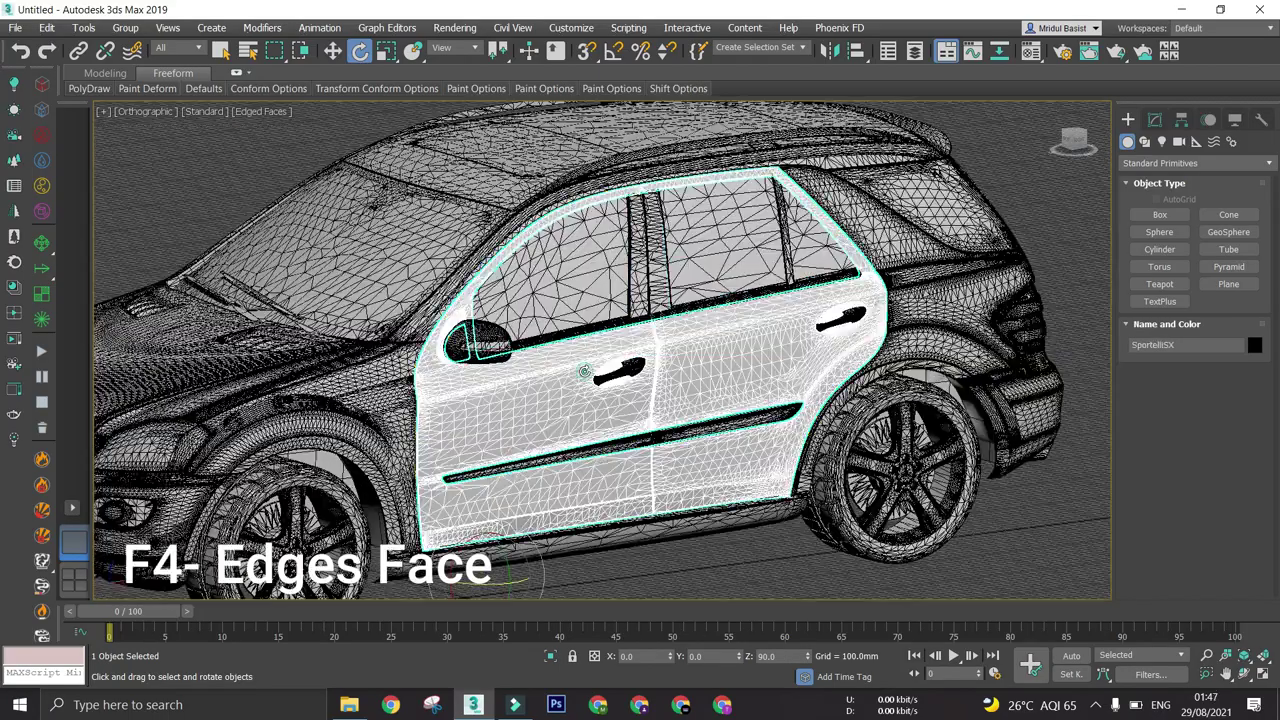
# Turn off the Edged Faces display after checking the door mesh
pyautogui.scroll(-3, 584, 370)
pyautogui.moveTo(584, 370)
pyautogui.keyDown('alt'); pyautogui.mouseDown(button='middle')
pyautogui.moveTo(600, 384)
pyautogui.moveTo(623, 363)
pyautogui.moveTo(571, 389)
pyautogui.mouseUp(button='middle'); pyautogui.keyUp('alt')
pyautogui.scroll(4, 602, 384)
pyautogui.press('F4')
pyautogui.scroll(-2, 621, 363)
pyautogui.scroll(3, 578, 367)
pyautogui.scroll(-3, 577, 366)
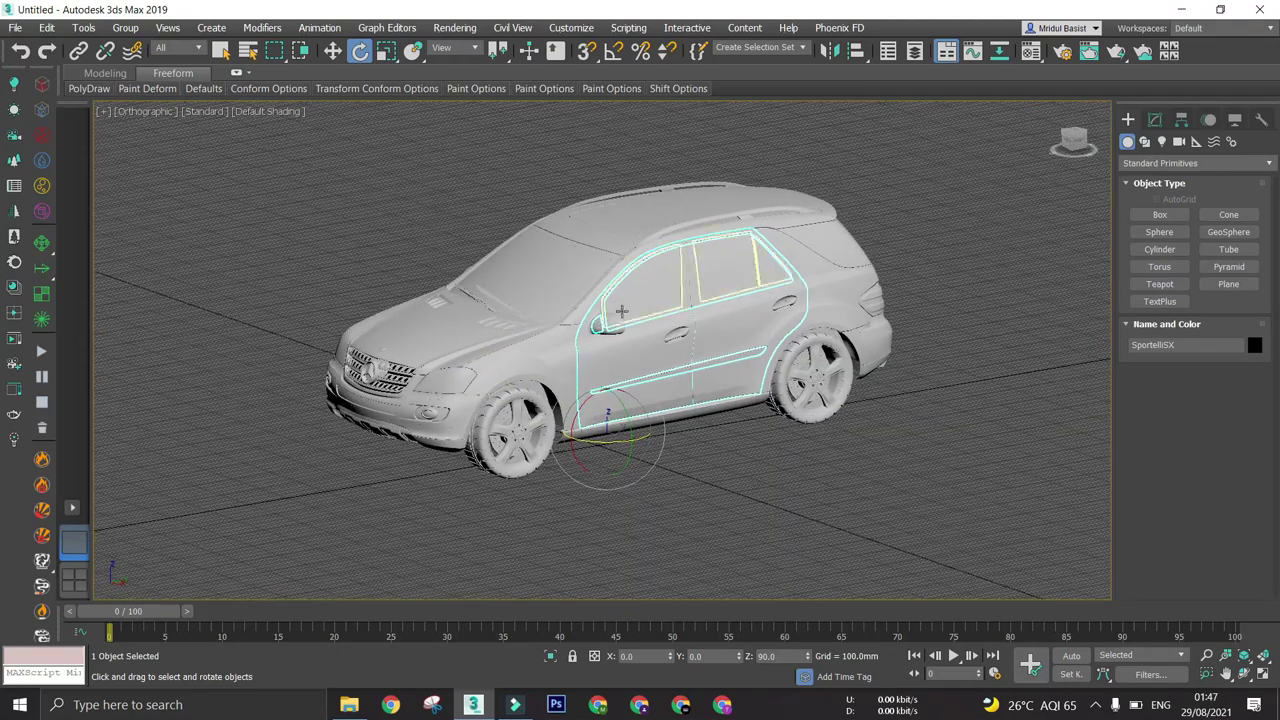
# Deselect the door panel and switch the viewport from Orthographic to Perspective
pyautogui.moveTo(637, 342); pyautogui.dragTo(638, 423, button='middle')
pyautogui.click(949, 317)
pyautogui.moveTo(645, 513); pyautogui.dragTo(464, 353, button='middle')
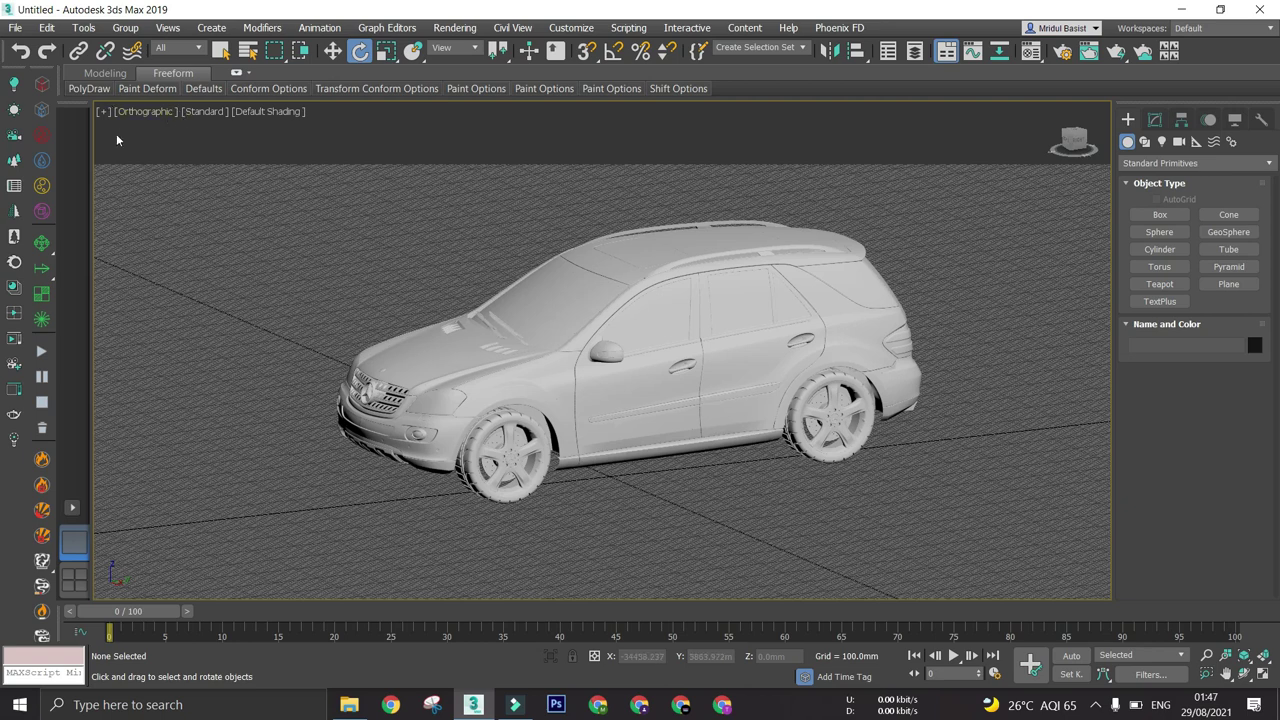
pyautogui.click(168, 115)
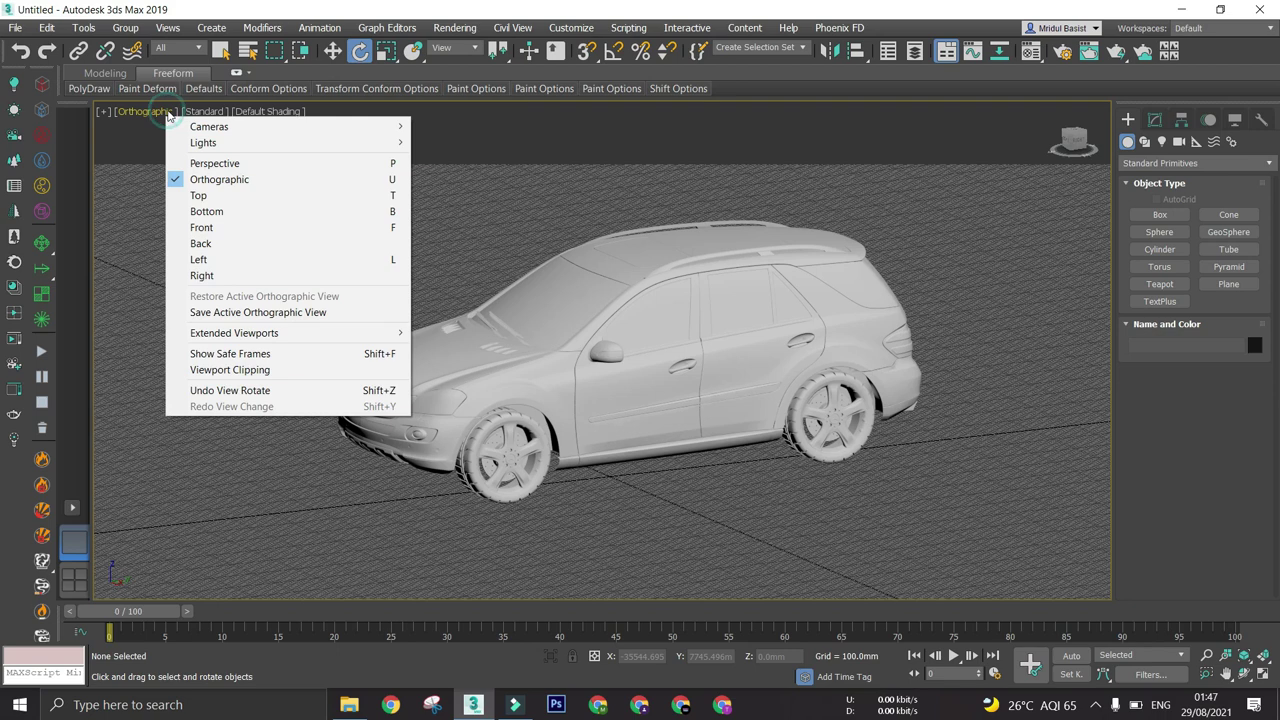
pyautogui.click(324, 165)
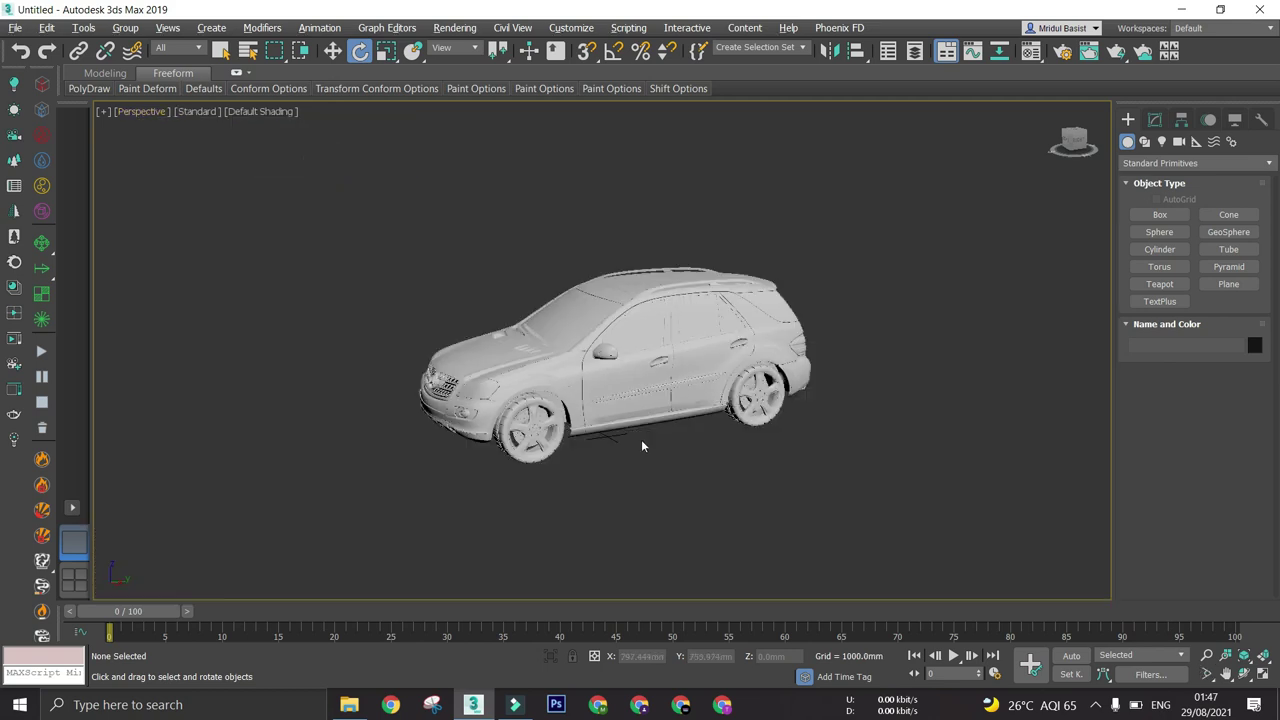
# Select the side door panel SportelliSX and switch the viewport to the Top view
pyautogui.keyDown('alt'); pyautogui.moveTo(641, 439); pyautogui.dragTo(626, 380, button='middle'); pyautogui.keyUp('alt')
pyautogui.click(591, 370)
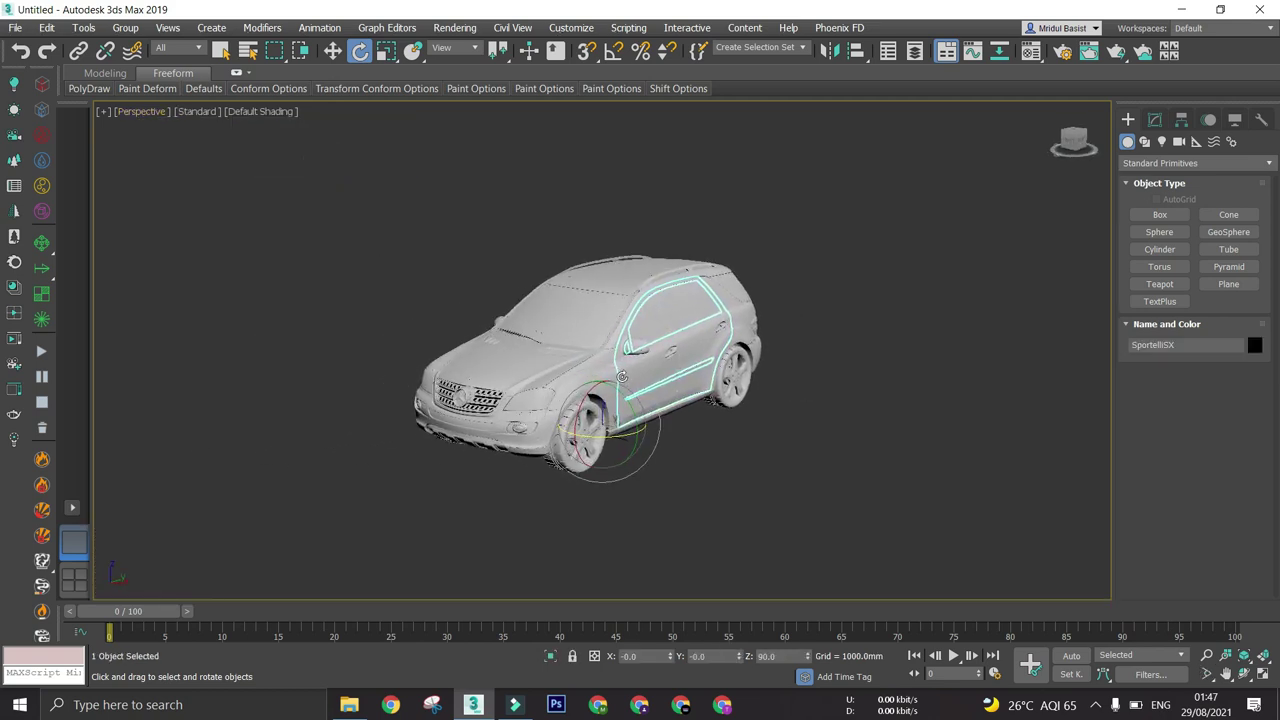
pyautogui.click(142, 112)
pyautogui.click(207, 195)
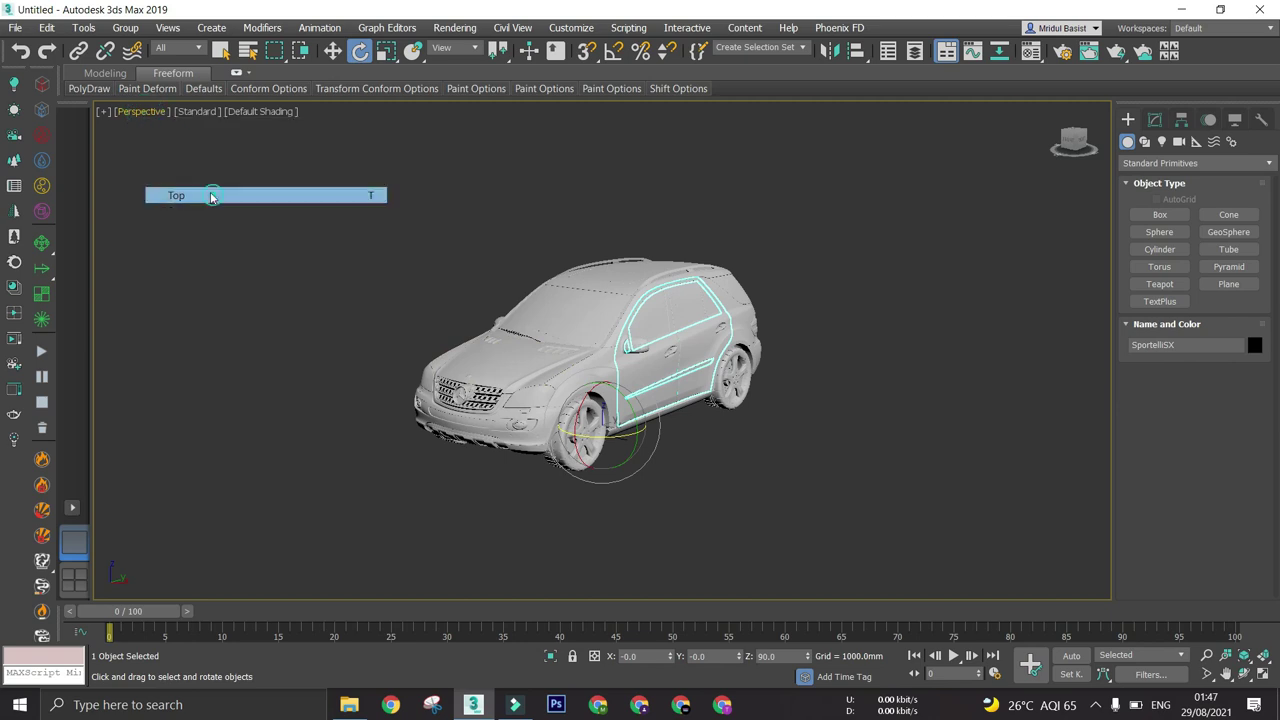
pyautogui.press('z')
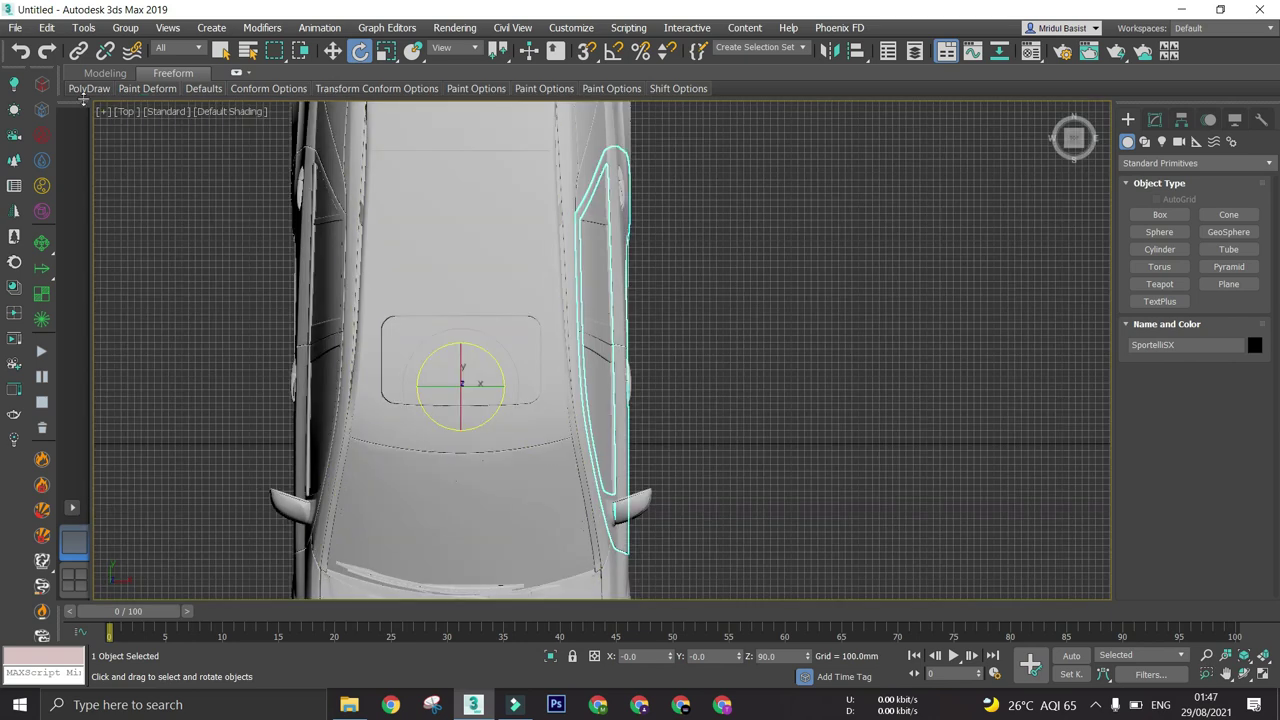
# Leave the Top view for a three-quarter Orthographic view of the car and deselect the door panel
pyautogui.click(127, 114)
pyautogui.click(201, 217)
pyautogui.keyDown('alt'); pyautogui.moveTo(580, 328); pyautogui.dragTo(589, 372, button='middle'); pyautogui.keyUp('alt')
pyautogui.scroll(3, 530, 353)
pyautogui.click(155, 111)
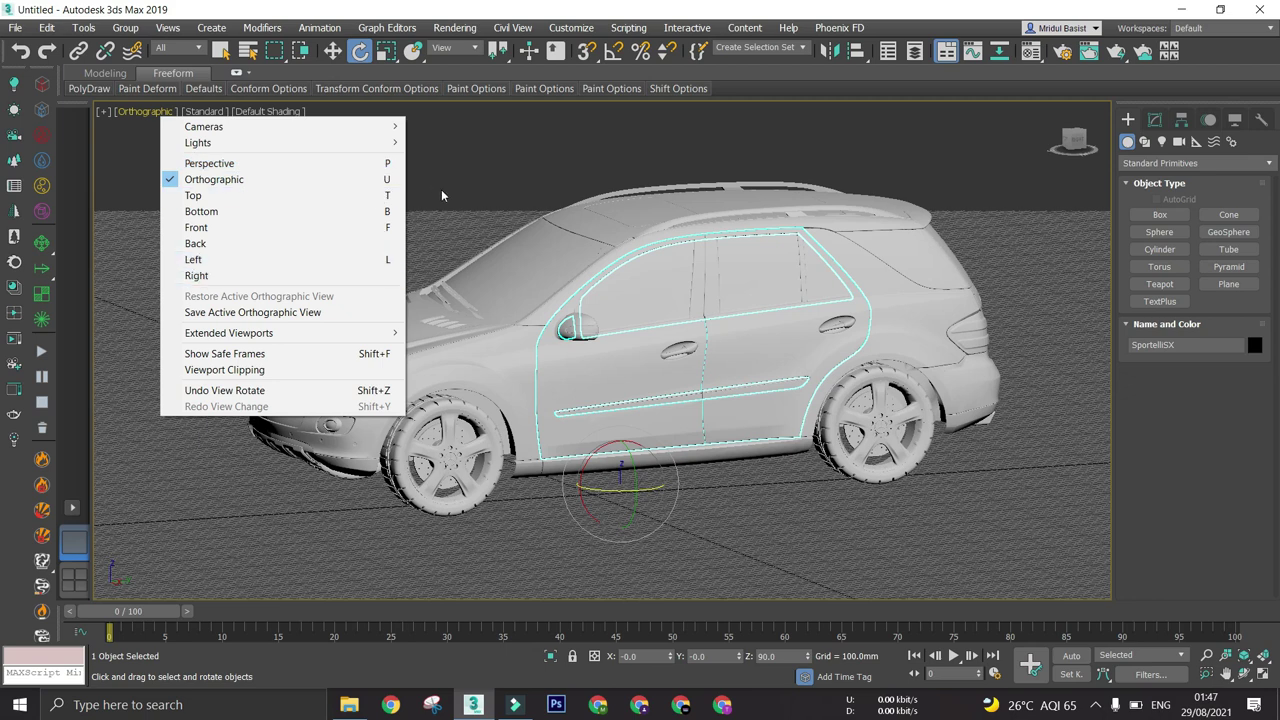
pyautogui.click(557, 163)
# Examine the car in the Front view and in the Left view
pyautogui.press('f')
pyautogui.scroll(-5, 639, 328)
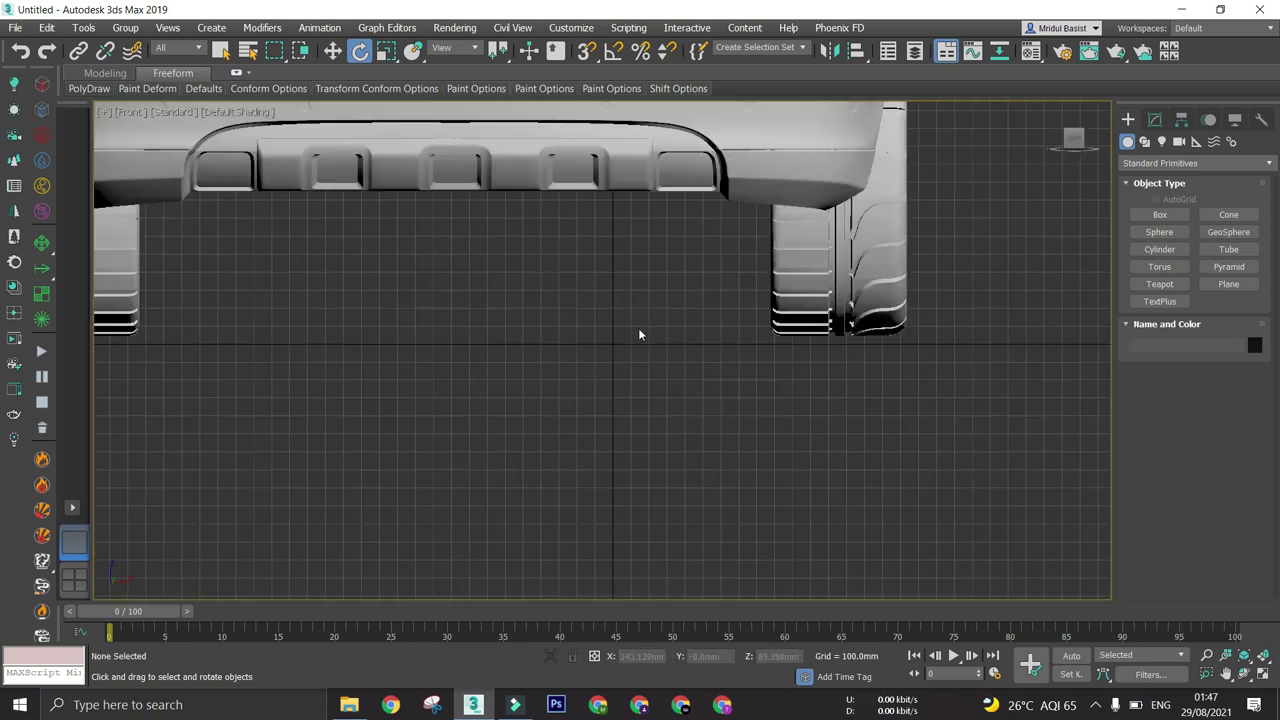
pyautogui.moveTo(568, 151); pyautogui.dragTo(628, 305, button='middle')
pyautogui.scroll(3, 628, 305)
pyautogui.scroll(-3, 641, 333)
pyautogui.press('l')
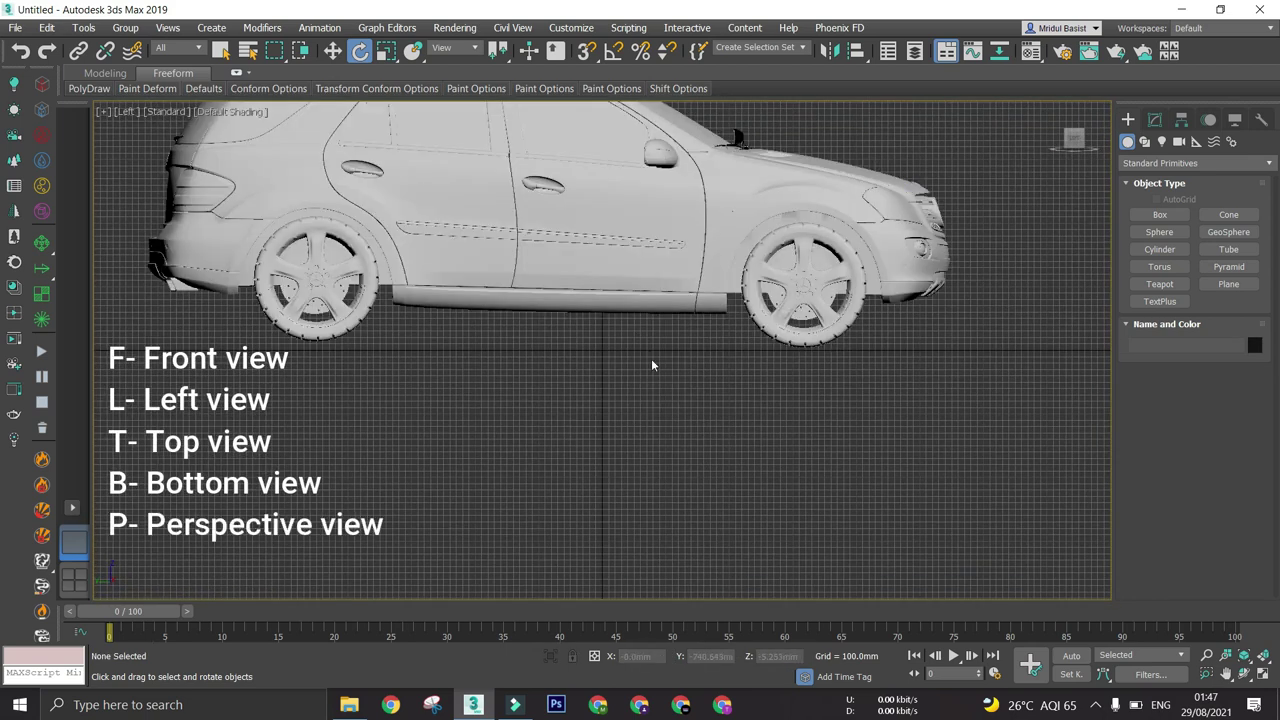
pyautogui.scroll(-3, 686, 480)
pyautogui.scroll(3, 654, 414)
# Examine the car from above in the Top view and from underneath in the Bottom view
pyautogui.press('t')
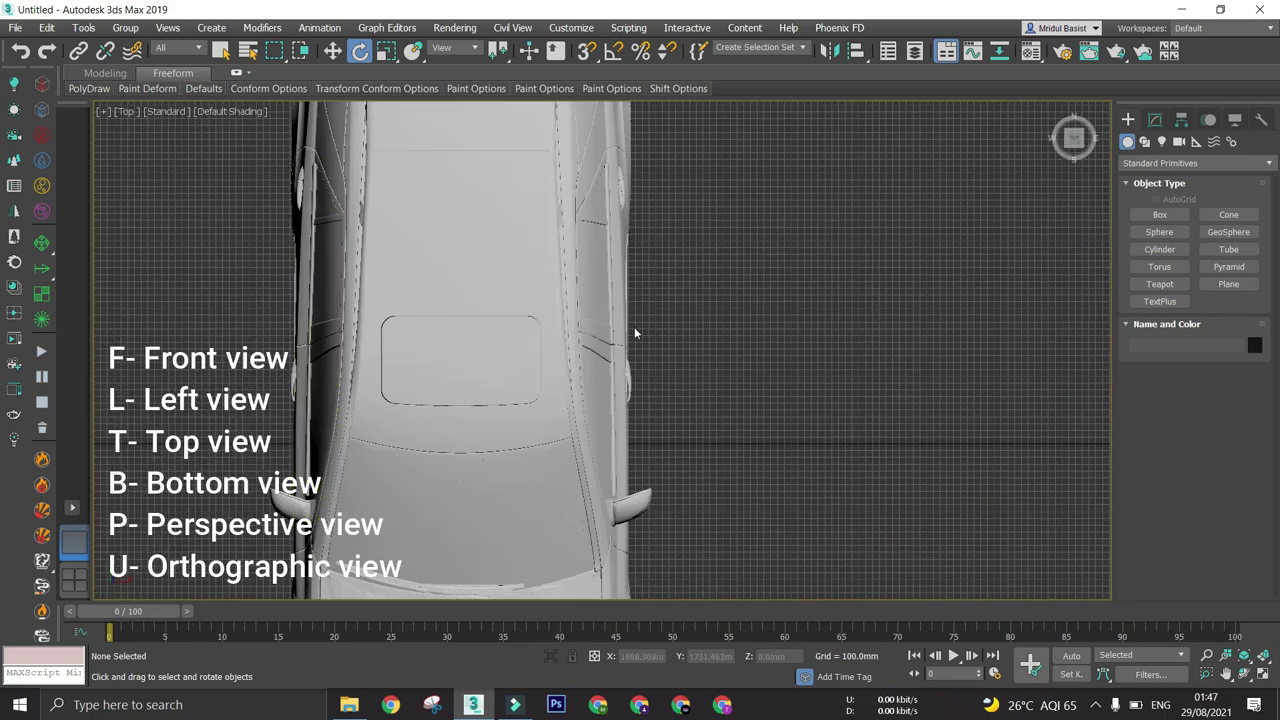
pyautogui.scroll(-3, 634, 334)
pyautogui.press('b')
pyautogui.scroll(-3, 606, 376)
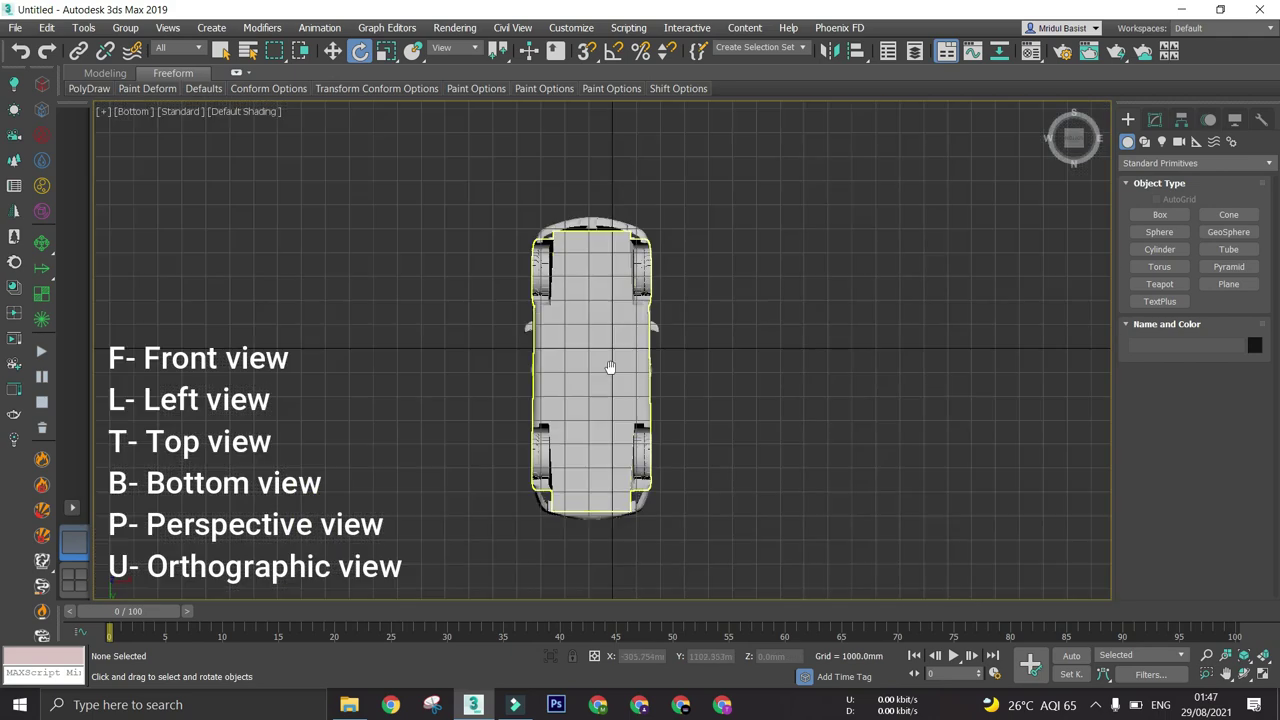
pyautogui.moveTo(609, 368); pyautogui.dragTo(697, 405, button='middle')
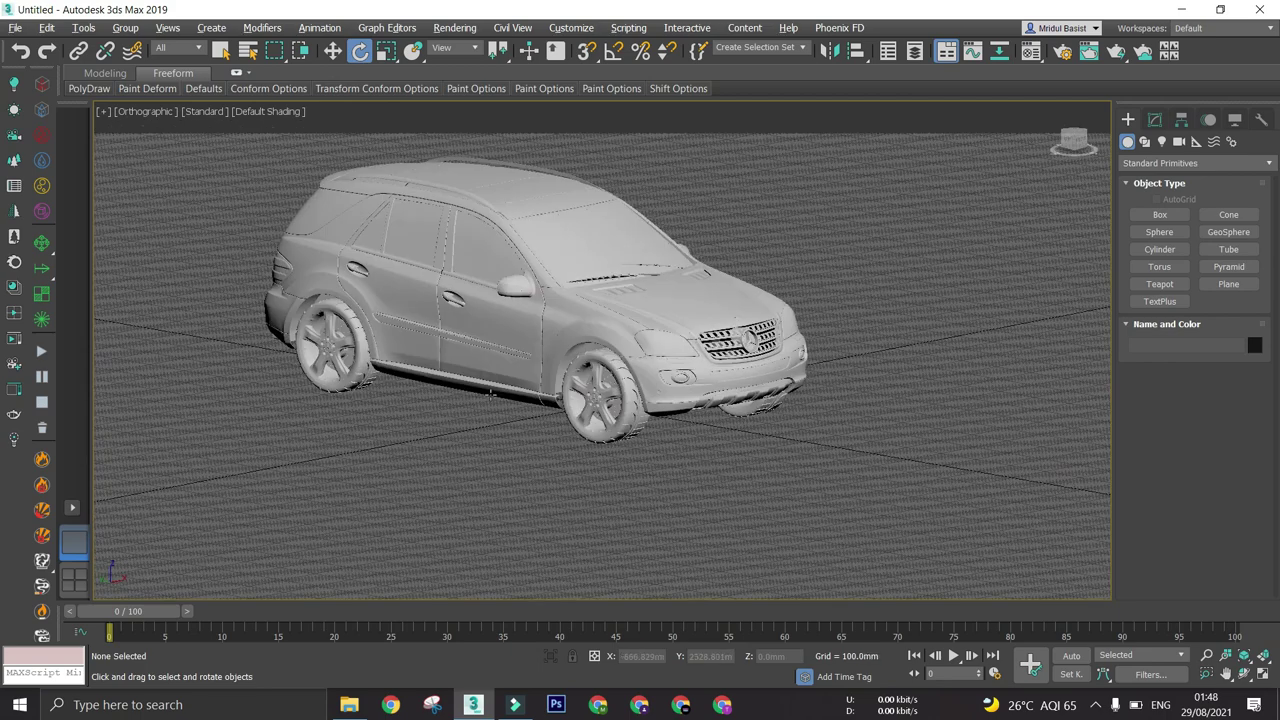
# Orbit around the car in the Orthographic view and switch to the Right view using the quick viewport list
pyautogui.keyDown('alt'); pyautogui.moveTo(491, 394); pyautogui.dragTo(531, 421, button='middle'); pyautogui.keyUp('alt')
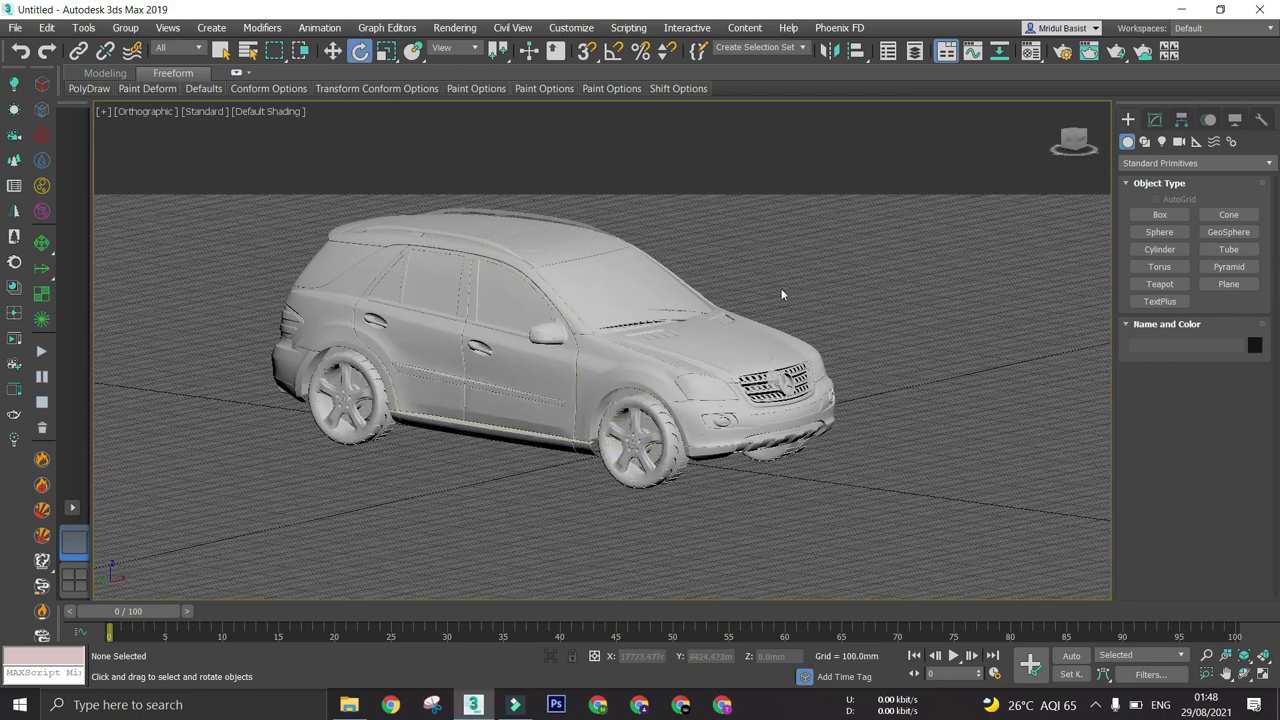
pyautogui.moveTo(782, 291); pyautogui.dragTo(766, 277, button='middle')
pyautogui.scroll(2, 661, 330)
pyautogui.moveTo(600, 321); pyautogui.dragTo(759, 363, button='middle')
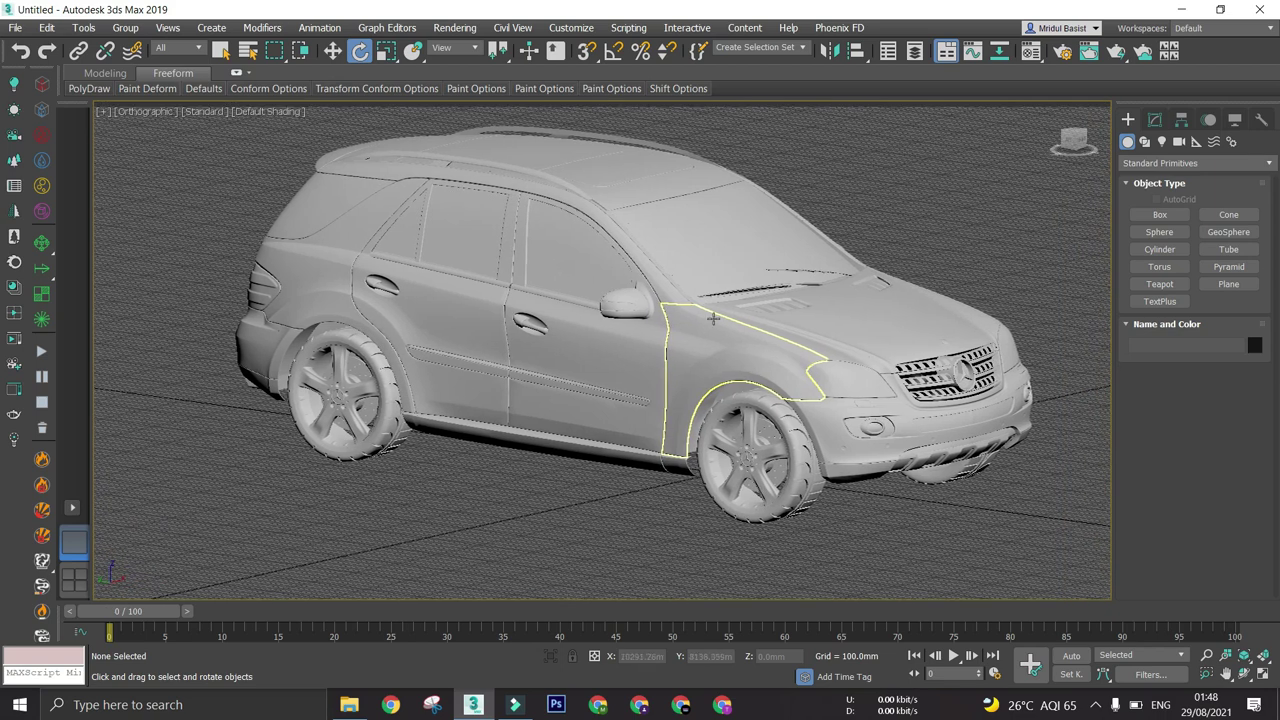
pyautogui.press('v')
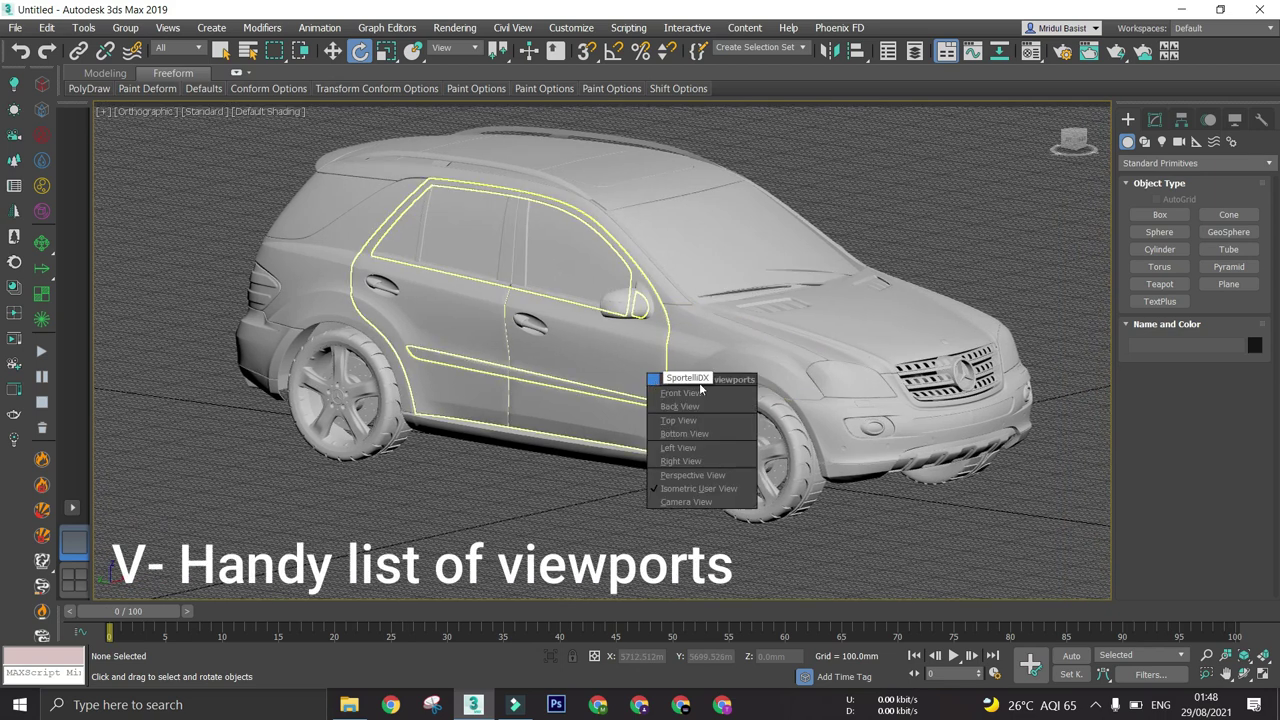
pyautogui.click(704, 461)
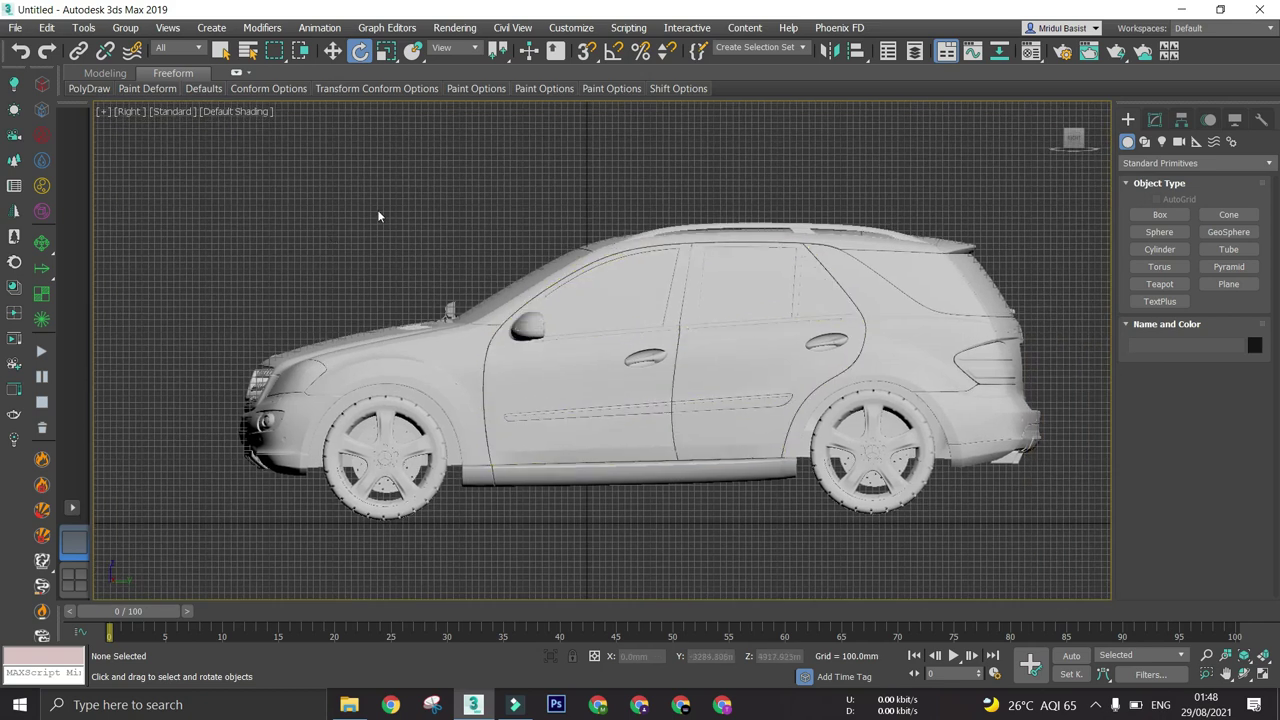
# Switch to the Left view using the quick viewport list and return to a three-quarter view of the car
pyautogui.press('v')
pyautogui.click(414, 282)
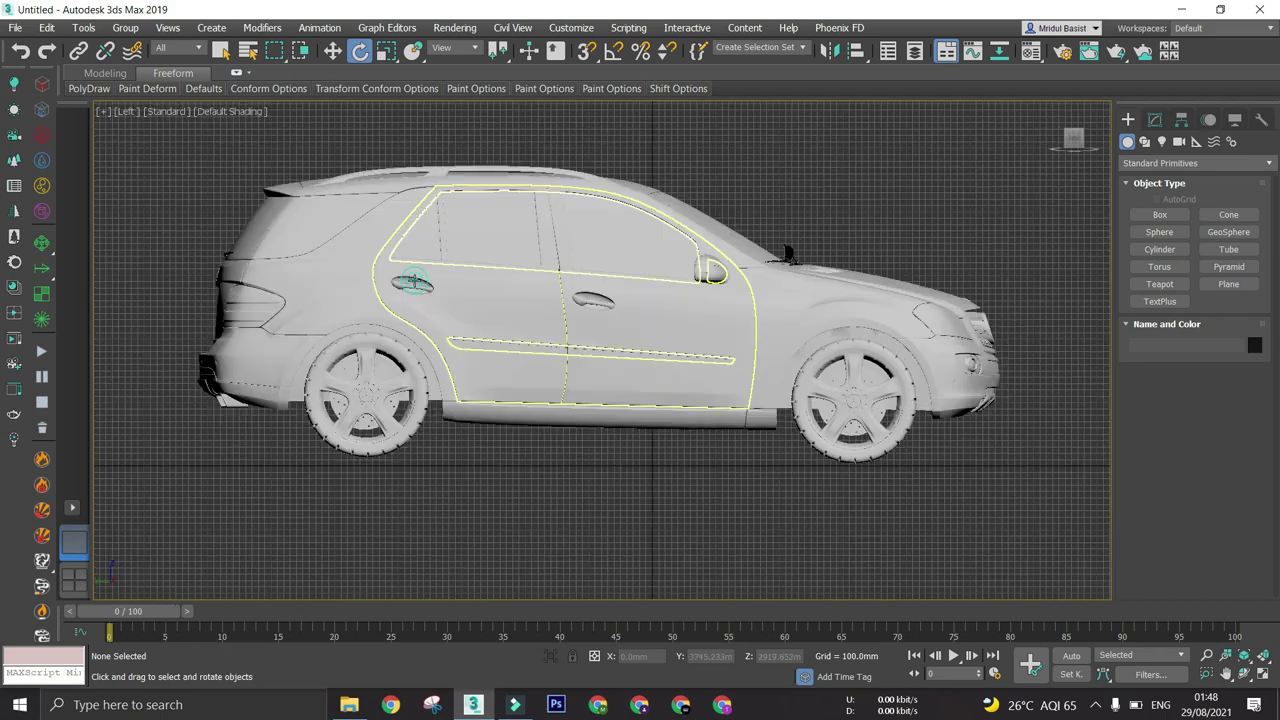
pyautogui.scroll(-2, 415, 310)
pyautogui.scroll(-2, 553, 363)
pyautogui.keyDown('alt'); pyautogui.moveTo(625, 378); pyautogui.dragTo(569, 438, button='middle'); pyautogui.keyUp('alt')
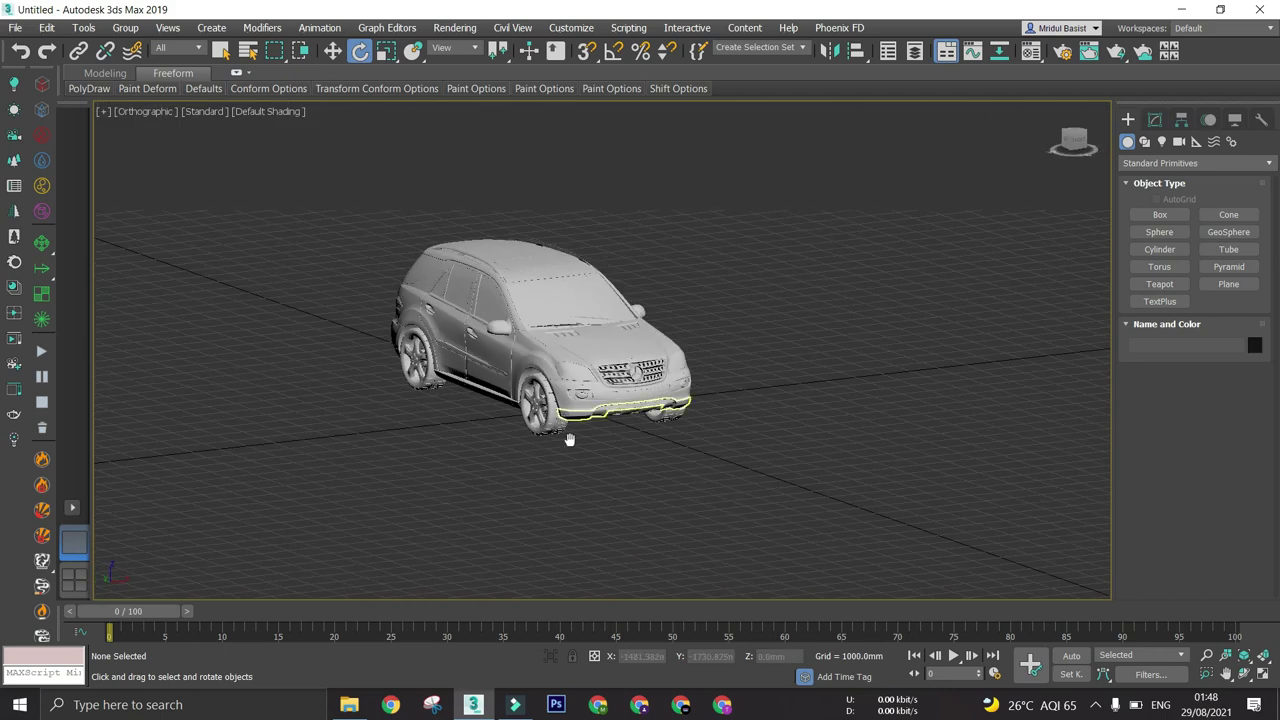
pyautogui.scroll(2, 569, 440)
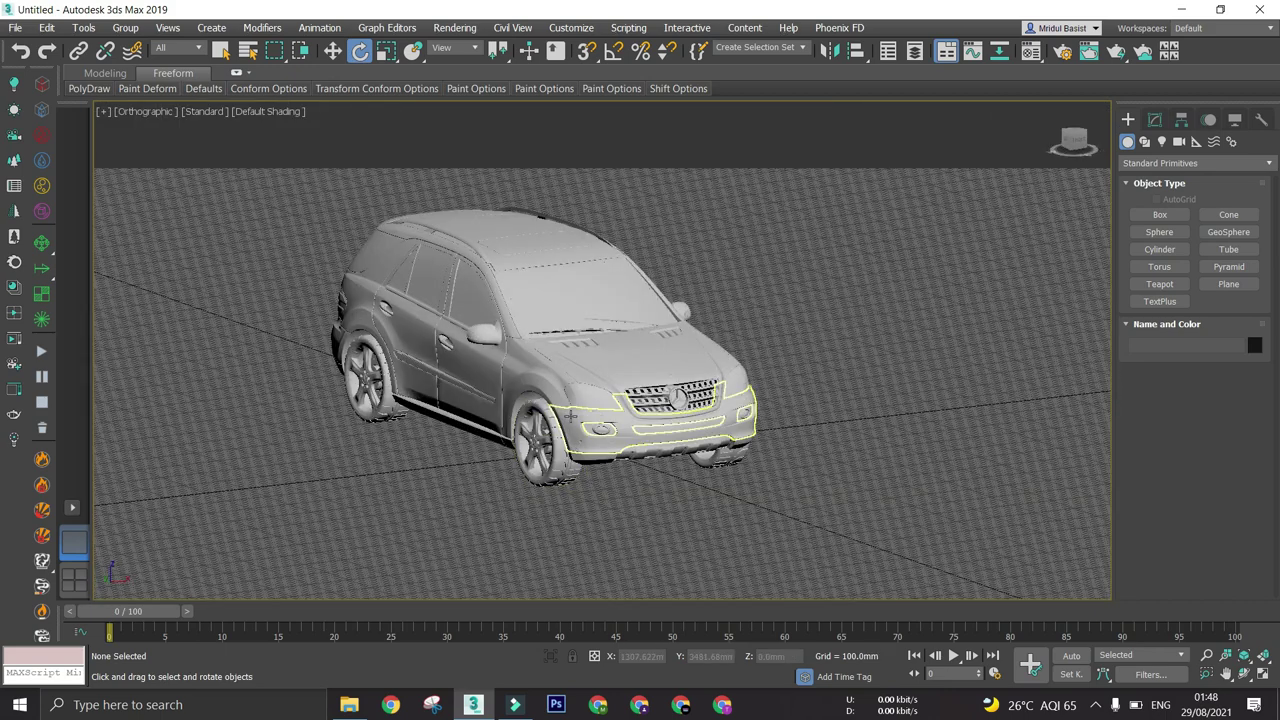
pyautogui.press('p')
pyautogui.scroll(-2, 570, 415)
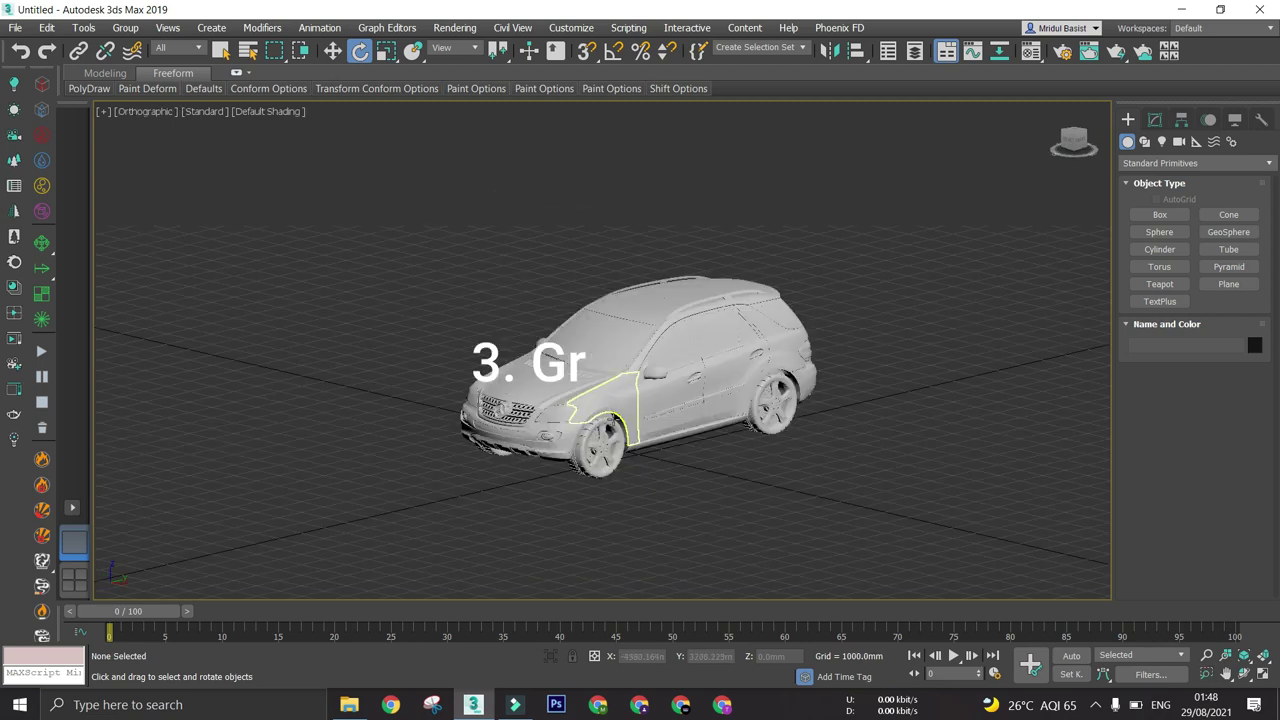
# Toggle the viewport grid on and off, leaving it hidden around the car
pyautogui.press('g')
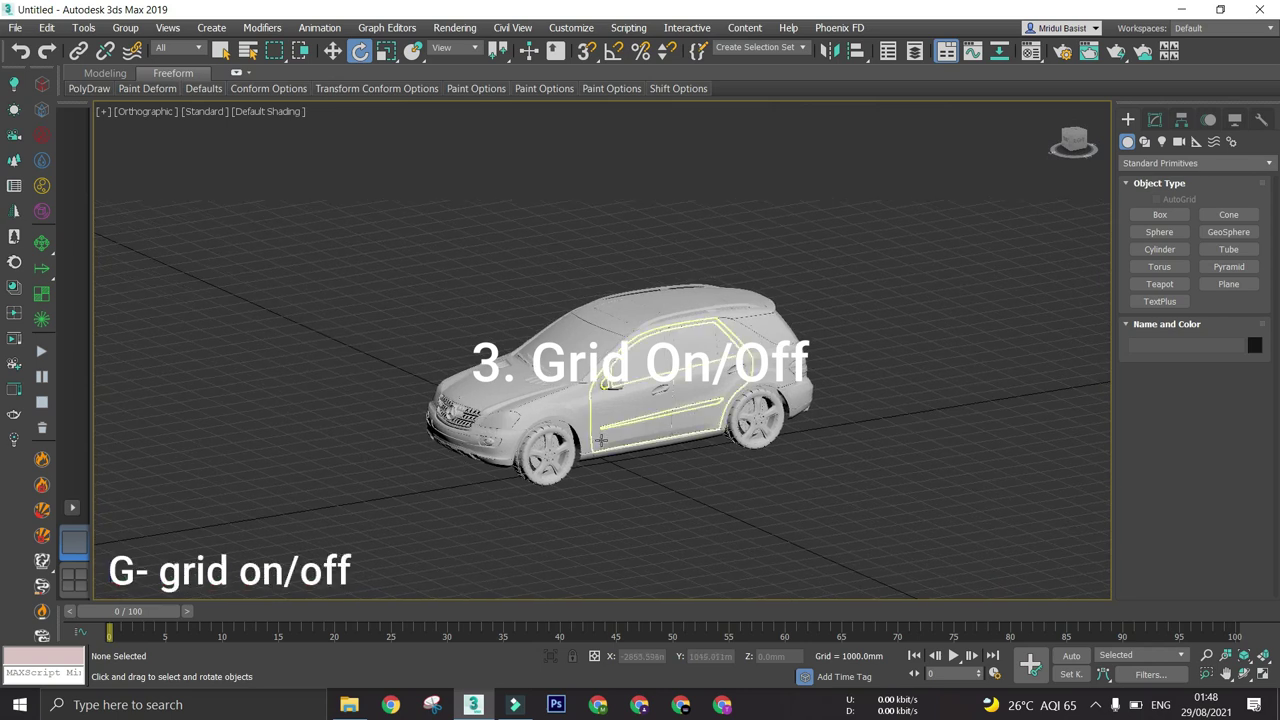
pyautogui.press('g')
pyautogui.scroll(-4, 608, 463)
pyautogui.keyDown('alt'); pyautogui.moveTo(608, 463); pyautogui.dragTo(594, 485, button='middle'); pyautogui.keyUp('alt')
pyautogui.press('g')
pyautogui.scroll(5, 610, 465)
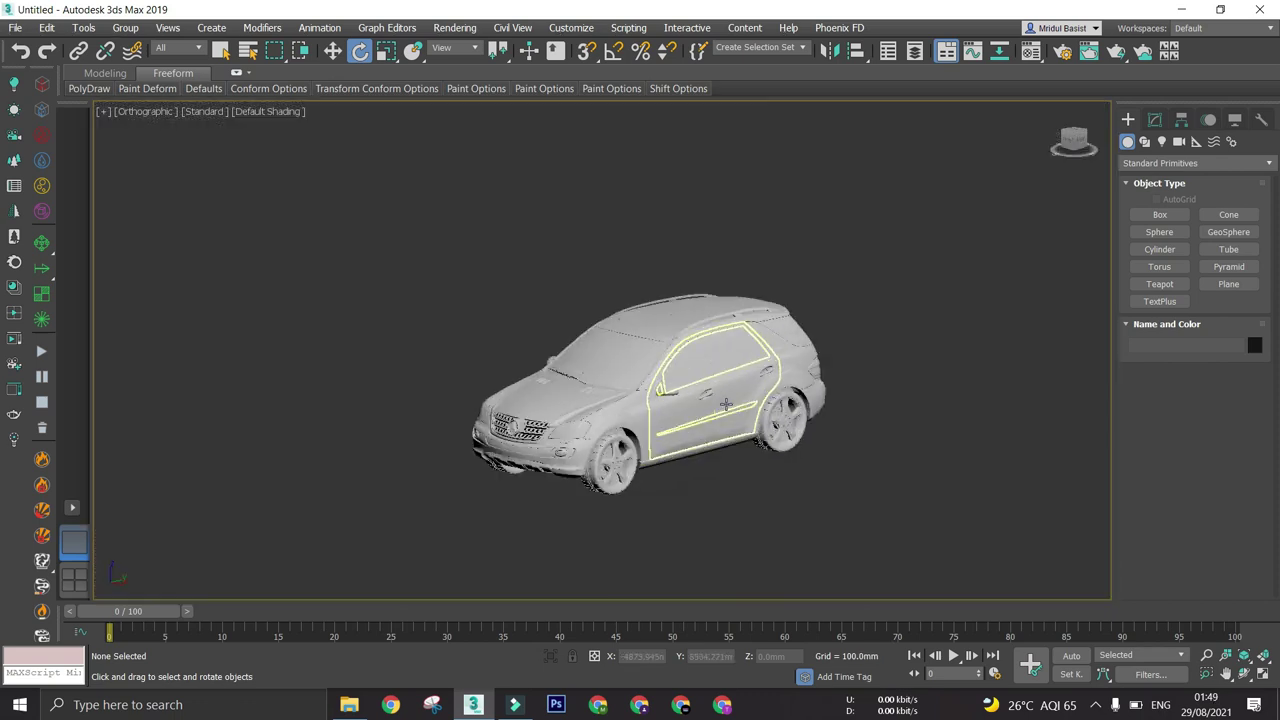
pyautogui.scroll(2, 726, 403)
pyautogui.moveTo(727, 403); pyautogui.dragTo(689, 381, button='middle')
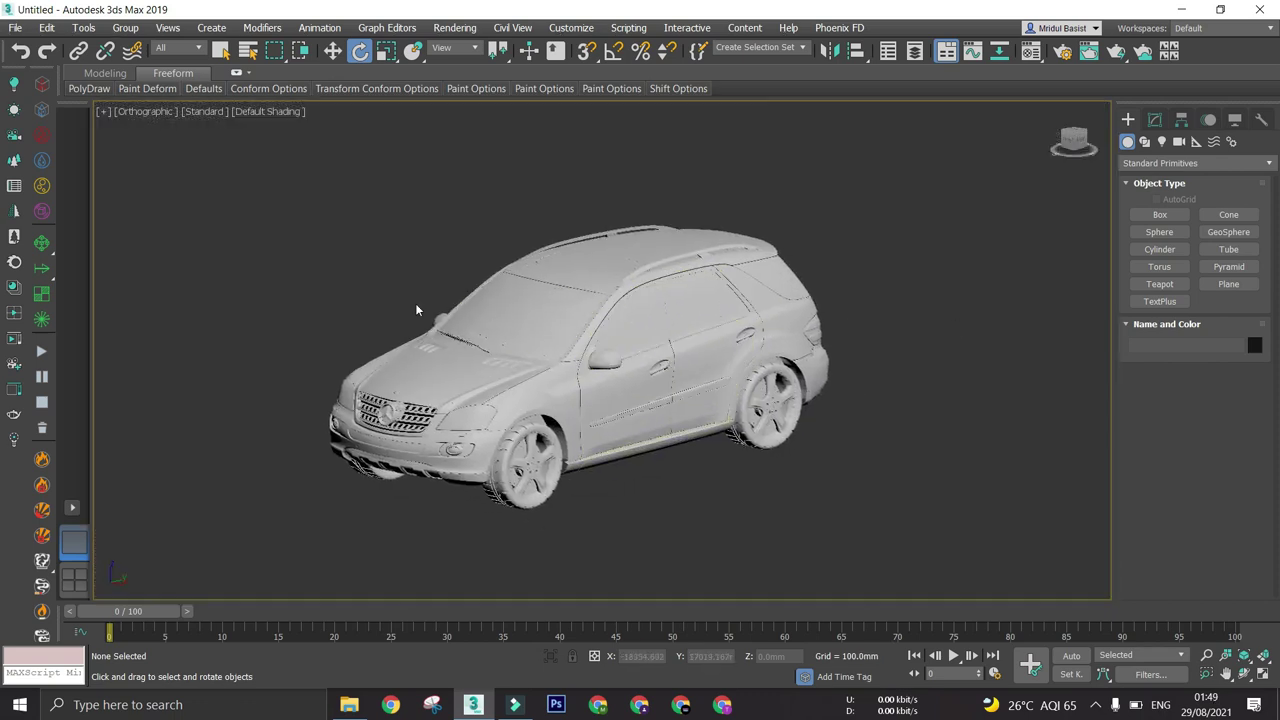
# Select all parts of the car, assign them a dark gray object color and clear the selection
pyautogui.moveTo(904, 163); pyautogui.dragTo(260, 544)
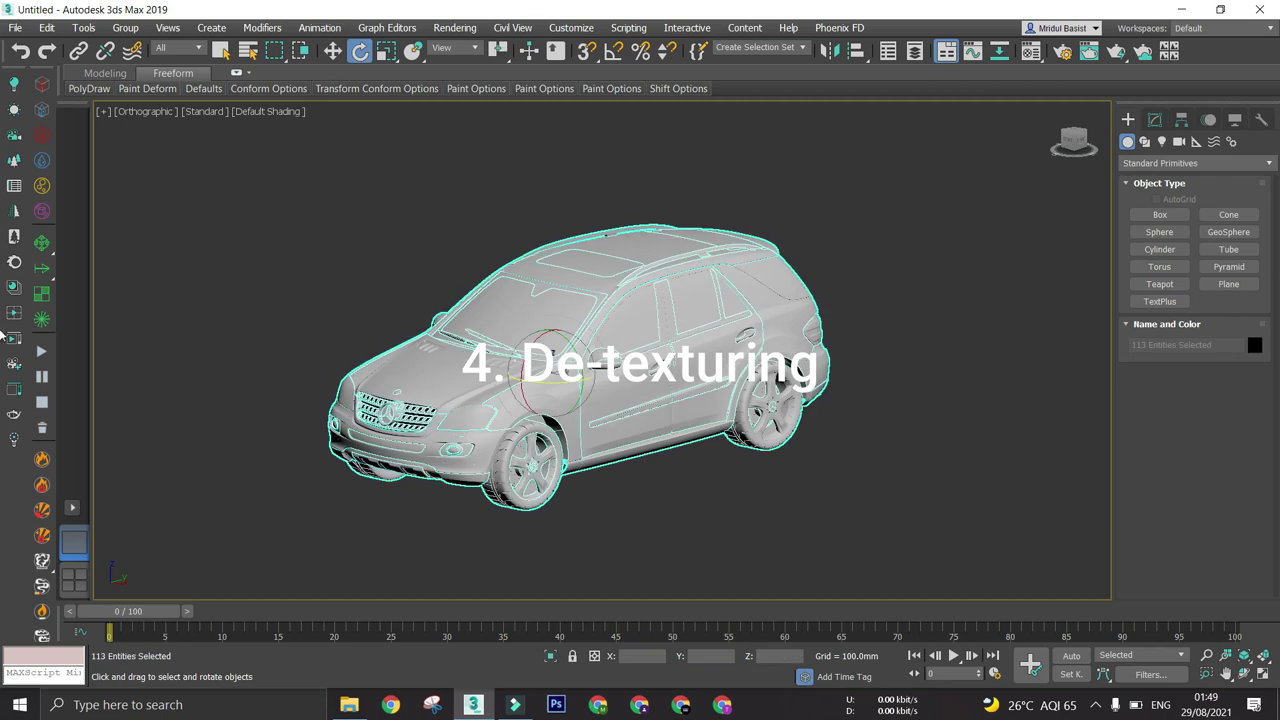
pyautogui.click(1254, 345)
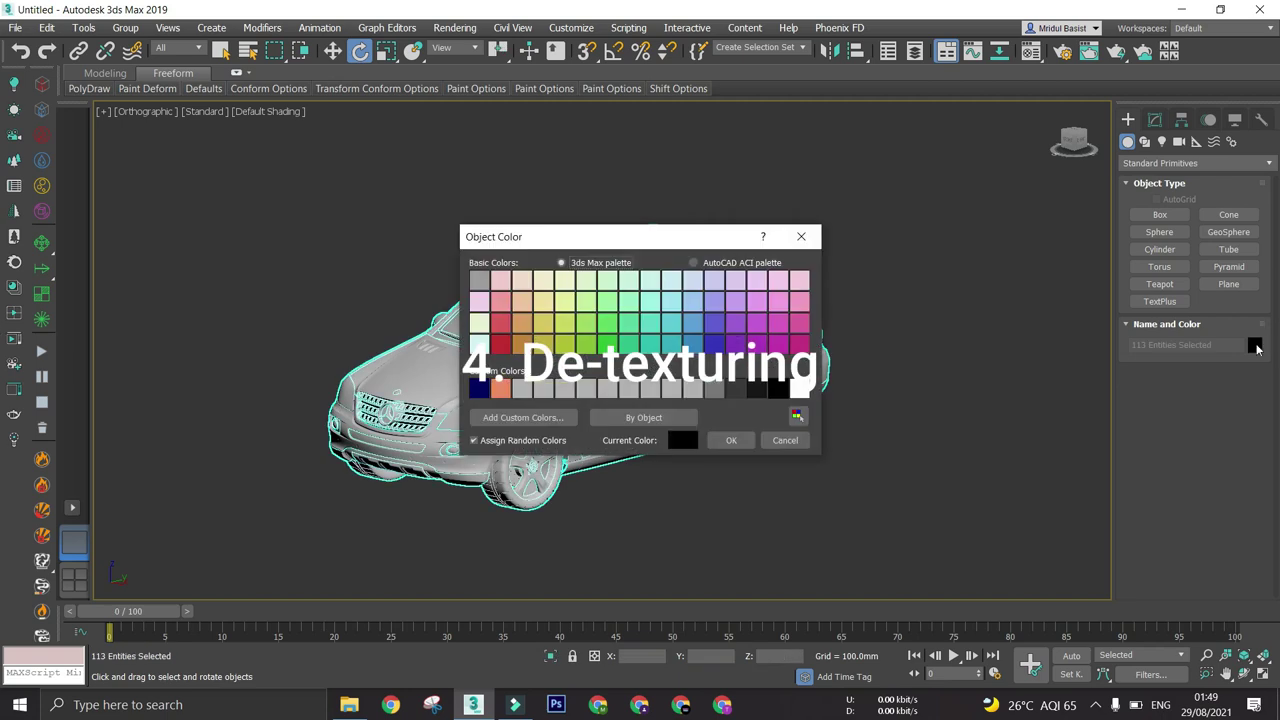
pyautogui.click(731, 392)
pyautogui.click(731, 440)
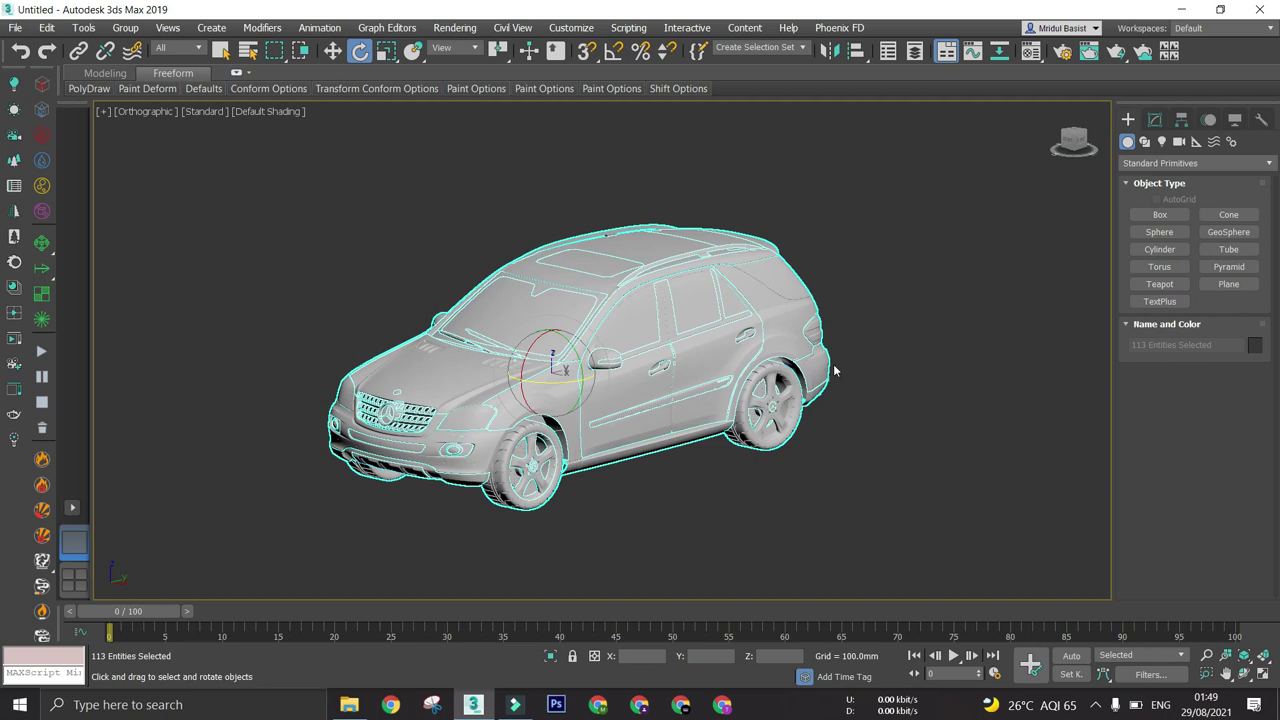
pyautogui.click(851, 328)
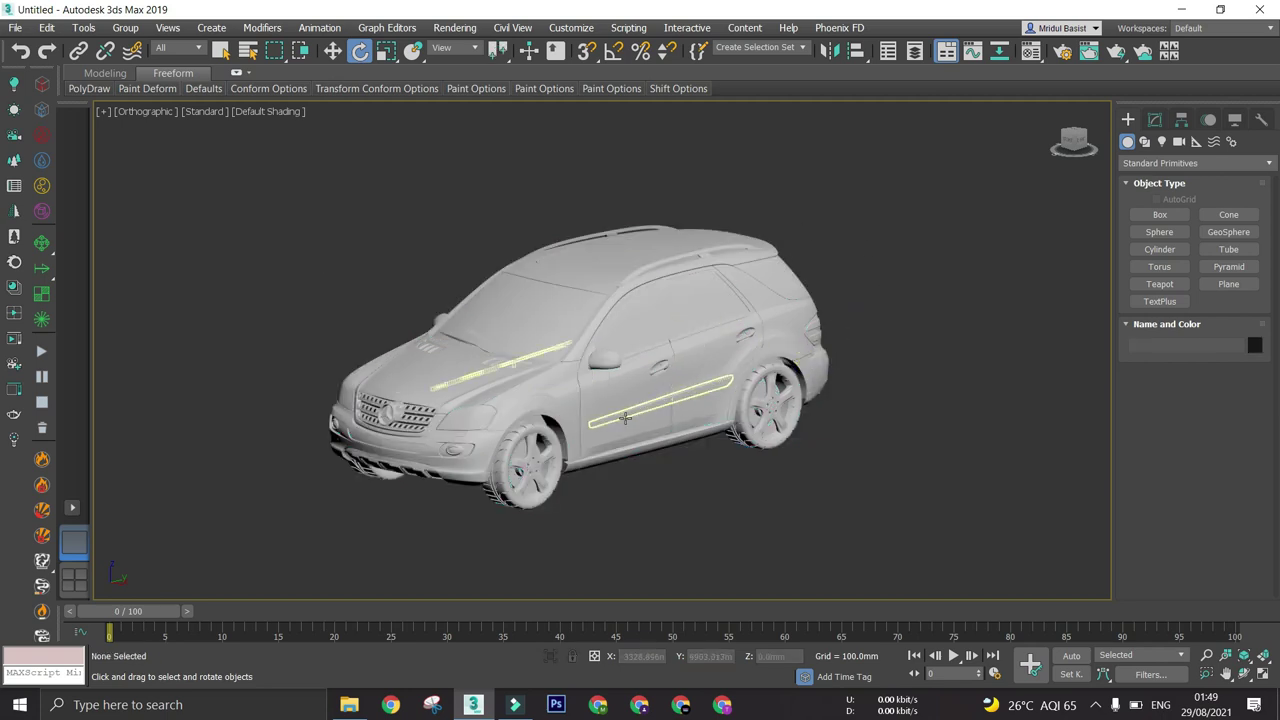
# Remove the materials from all objects in the scene by running the MAXScript command $*.mat=null
pyautogui.keyDown('alt'); pyautogui.moveTo(665, 405); pyautogui.dragTo(740, 355, button='middle'); pyautogui.keyUp('alt')
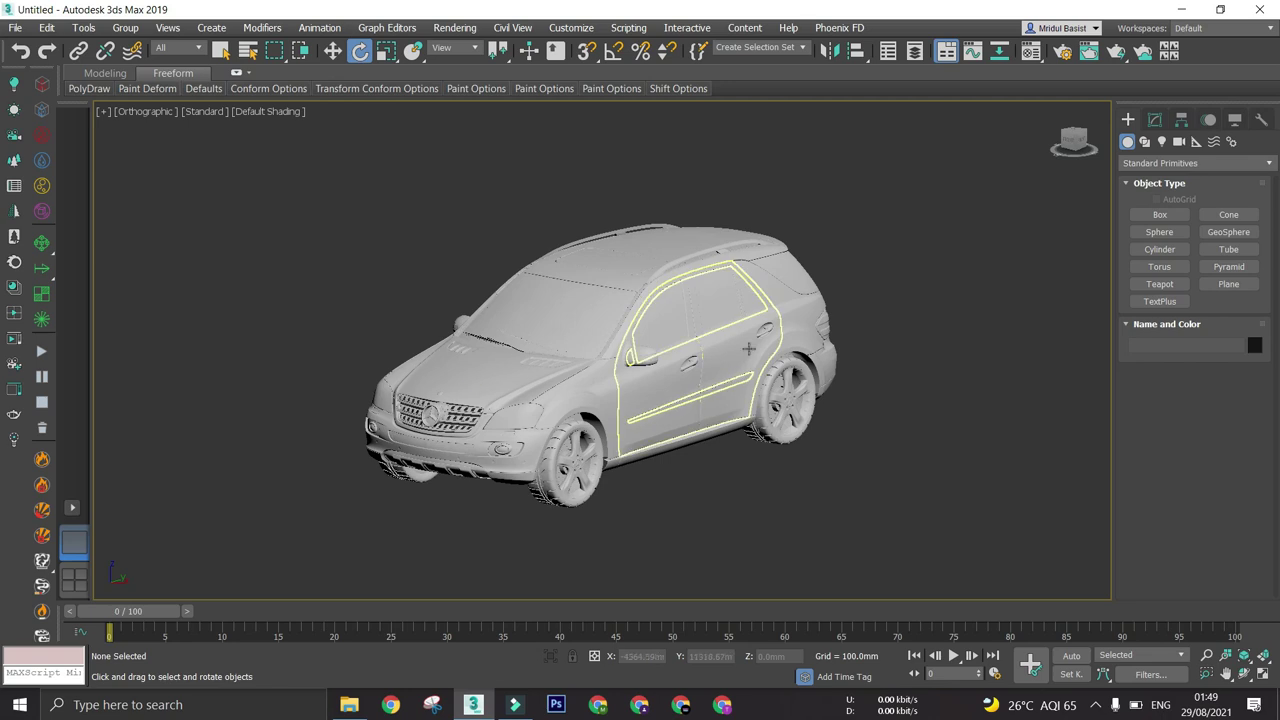
pyautogui.scroll(-2, 712, 408)
pyautogui.scroll(5, 678, 388)
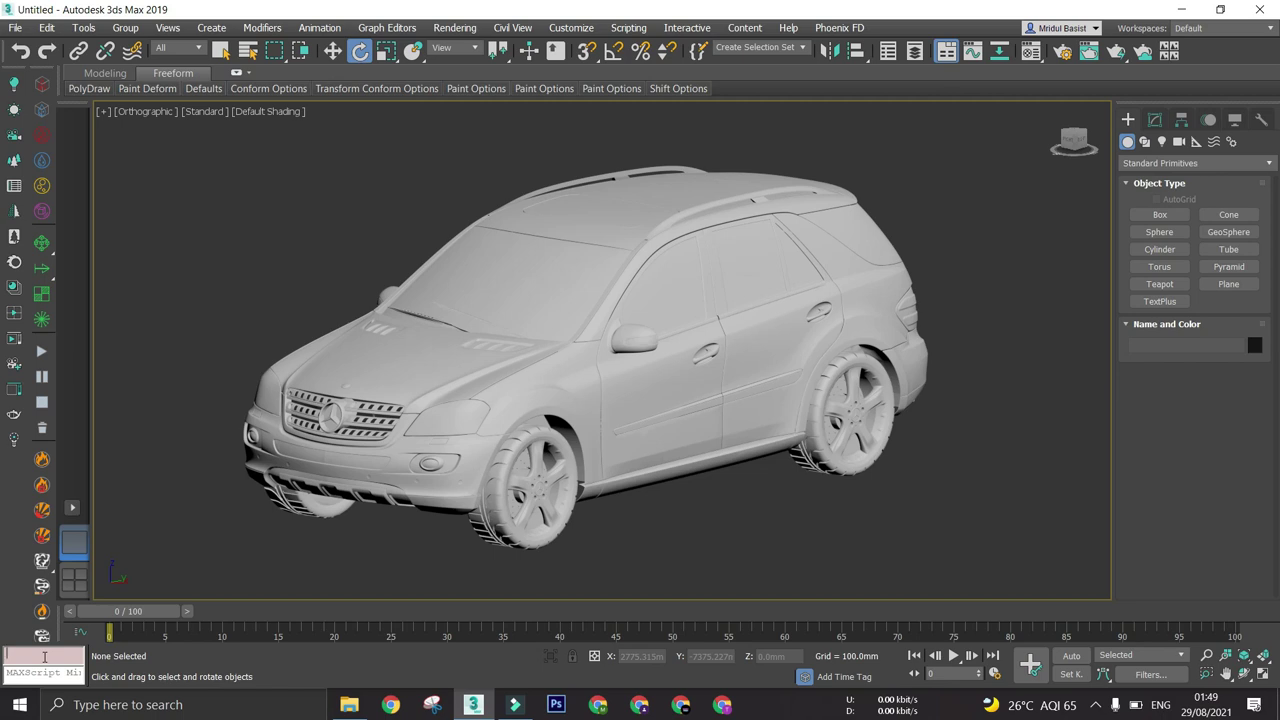
pyautogui.click(44, 656)
pyautogui.write('$*.mat=null')
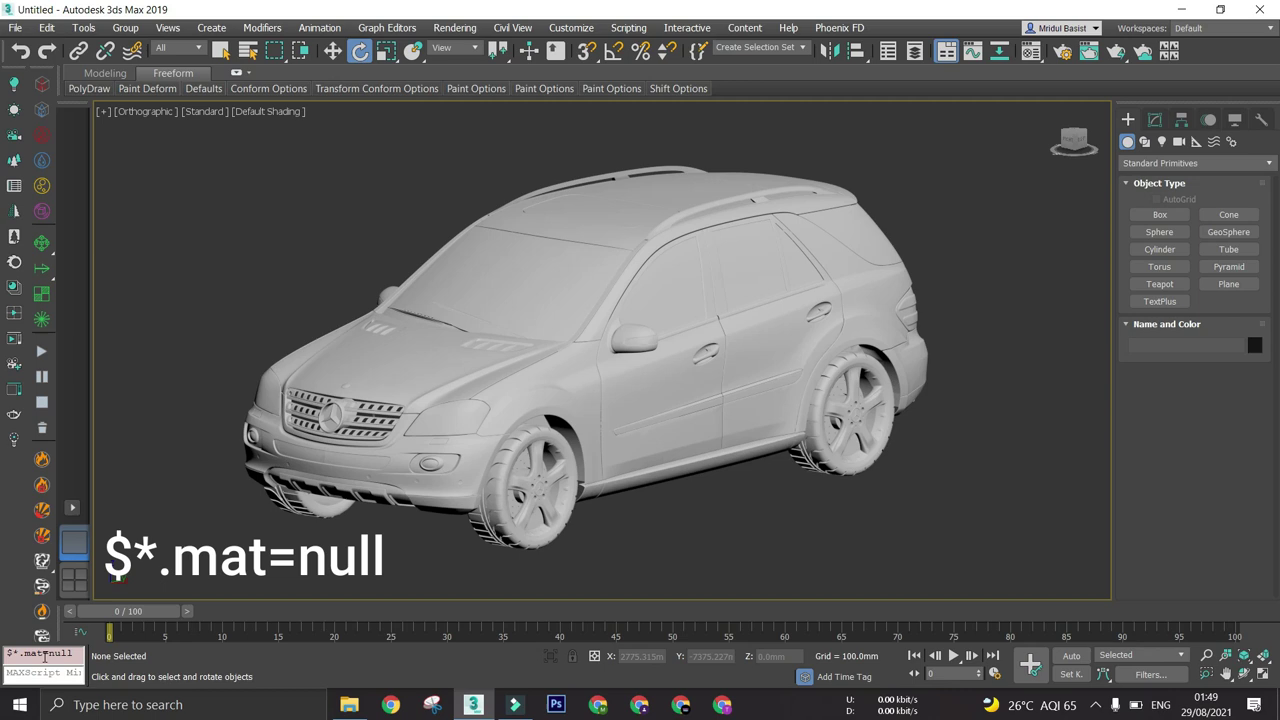
pyautogui.press('Return')
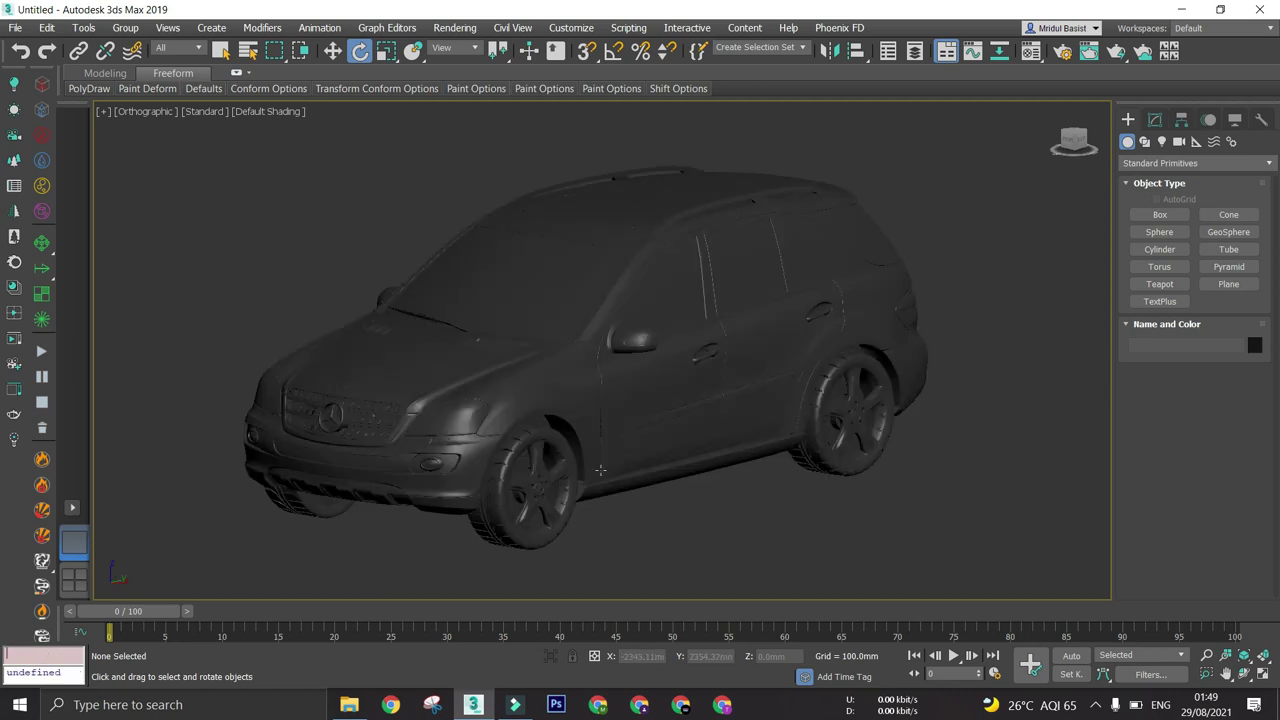
# Select the whole car, change its object color to medium gray and deselect it
pyautogui.scroll(-4, 675, 452)
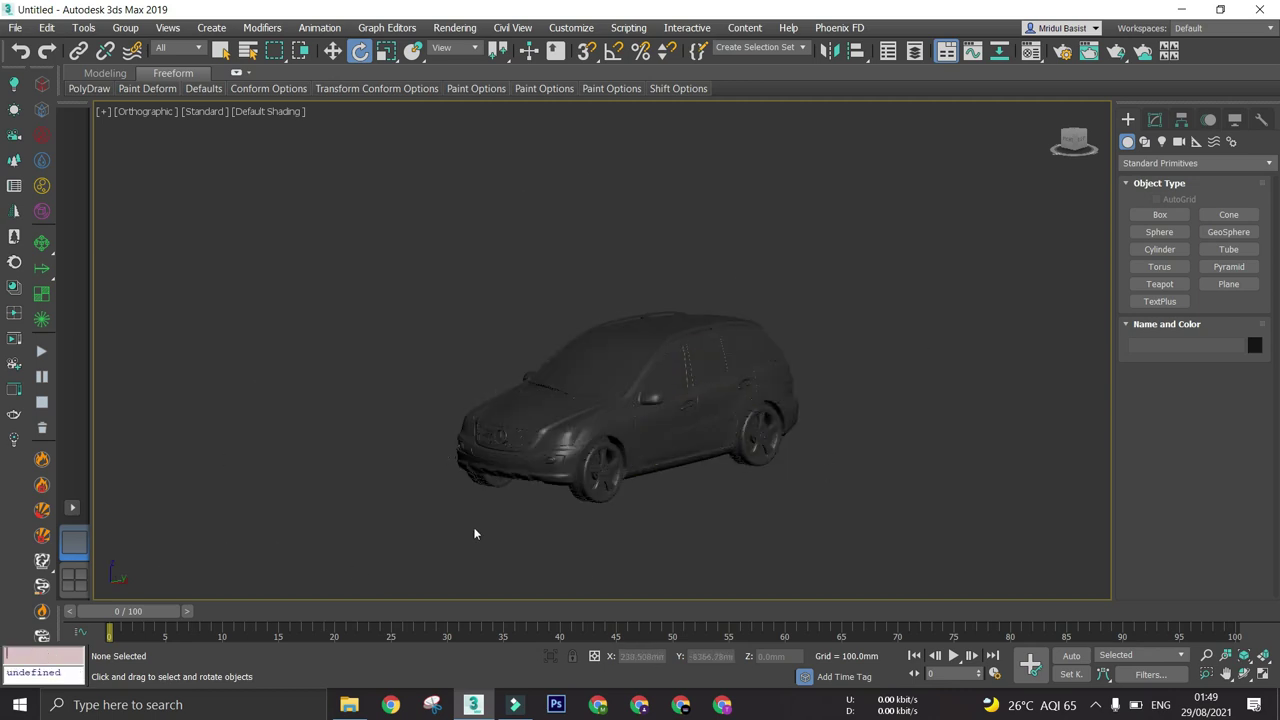
pyautogui.keyDown('alt'); pyautogui.moveTo(710, 507); pyautogui.dragTo(619, 517, button='middle'); pyautogui.keyUp('alt')
pyautogui.moveTo(277, 551); pyautogui.dragTo(278, 550)
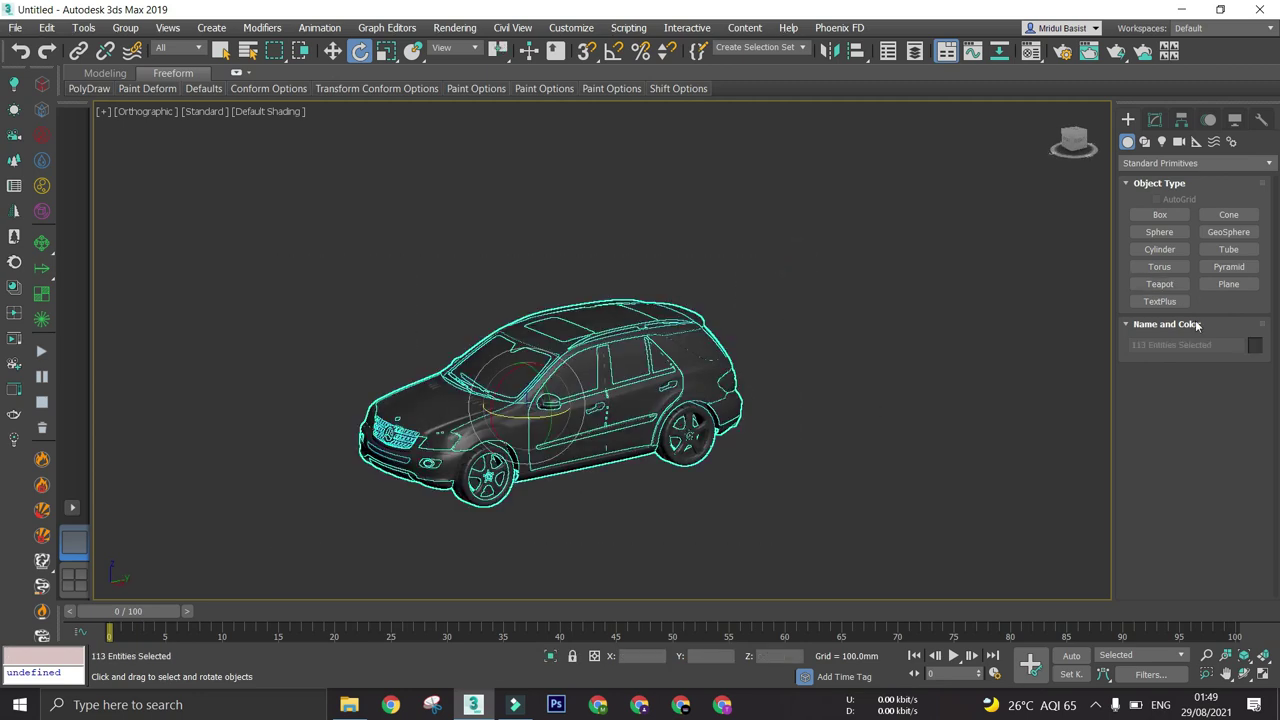
pyautogui.click(1255, 346)
pyautogui.click(714, 386)
pyautogui.click(730, 441)
pyautogui.click(663, 517)
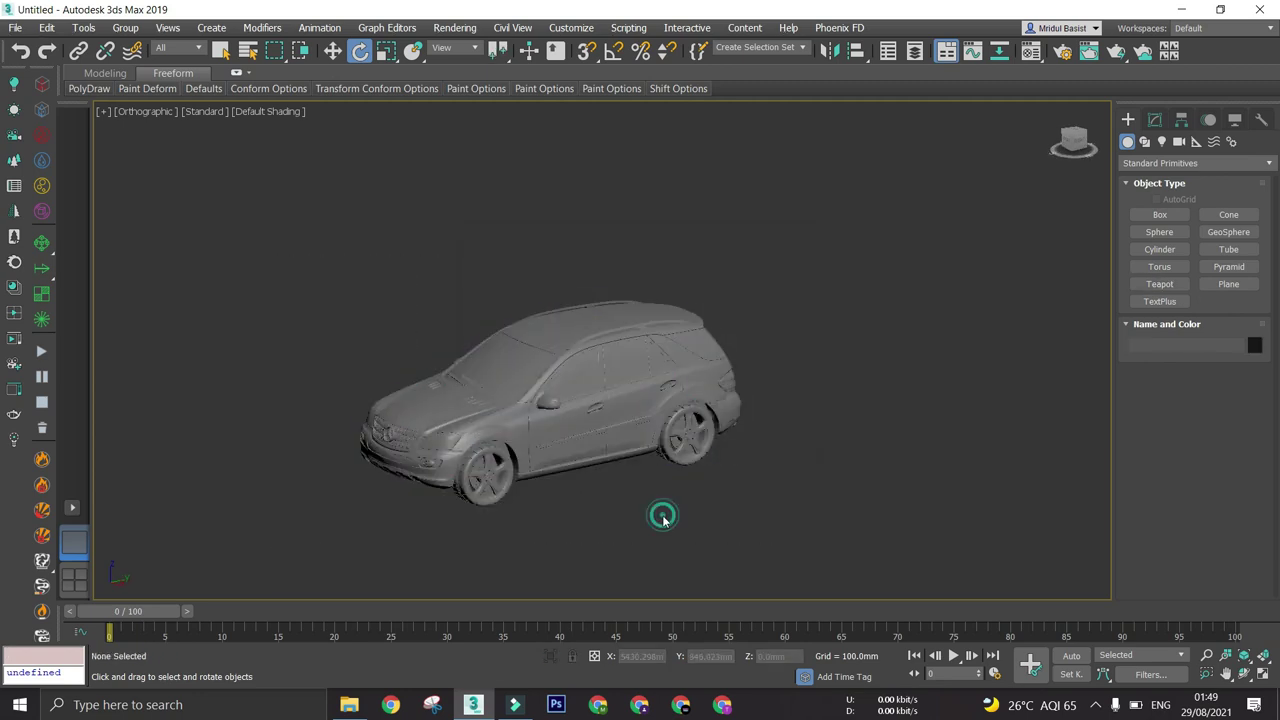
# Change the object color of all car parts to dark red and deselect them
pyautogui.keyDown('alt'); pyautogui.moveTo(663, 517); pyautogui.dragTo(612, 496, button='middle'); pyautogui.keyUp('alt')
pyautogui.hotkey('ctrl', 'a')
pyautogui.click(1255, 346)
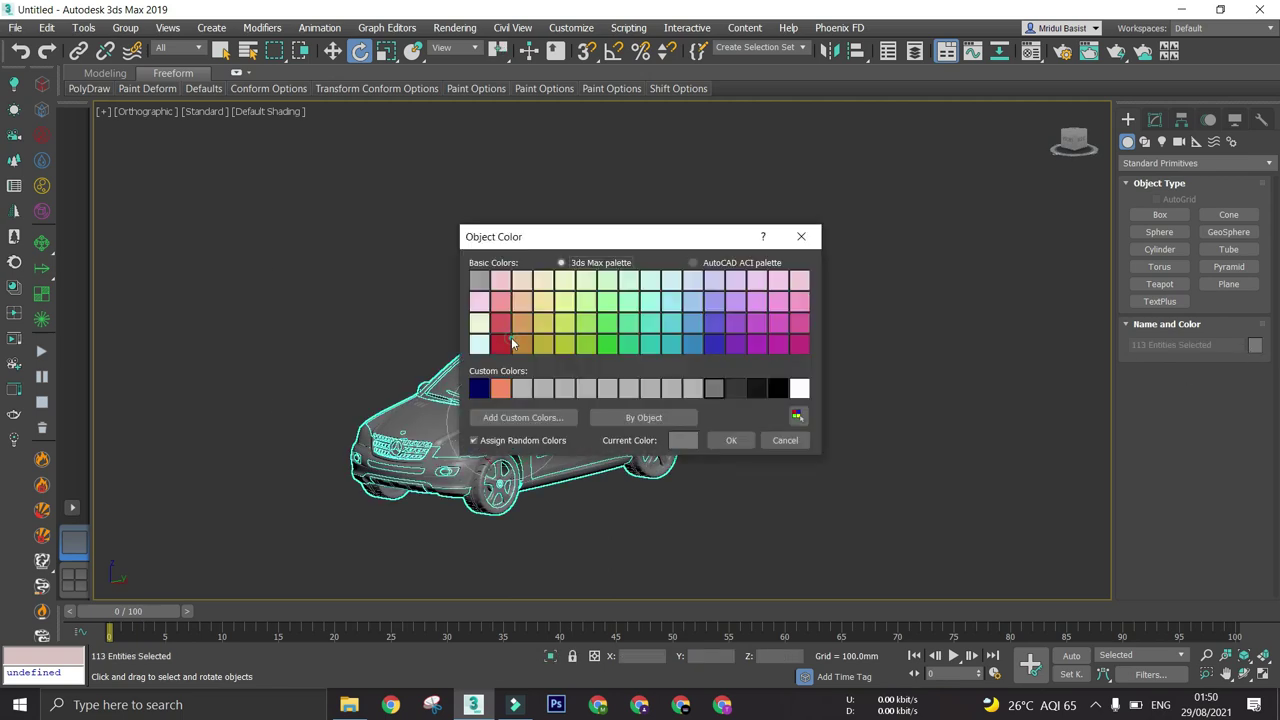
pyautogui.click(508, 343)
pyautogui.click(729, 441)
pyautogui.keyDown('alt'); pyautogui.moveTo(610, 425); pyautogui.dragTo(664, 420, button='middle'); pyautogui.keyUp('alt')
pyautogui.click(858, 232)
# Reselect the entire red car, set its object color back to gray and clear the selection
pyautogui.moveTo(858, 232); pyautogui.dragTo(349, 538)
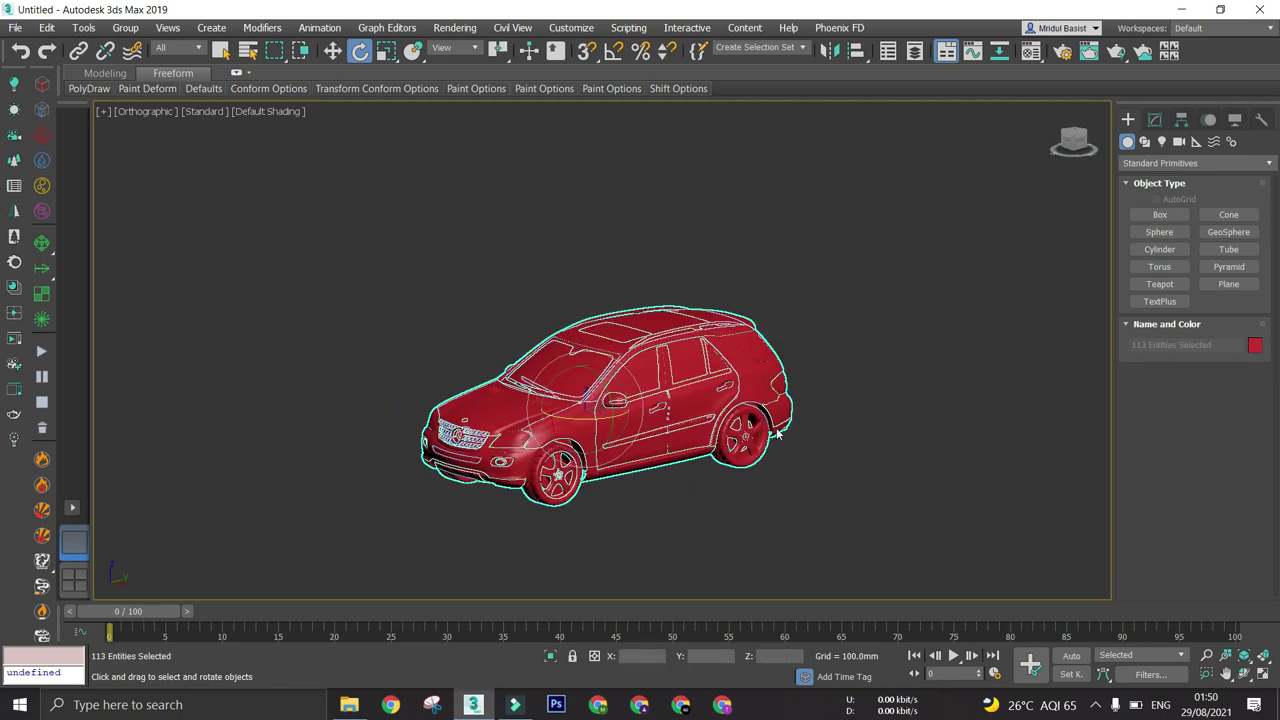
pyautogui.click(1255, 346)
pyautogui.click(743, 389)
pyautogui.click(731, 441)
pyautogui.click(658, 488)
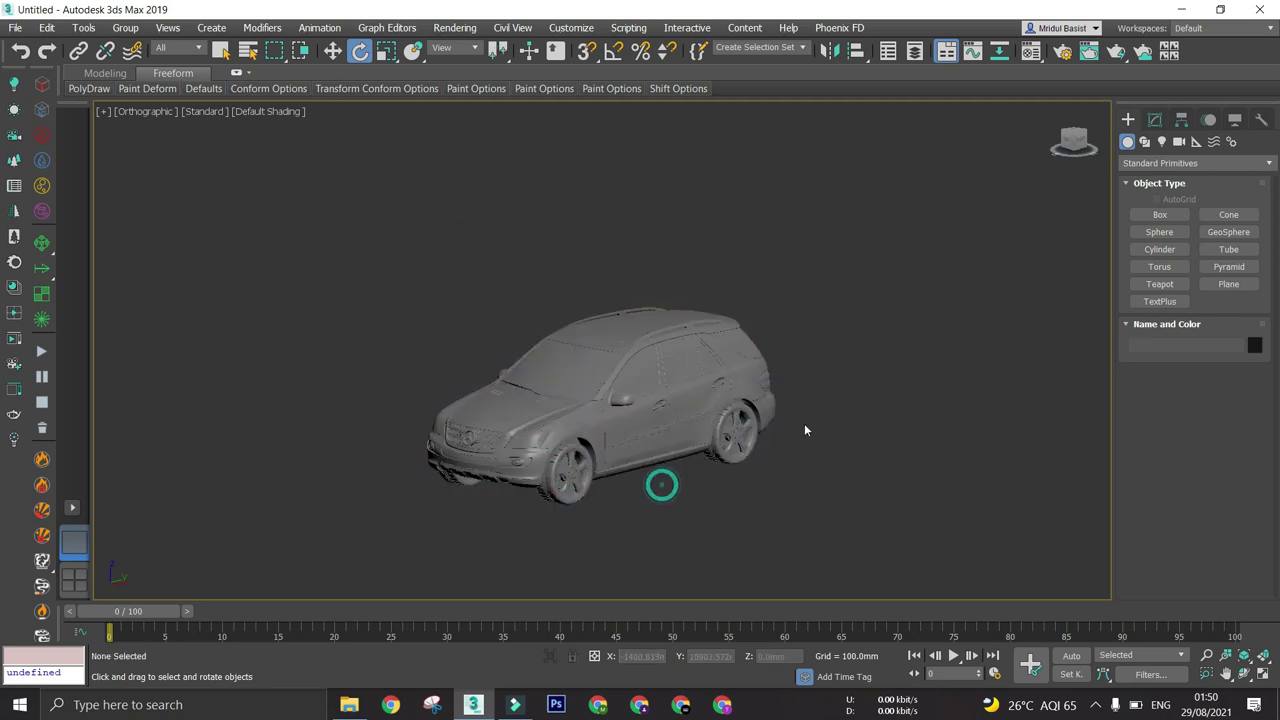
pyautogui.scroll(3, 643, 421)
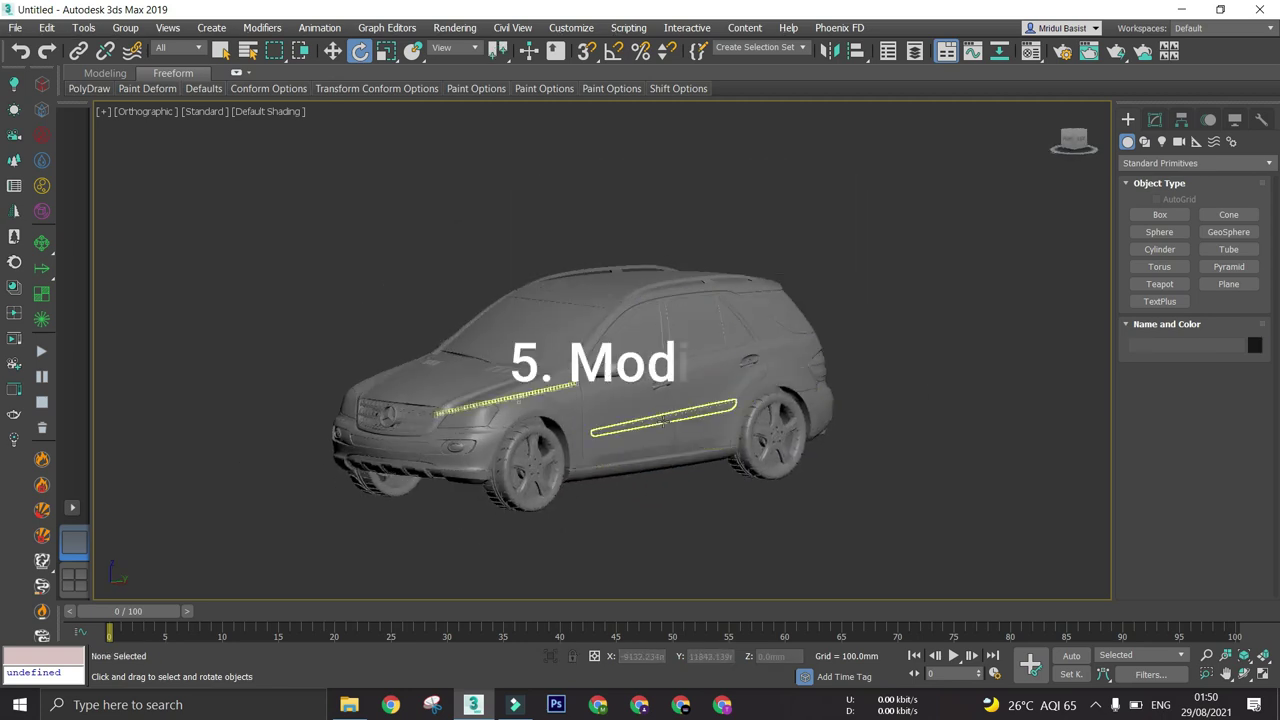
# Select the car's front fender and display its modifier stack
pyautogui.scroll(3, 607, 425)
pyautogui.scroll(-5, 607, 425)
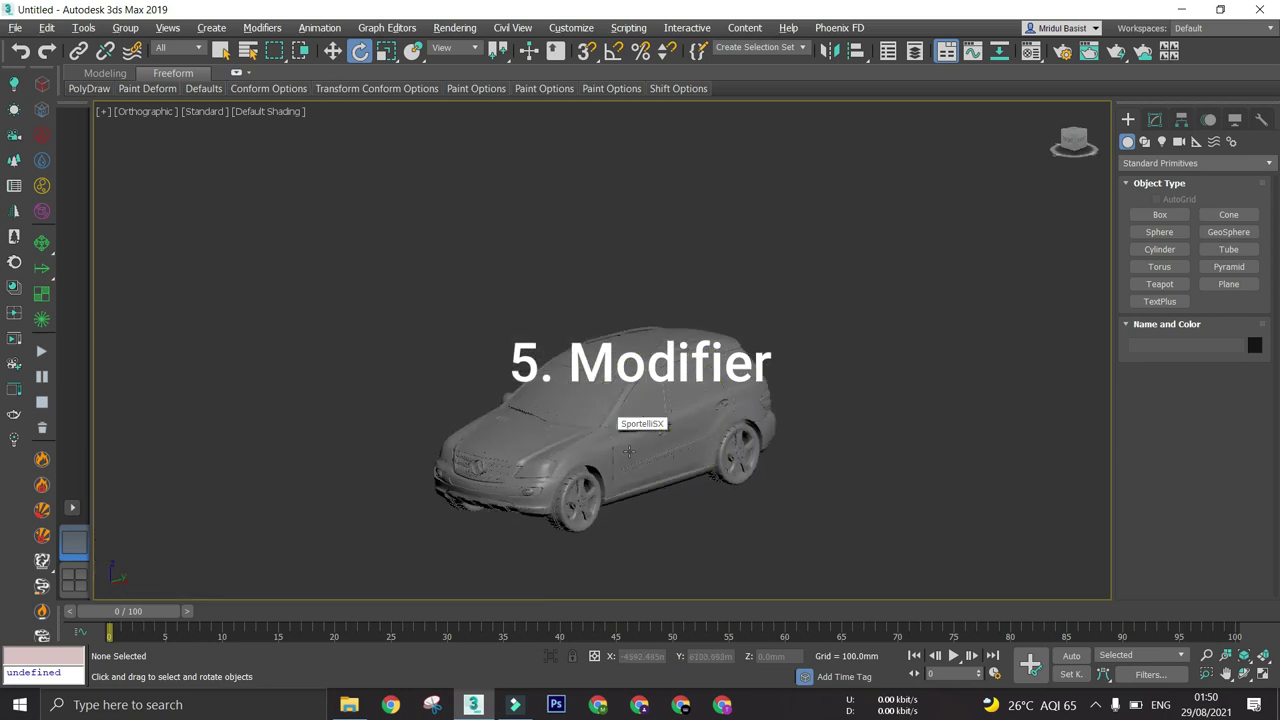
pyautogui.scroll(7, 625, 465)
pyautogui.click(628, 467)
pyautogui.scroll(-4, 628, 467)
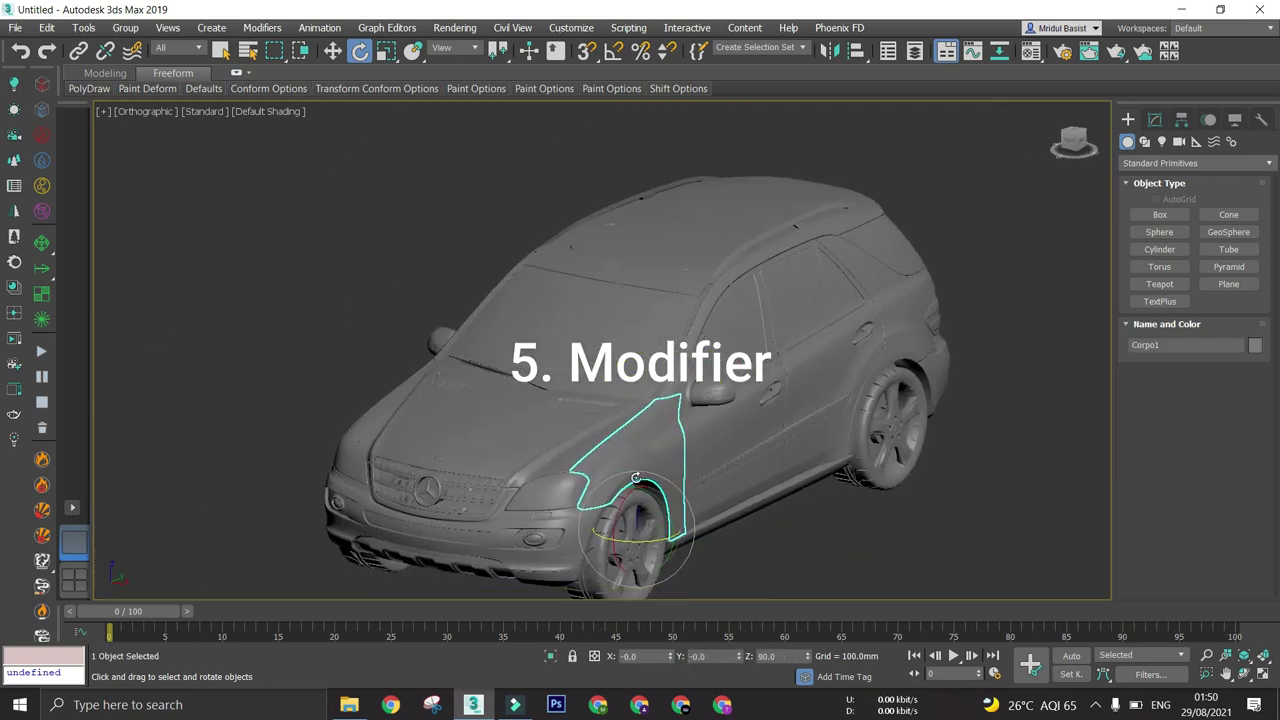
pyautogui.keyDown('alt'); pyautogui.moveTo(628, 467); pyautogui.dragTo(541, 458, button='middle'); pyautogui.keyUp('alt')
pyautogui.scroll(2, 541, 458)
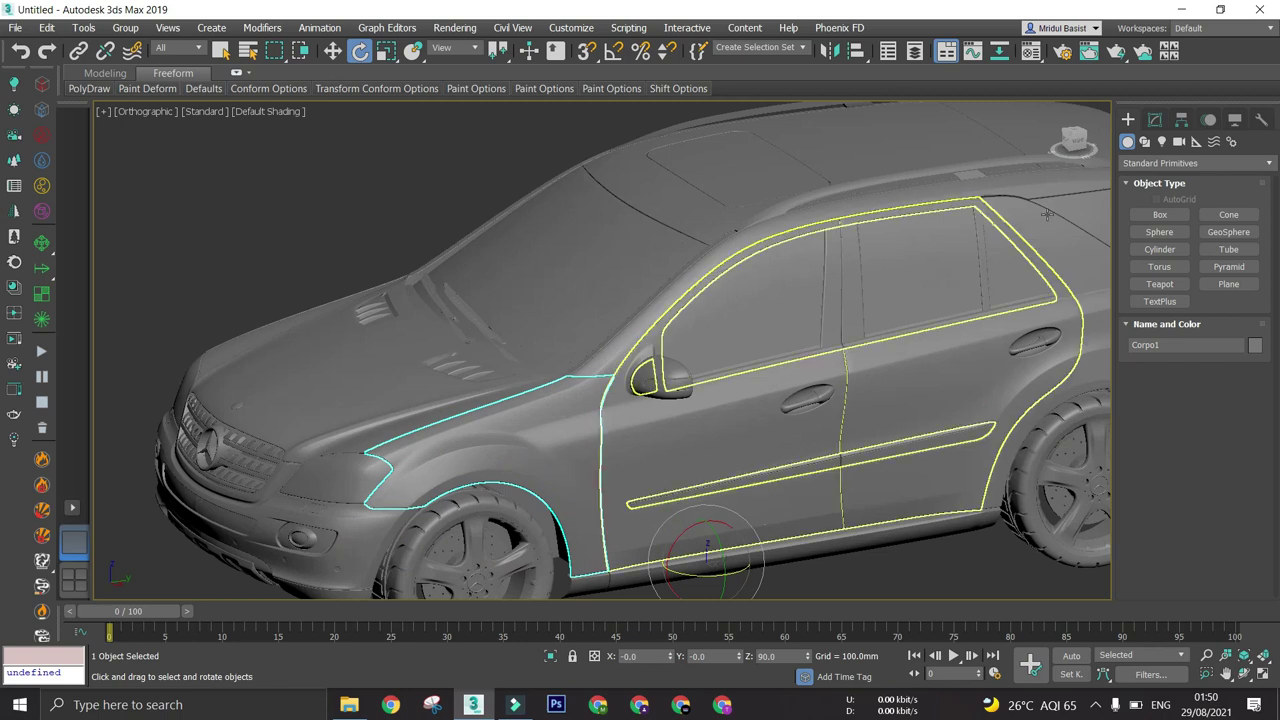
pyautogui.click(1155, 120)
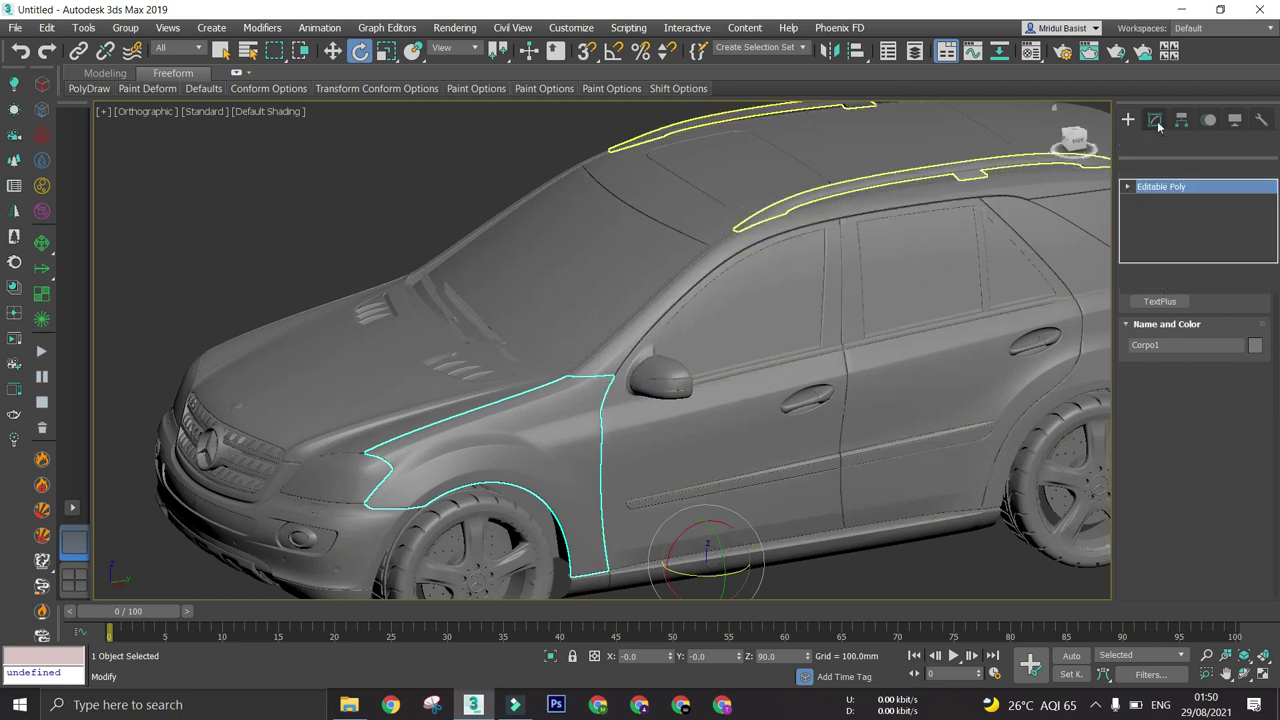
# Expand the fender's Editable Poly entry to show its sub-object levels
pyautogui.scroll(-2, 700, 250)
pyautogui.moveTo(592, 340); pyautogui.dragTo(569, 382, button='middle')
pyautogui.scroll(2, 569, 382)
pyautogui.doubleClick(1183, 188)
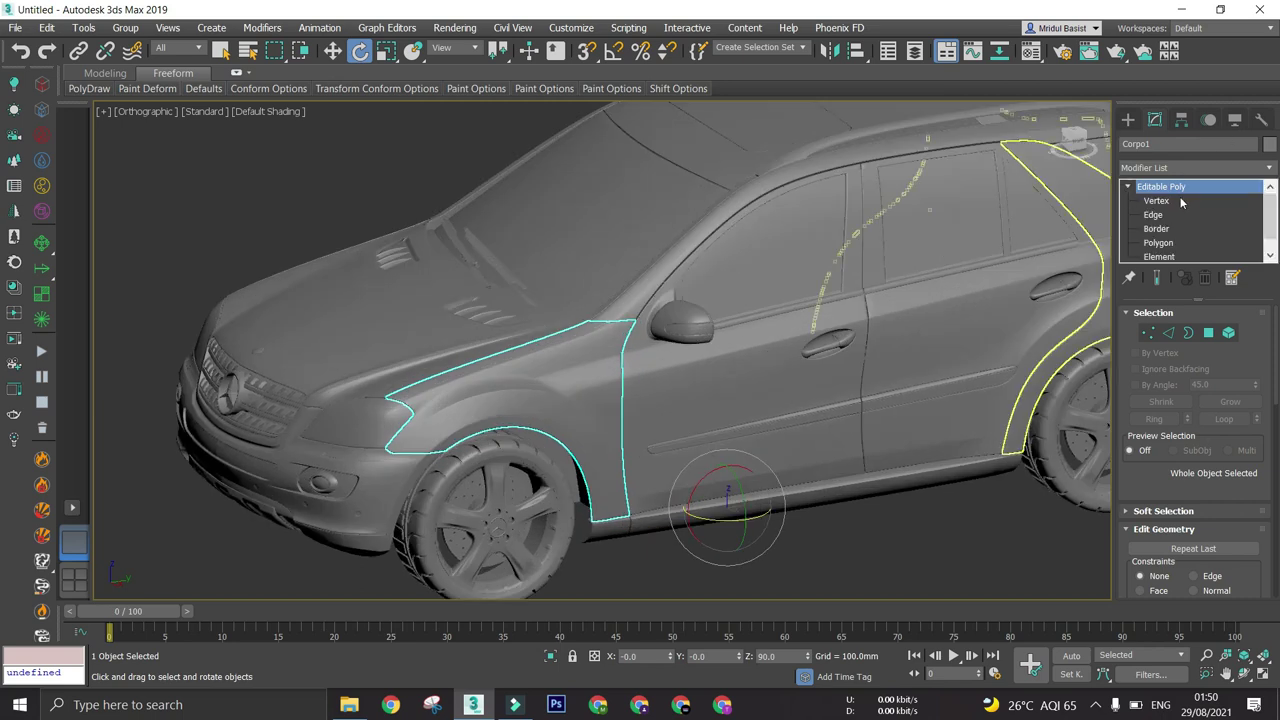
pyautogui.scroll(-4, 653, 388)
pyautogui.keyDown('alt'); pyautogui.moveTo(653, 388); pyautogui.dragTo(512, 400, button='middle'); pyautogui.keyUp('alt')
pyautogui.scroll(3, 511, 400)
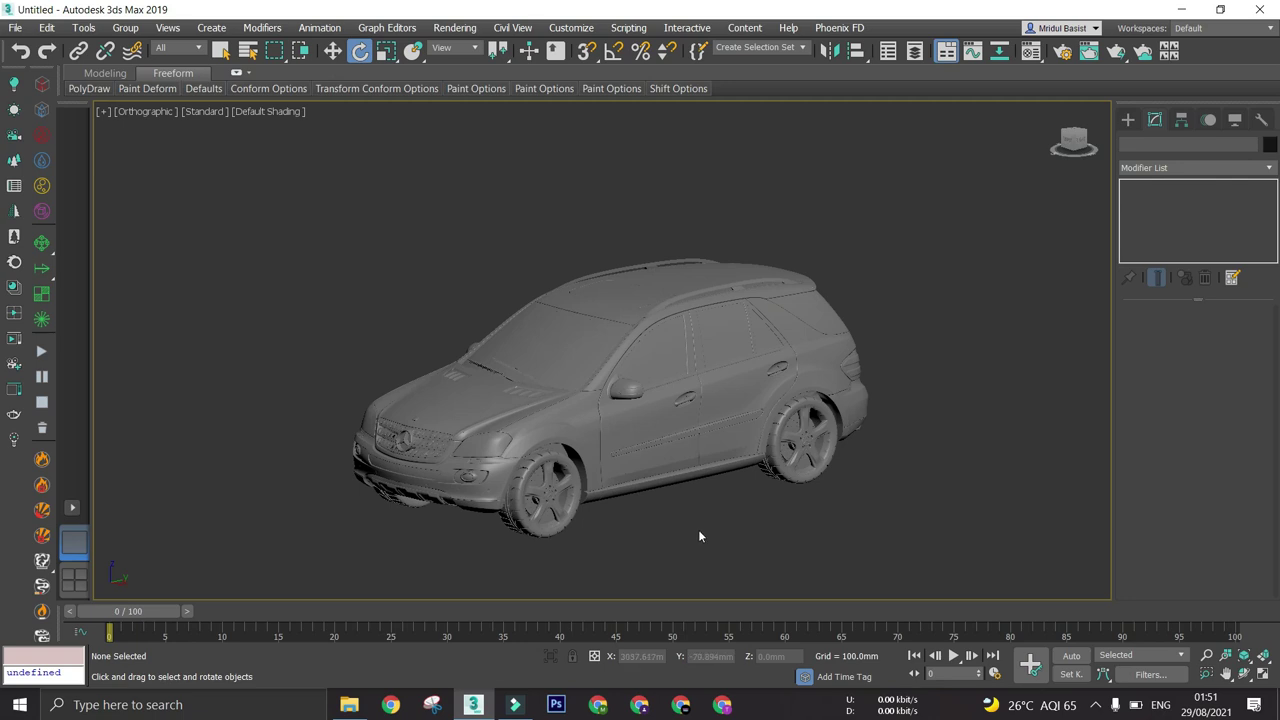
# Select the whole car group and examine it up close and from several angles
pyautogui.click(663, 422)
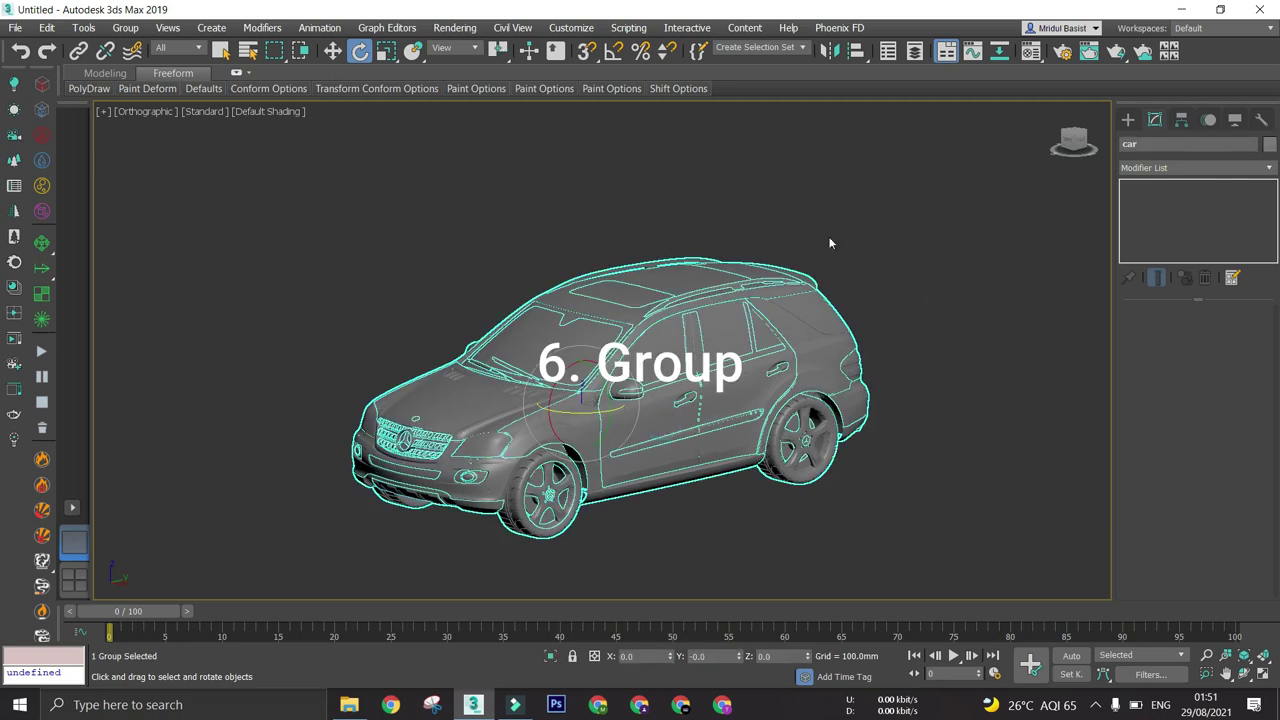
pyautogui.scroll(4, 660, 380)
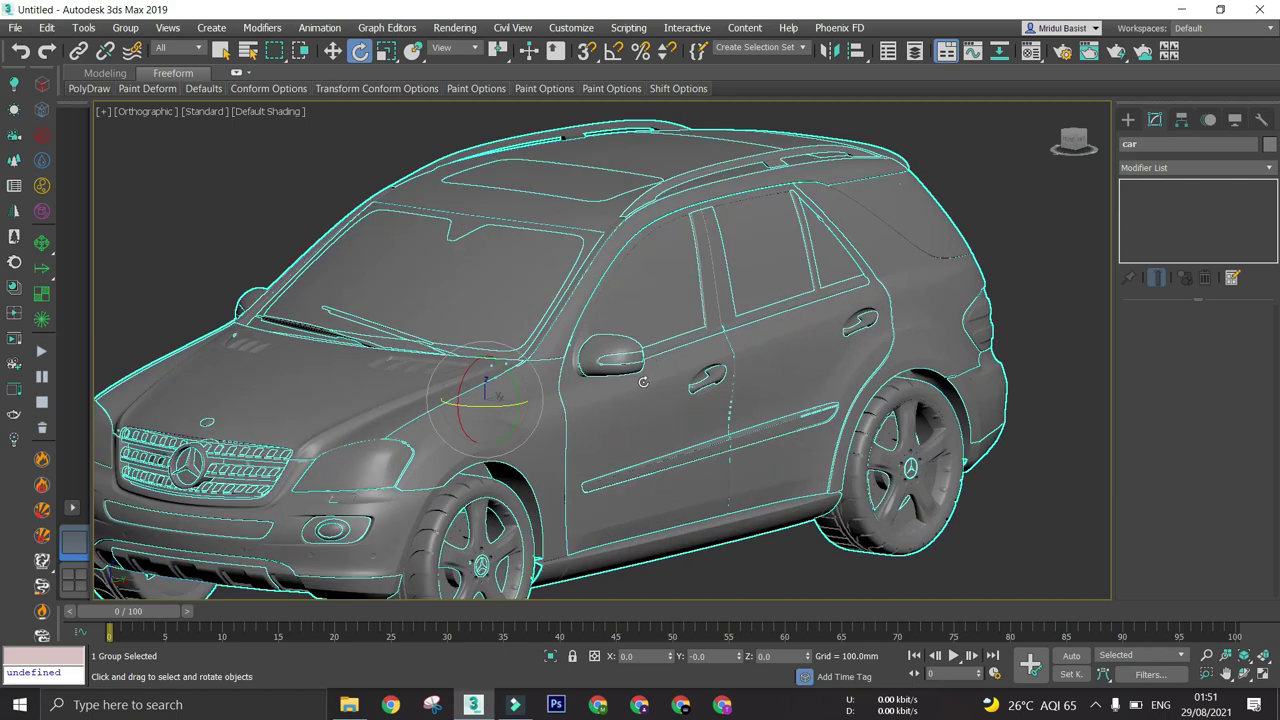
pyautogui.scroll(-3, 643, 382)
pyautogui.keyDown('alt'); pyautogui.moveTo(651, 374); pyautogui.dragTo(533, 428, button='middle'); pyautogui.keyUp('alt')
pyautogui.scroll(5, 535, 426)
pyautogui.scroll(-5, 563, 361)
pyautogui.keyDown('alt'); pyautogui.moveTo(563, 361); pyautogui.dragTo(598, 388, button='middle'); pyautogui.keyUp('alt')
pyautogui.scroll(5, 560, 370)
pyautogui.scroll(-5, 590, 366)
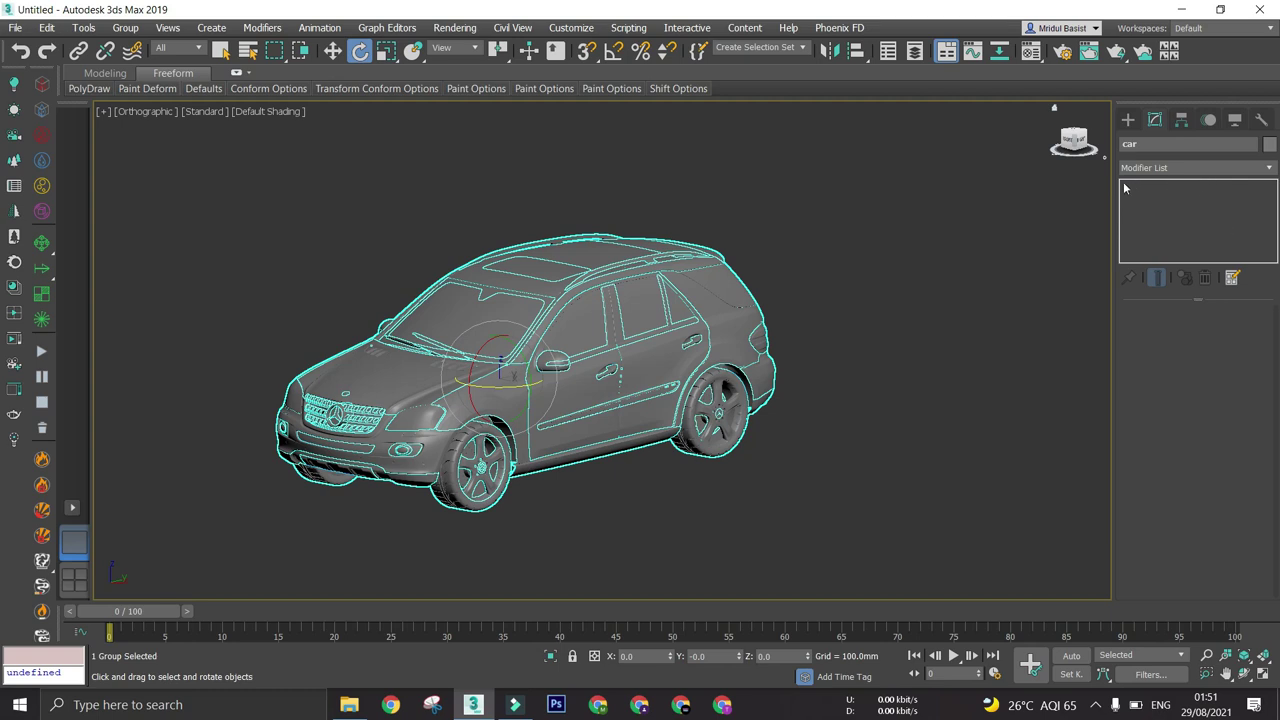
pyautogui.moveTo(474, 385); pyautogui.dragTo(696, 384, button='middle')
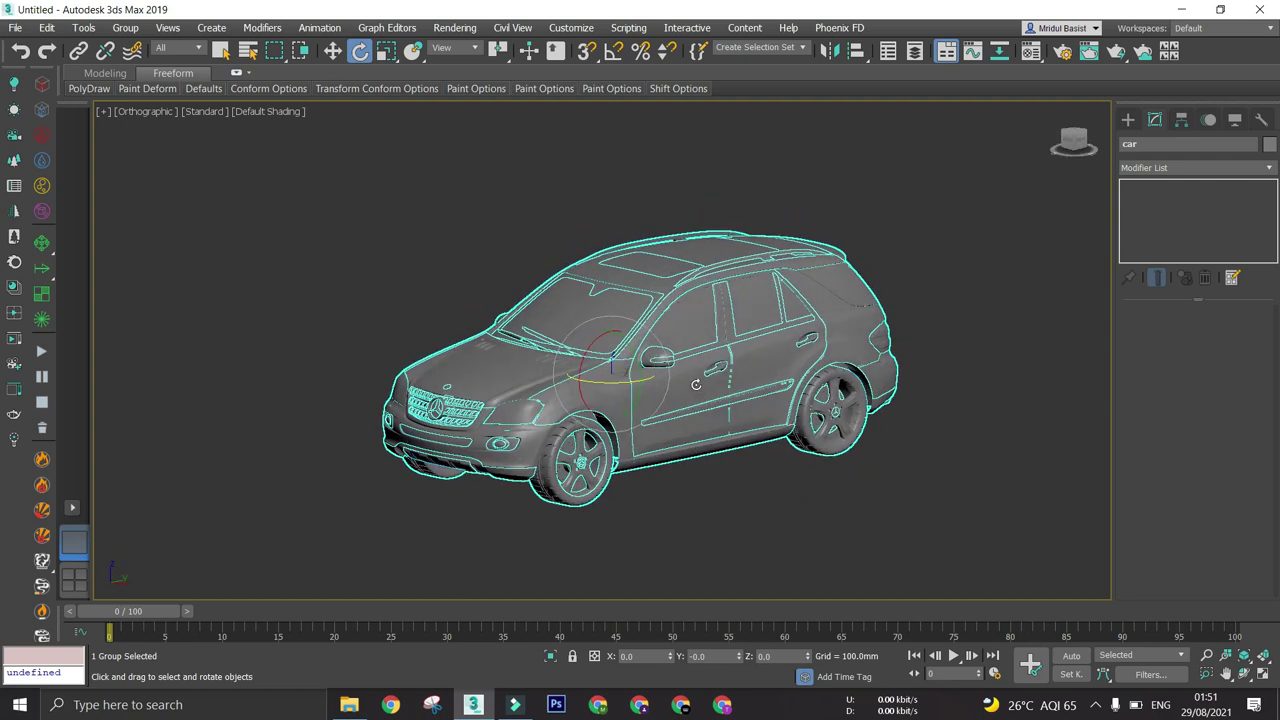
# Open the car group, select the front fender inside it and activate Select and Move
pyautogui.click(127, 28)
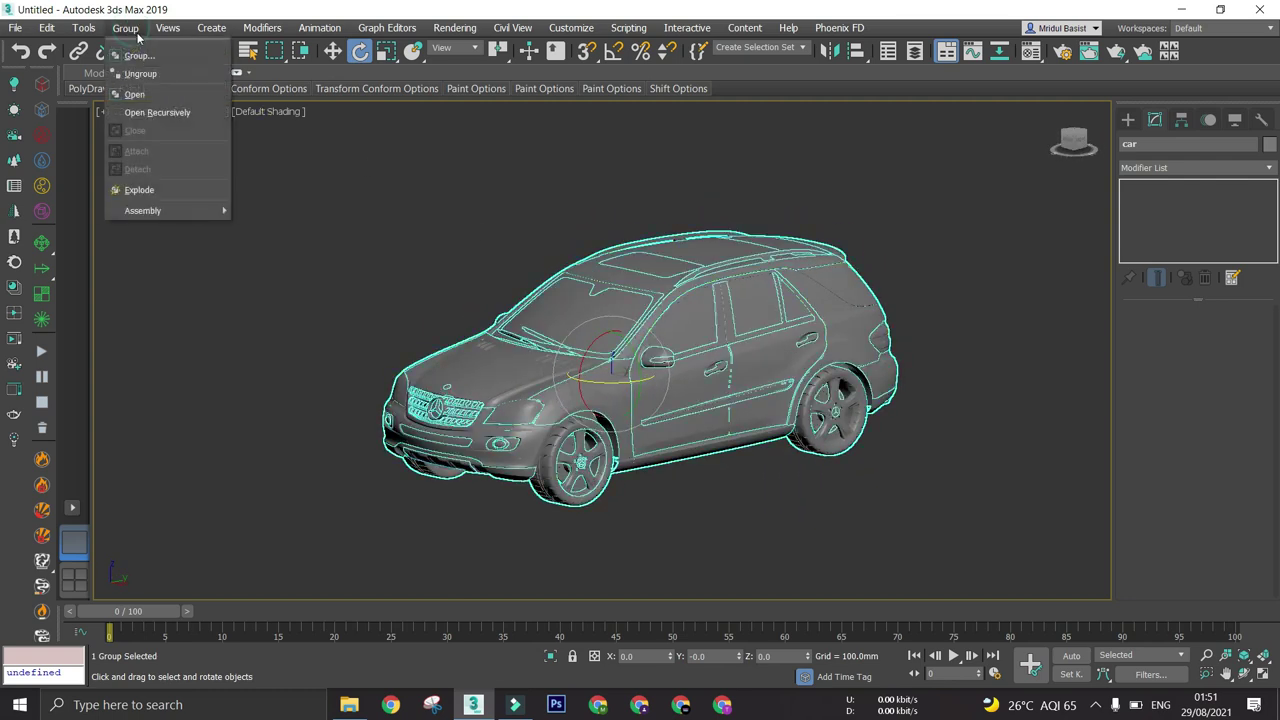
pyautogui.click(148, 96)
pyautogui.keyDown('alt'); pyautogui.moveTo(575, 345); pyautogui.dragTo(650, 358, button='middle'); pyautogui.keyUp('alt')
pyautogui.click(635, 348)
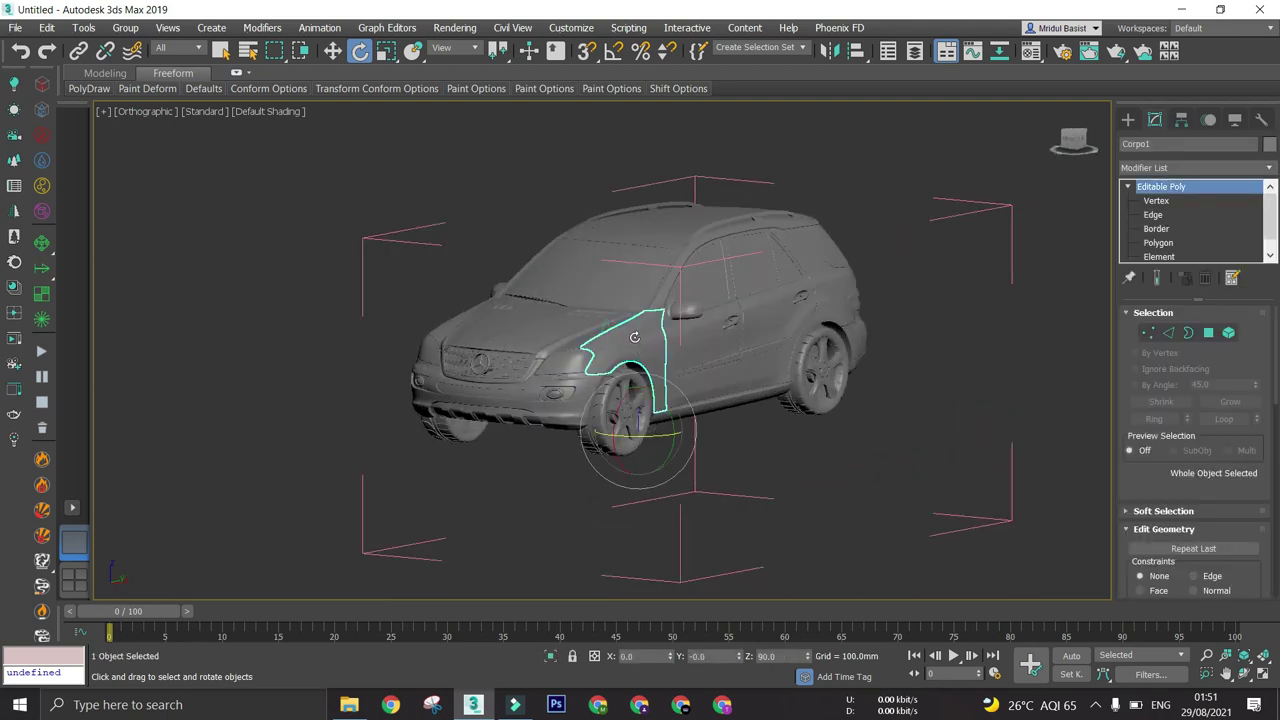
pyautogui.keyDown('alt'); pyautogui.moveTo(634, 337); pyautogui.dragTo(628, 376, button='middle'); pyautogui.keyUp('alt')
pyautogui.press('w')
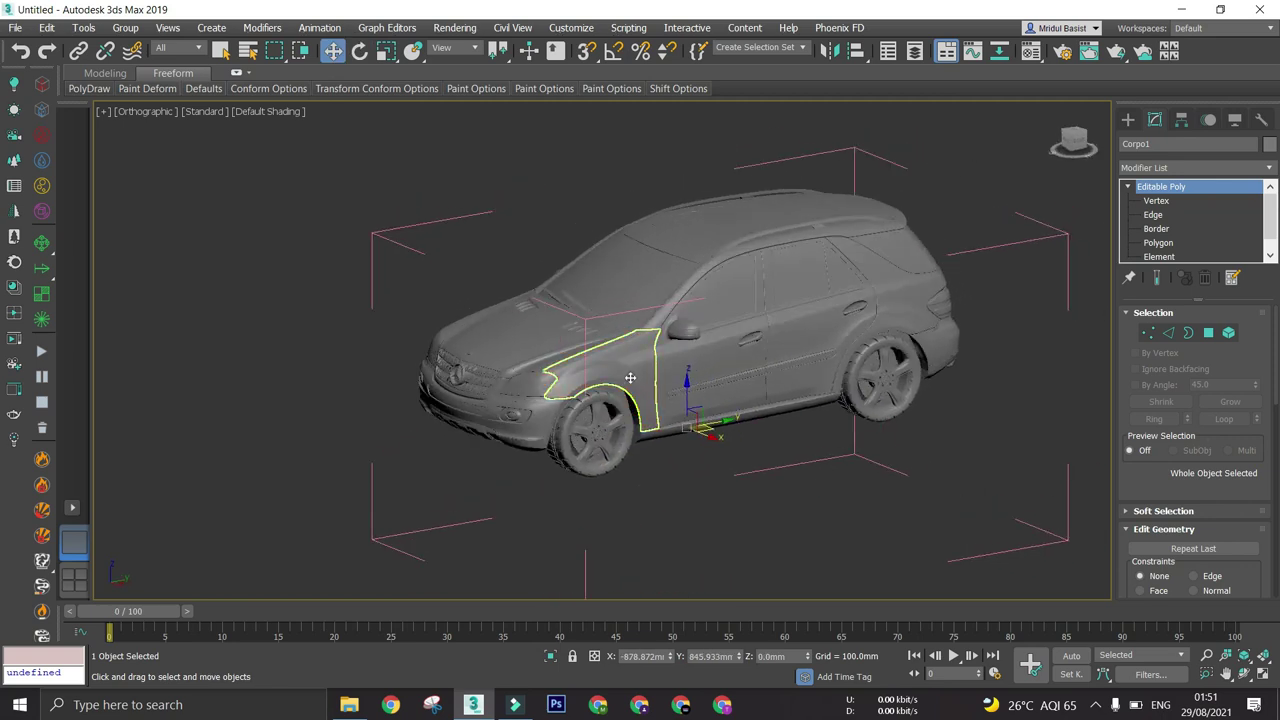
# Select the bounding frame of the opened car group and close the group
pyautogui.click(120, 28)
pyautogui.click(489, 185)
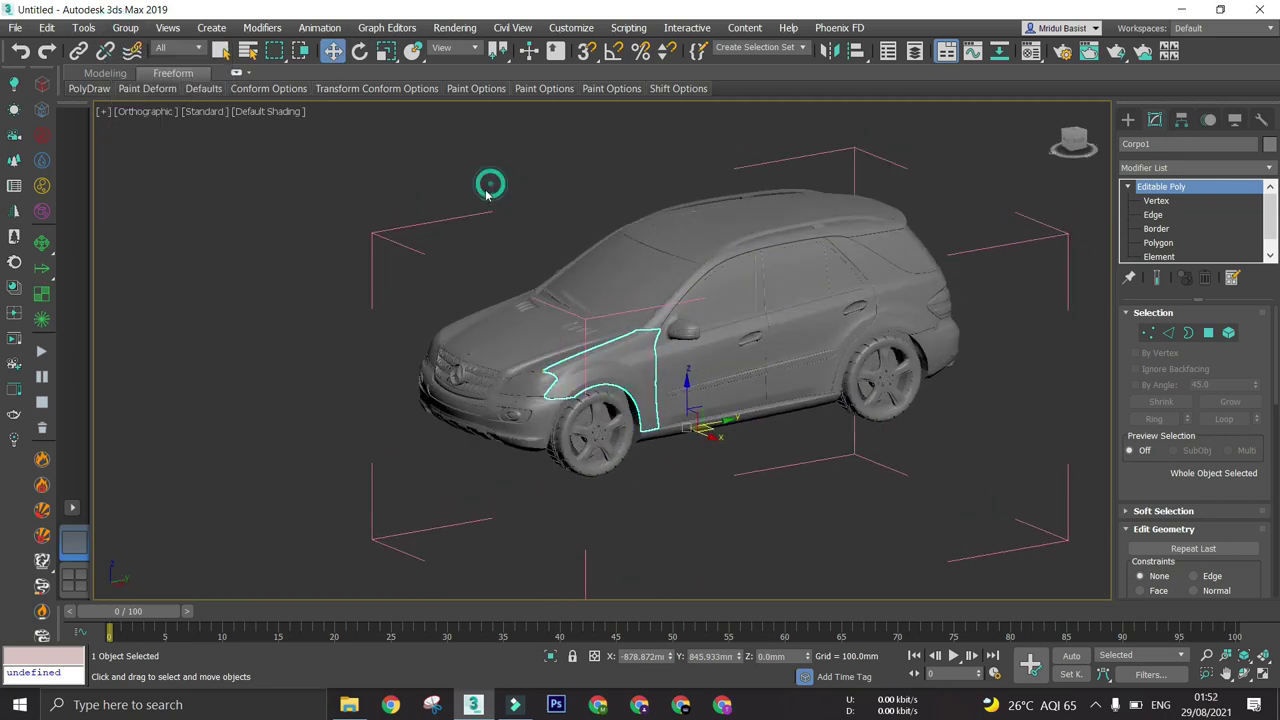
pyautogui.click(378, 193)
pyautogui.click(125, 28)
pyautogui.click(149, 132)
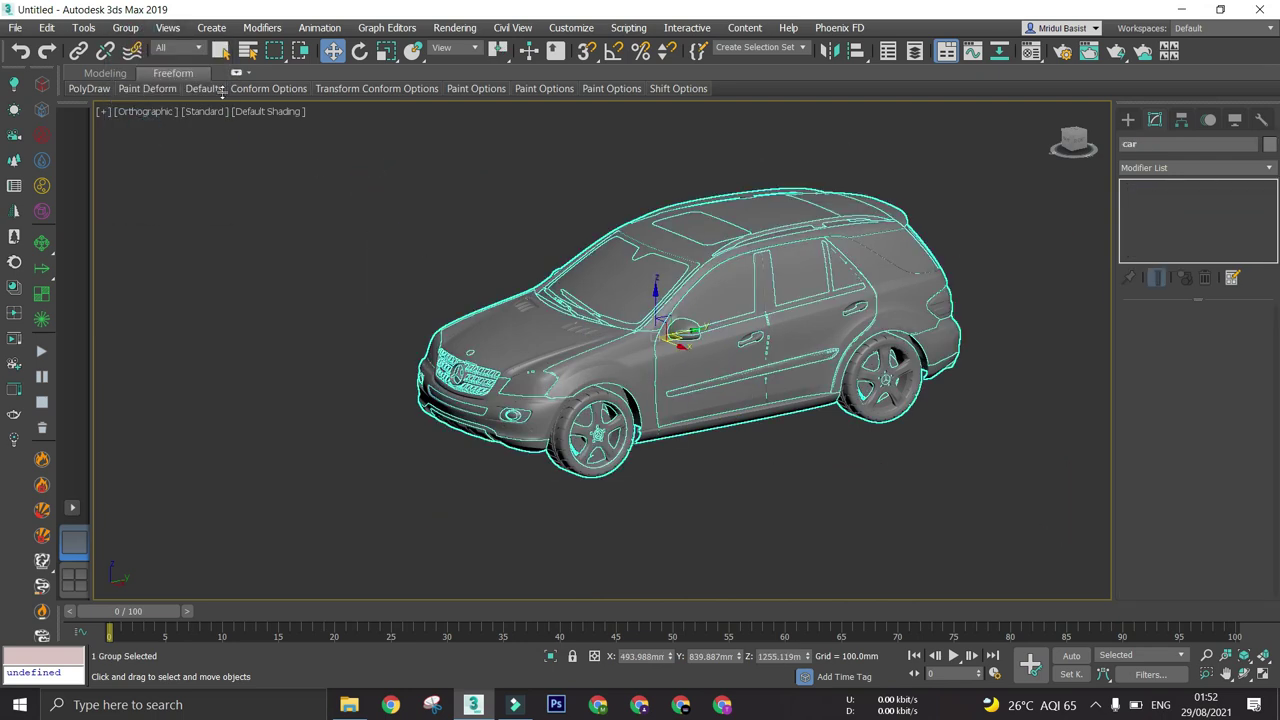
# Ungroup the car into separate objects and pick the front fender on its own
pyautogui.click(136, 30)
pyautogui.click(140, 74)
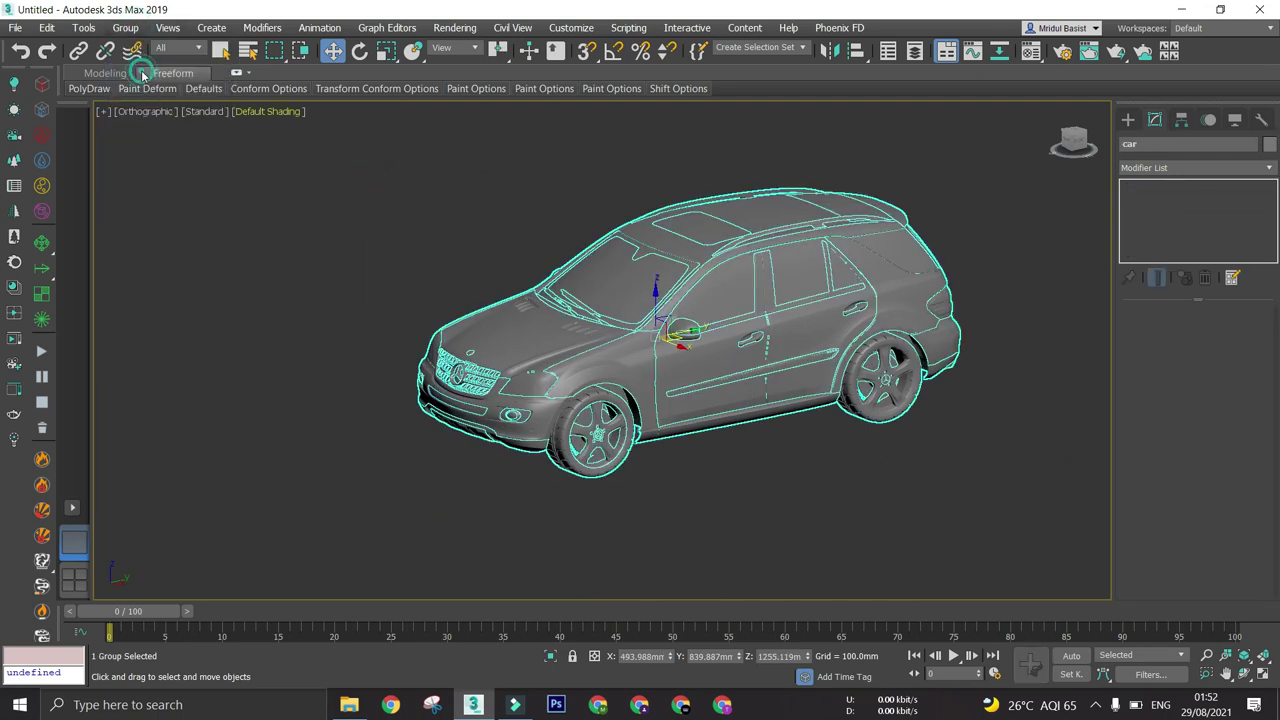
pyautogui.click(542, 165)
pyautogui.scroll(2, 570, 402)
pyautogui.click(571, 409)
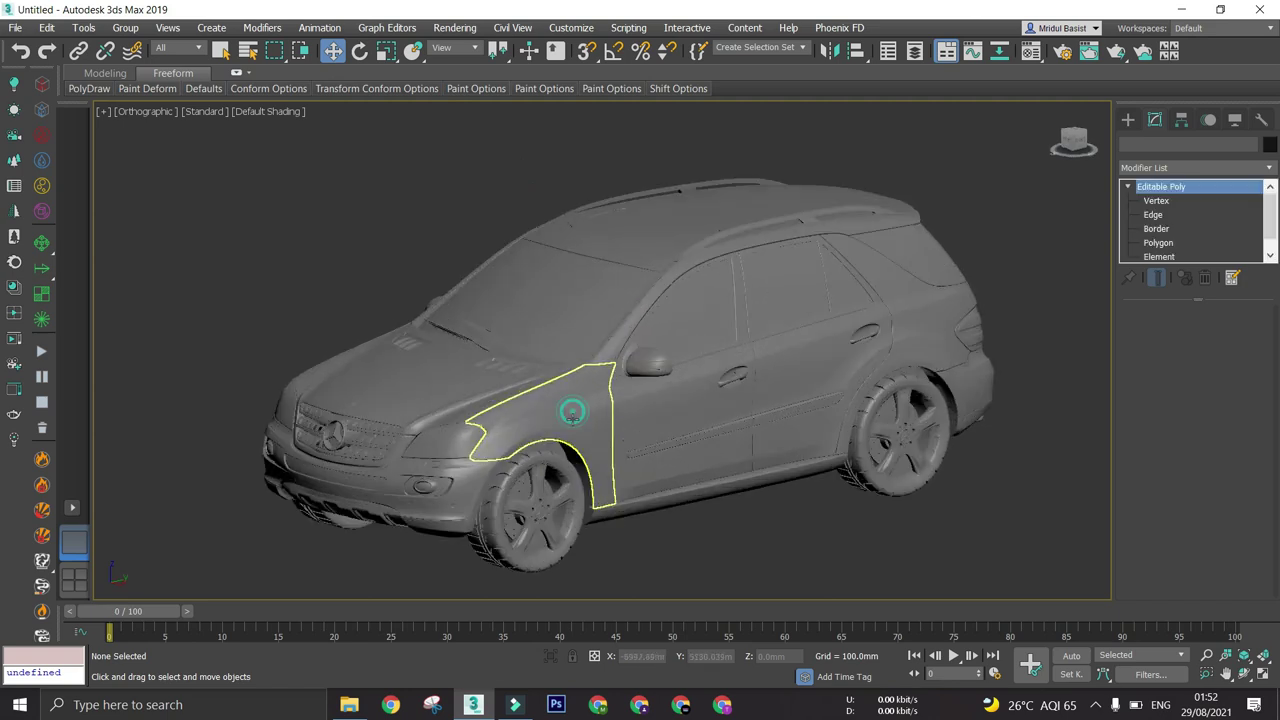
# Check the separate parts by selecting the front fender, side doors and rear quarter panel in turn, ending with nothing selected
pyautogui.scroll(-5, 570, 412)
pyautogui.moveTo(563, 435)
pyautogui.keyDown('alt'); pyautogui.mouseDown(button='middle')
pyautogui.moveTo(635, 432)
pyautogui.moveTo(558, 446)
pyautogui.mouseUp(button='middle'); pyautogui.keyUp('alt')
pyautogui.scroll(3, 556, 418)
pyautogui.scroll(-2, 556, 410)
pyautogui.hotkey('ctrl', 'a')
pyautogui.scroll(3, 559, 399)
pyautogui.click(549, 378)
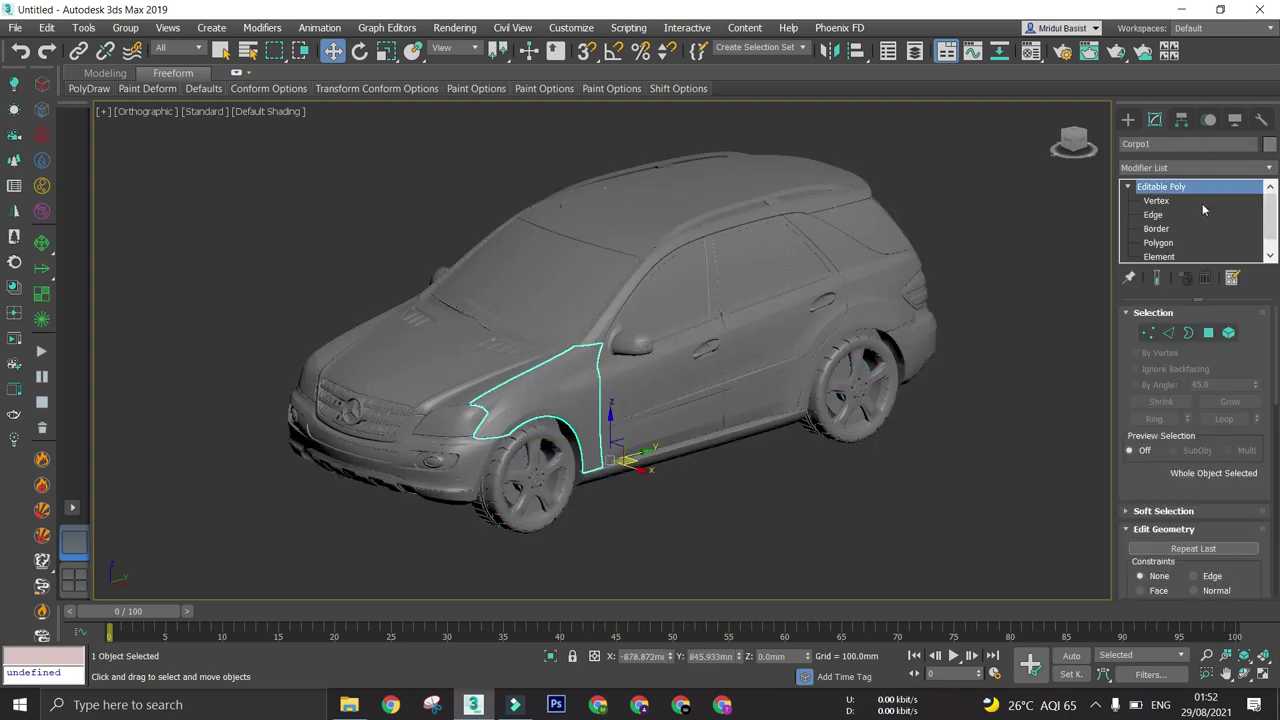
pyautogui.click(655, 365)
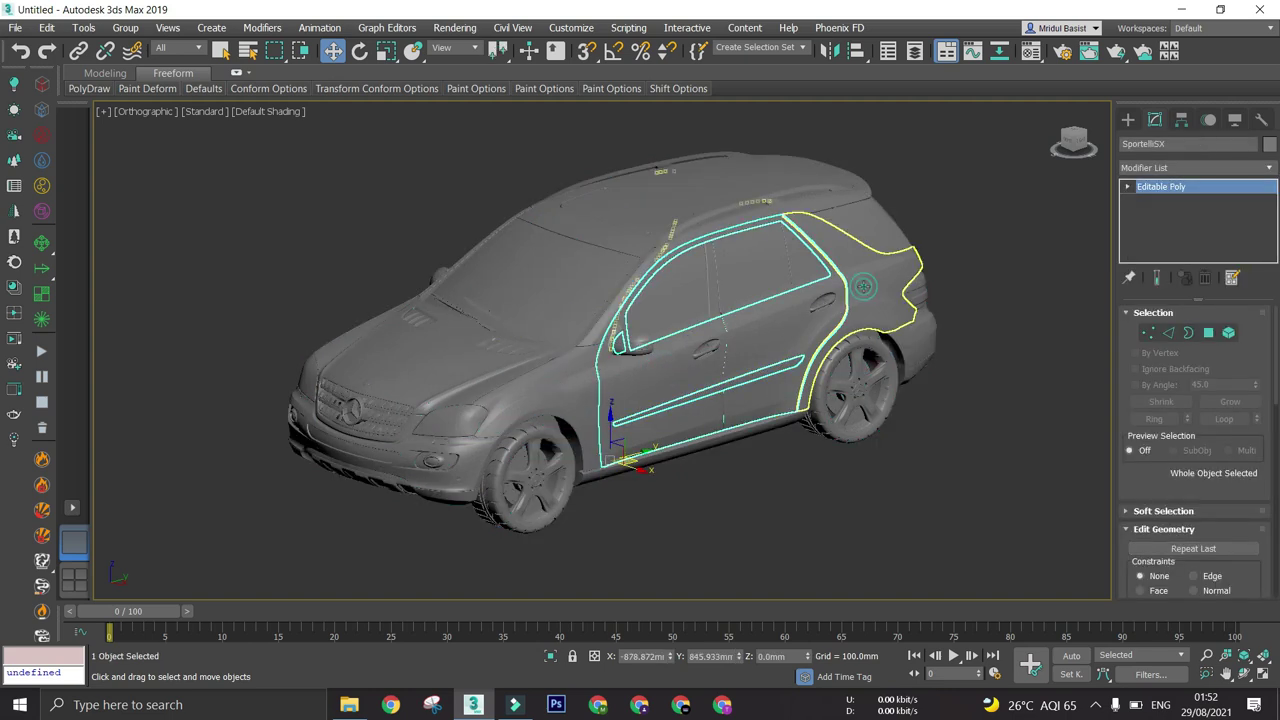
pyautogui.click(860, 285)
pyautogui.click(669, 518)
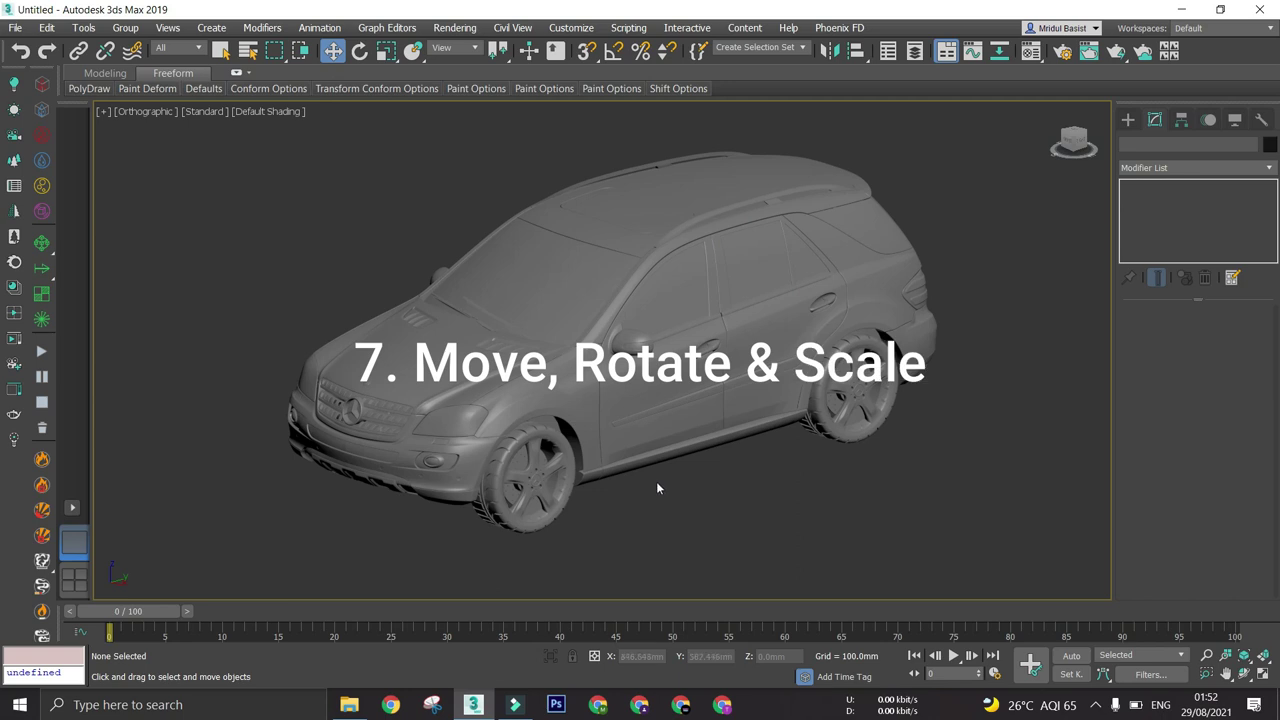
# Select the front fender and switch from the Move tool through Rotate to uniform Scale
pyautogui.keyDown('alt'); pyautogui.moveTo(656, 486); pyautogui.dragTo(645, 405, button='middle'); pyautogui.keyUp('alt')
pyautogui.click(652, 402)
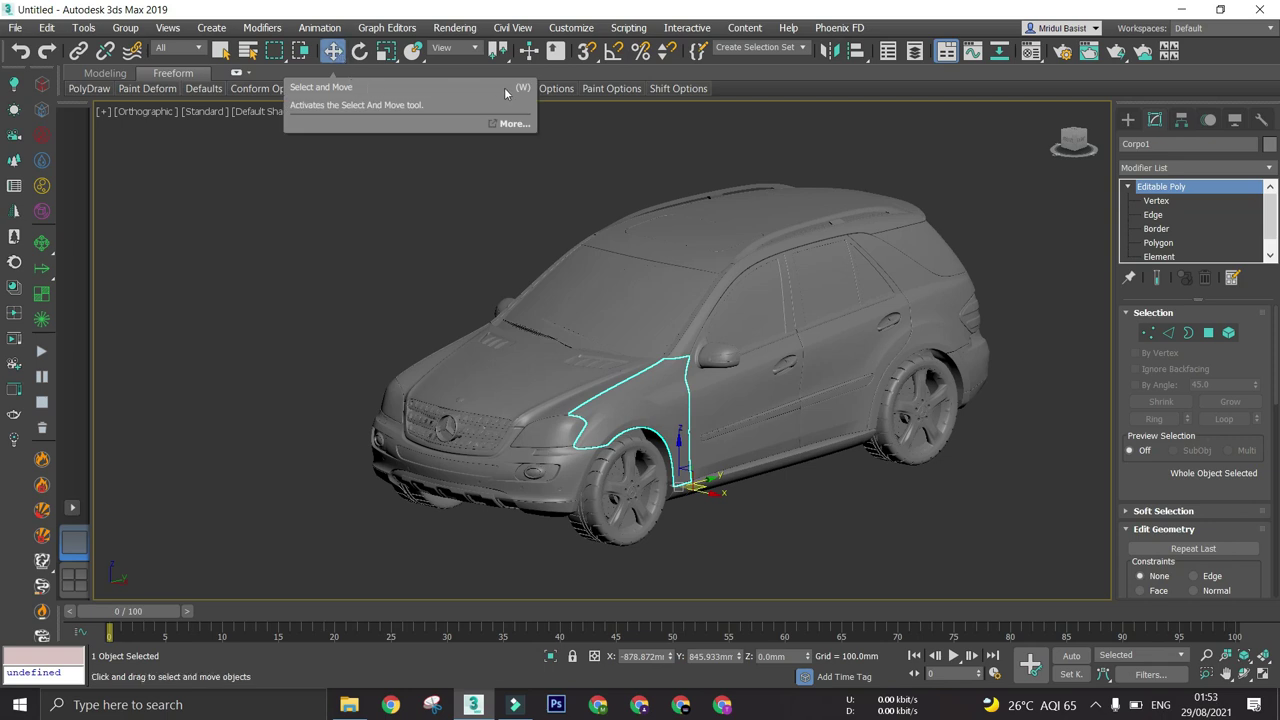
pyautogui.click(799, 487)
pyautogui.click(663, 406)
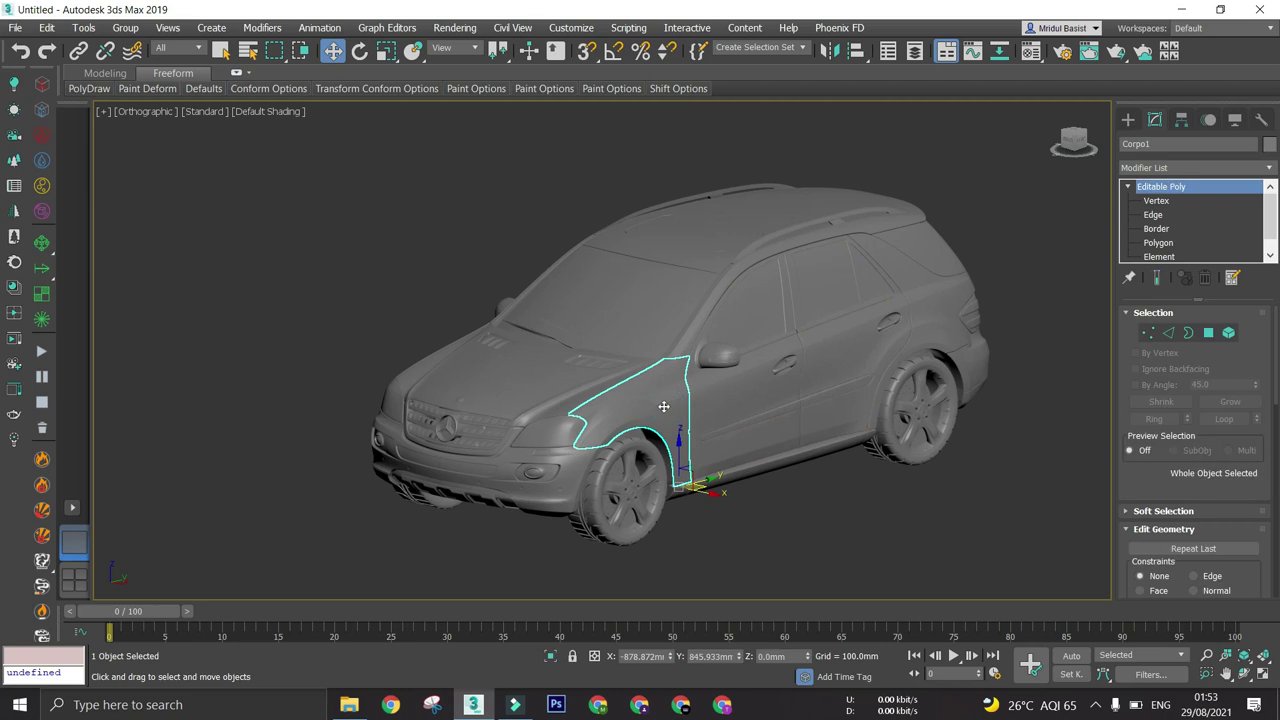
pyautogui.click(362, 52)
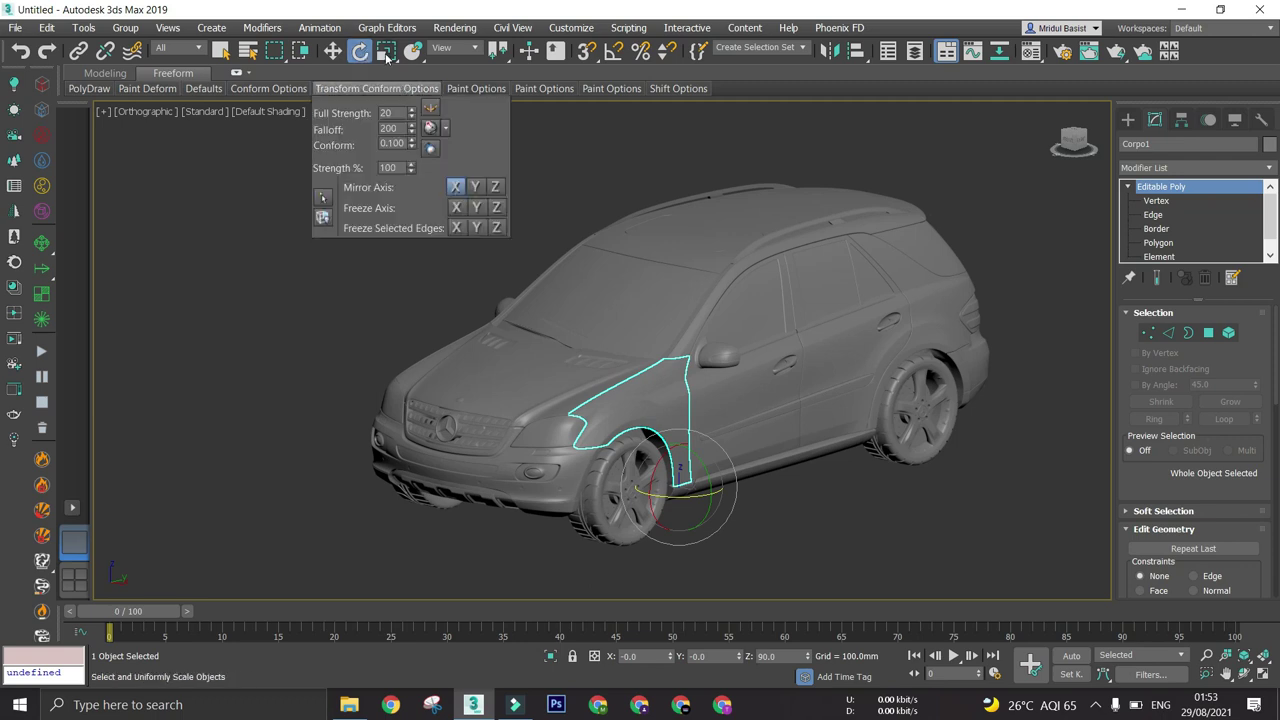
pyautogui.click(386, 52)
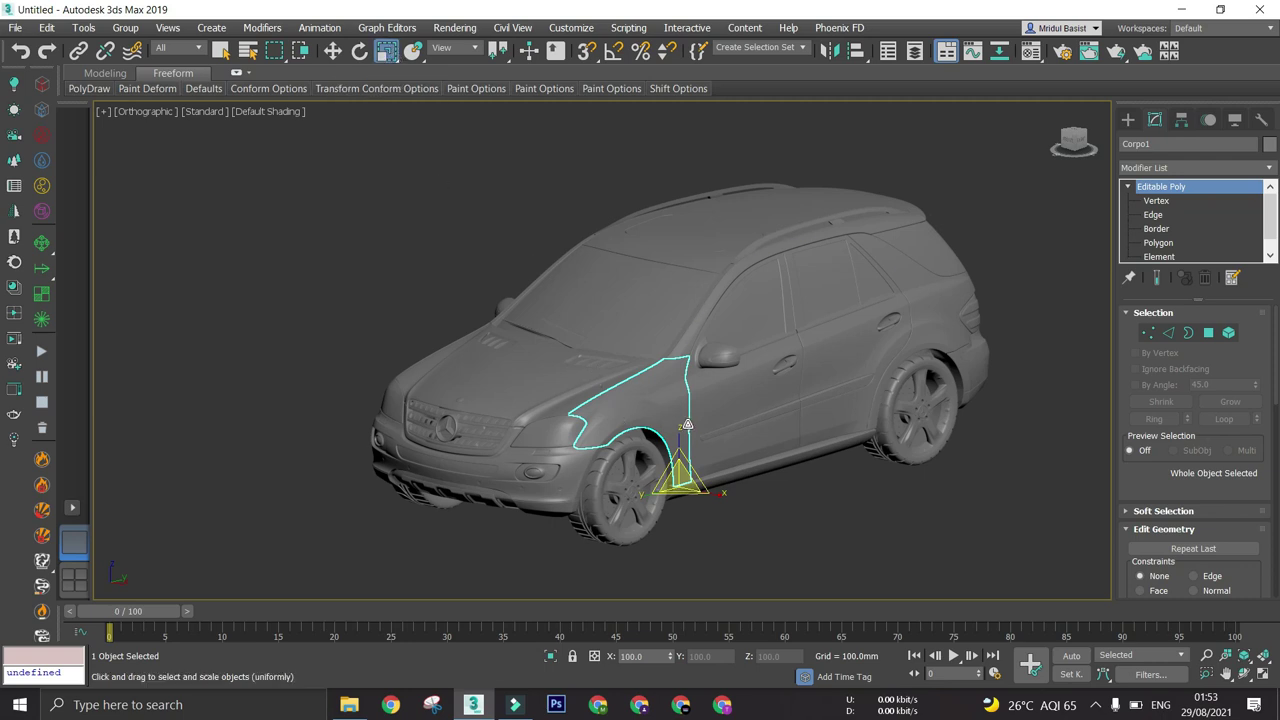
# Select the side doors, try moving them along the X axis and undo the move
pyautogui.click(728, 395)
pyautogui.press('w')
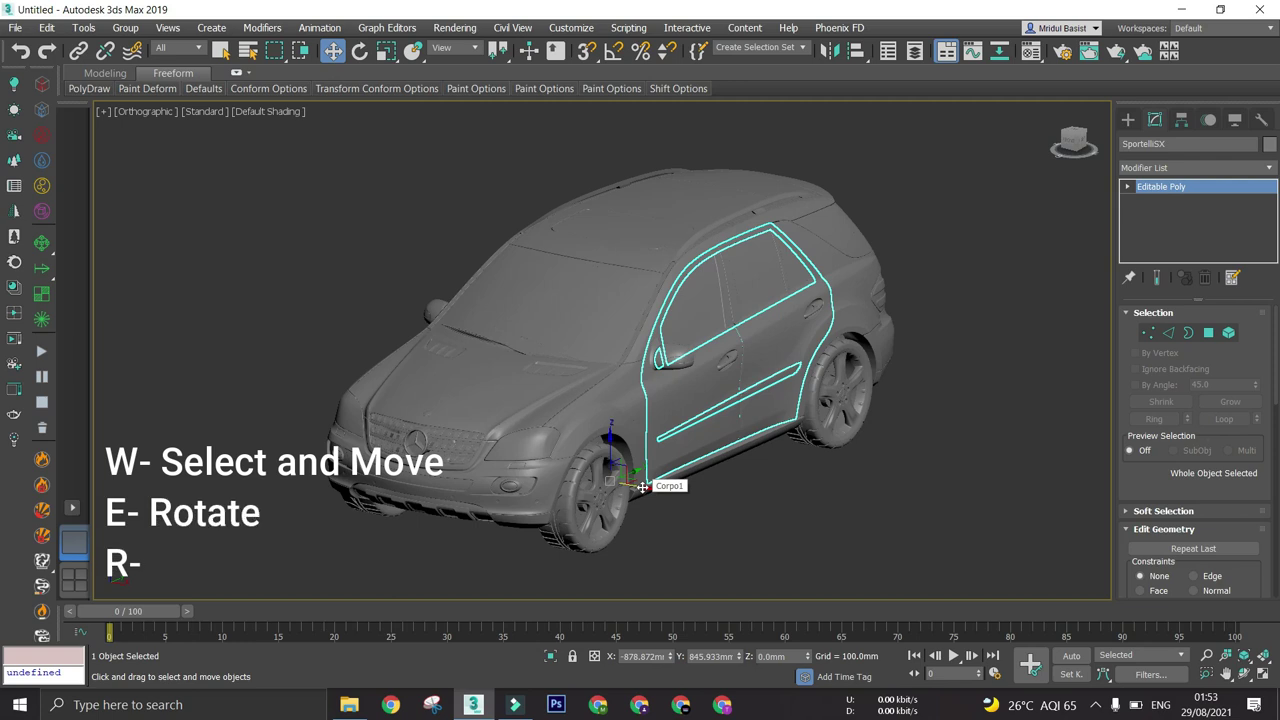
pyautogui.moveTo(643, 486); pyautogui.dragTo(742, 500)
pyautogui.hotkey('ctrl', 'z')
pyautogui.moveTo(737, 500)
pyautogui.keyDown('alt'); pyautogui.mouseDown(button='middle')
pyautogui.moveTo(698, 500)
pyautogui.moveTo(718, 506)
pyautogui.mouseUp(button='middle'); pyautogui.keyUp('alt')
# Try rotating and scaling the side doors, undoing each change
pyautogui.press('e')
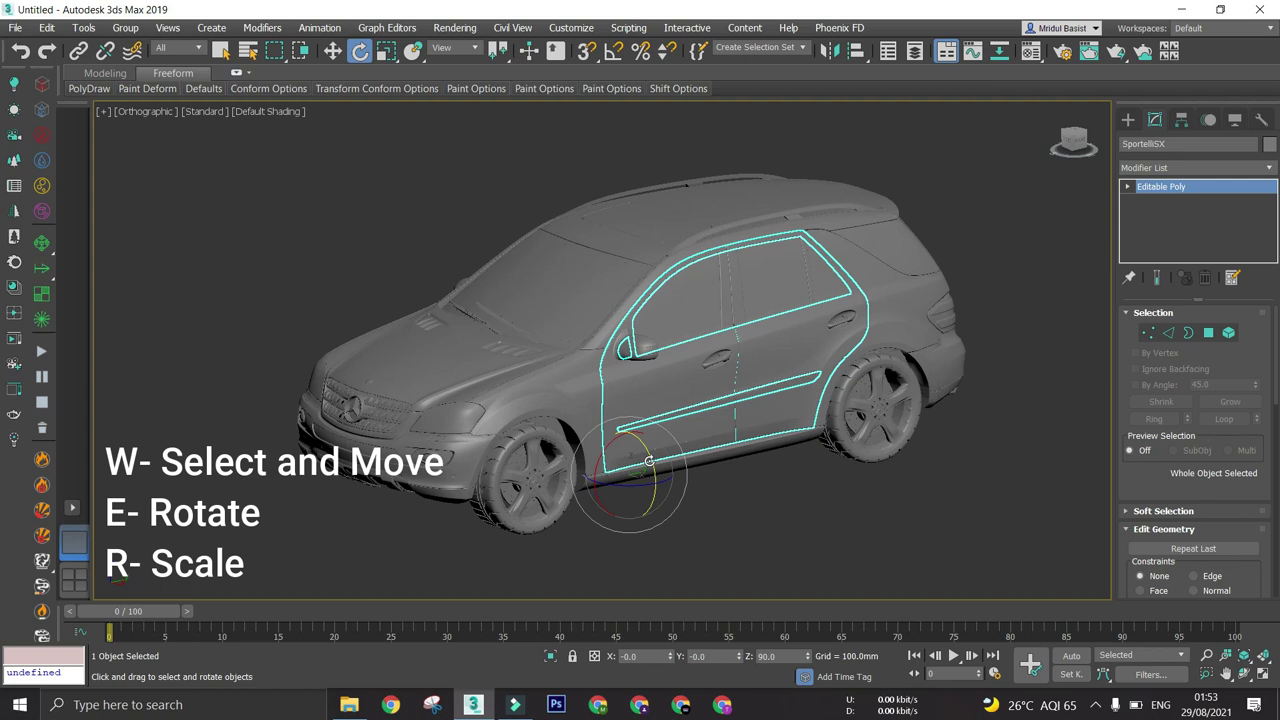
pyautogui.moveTo(640, 485); pyautogui.dragTo(628, 447)
pyautogui.hotkey('ctrl', 'z')
pyautogui.press('r')
pyautogui.hotkey('ctrl', 'z')
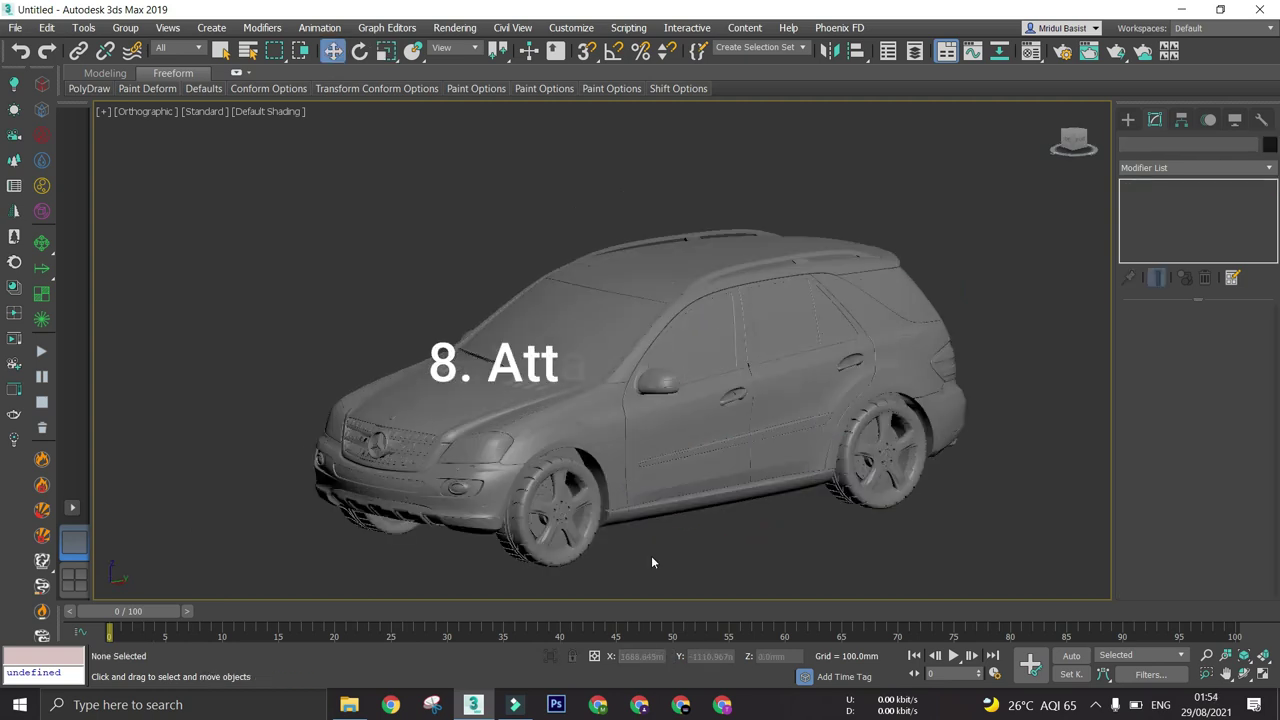
# Select the front fender and attach the side doors to it as one object
pyautogui.moveTo(651, 555); pyautogui.dragTo(623, 523, button='middle')
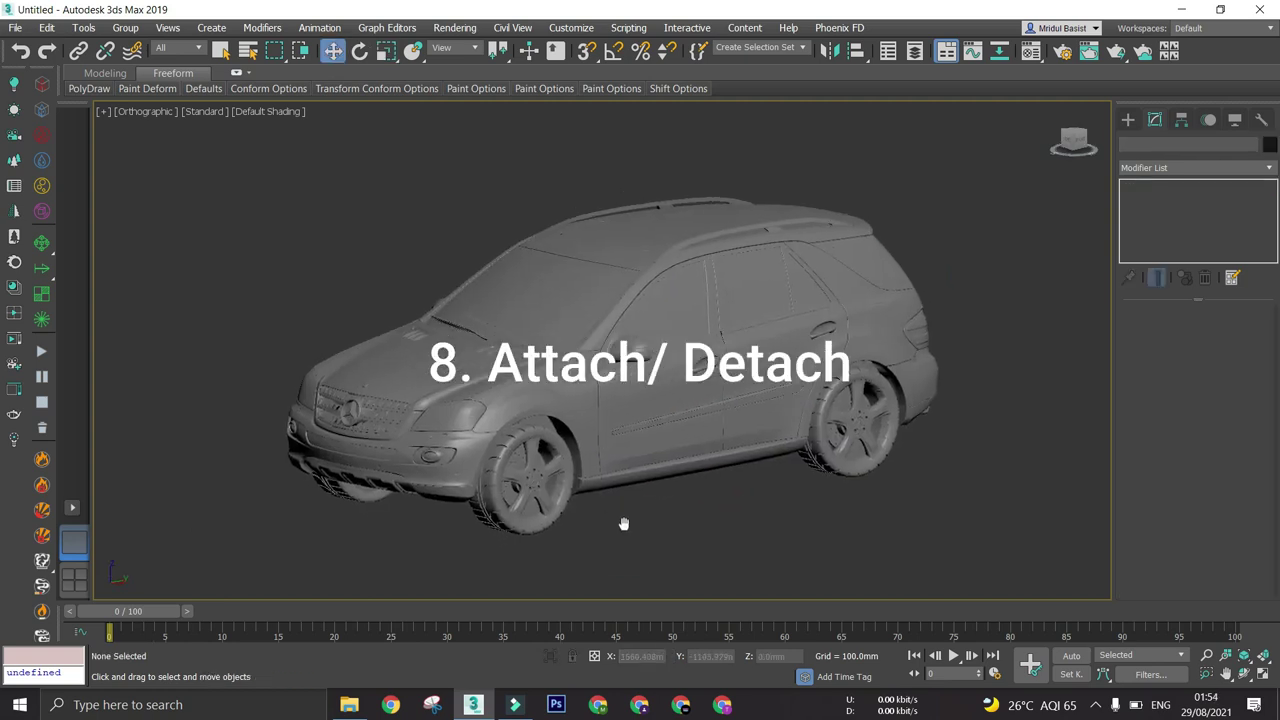
pyautogui.click(577, 401)
pyautogui.moveTo(647, 466)
pyautogui.keyDown('alt'); pyautogui.mouseDown(button='middle')
pyautogui.moveTo(582, 447)
pyautogui.moveTo(632, 455)
pyautogui.mouseUp(button='middle'); pyautogui.keyUp('alt')
pyautogui.scroll(4, 626, 406)
pyautogui.scroll(-2, 571, 406)
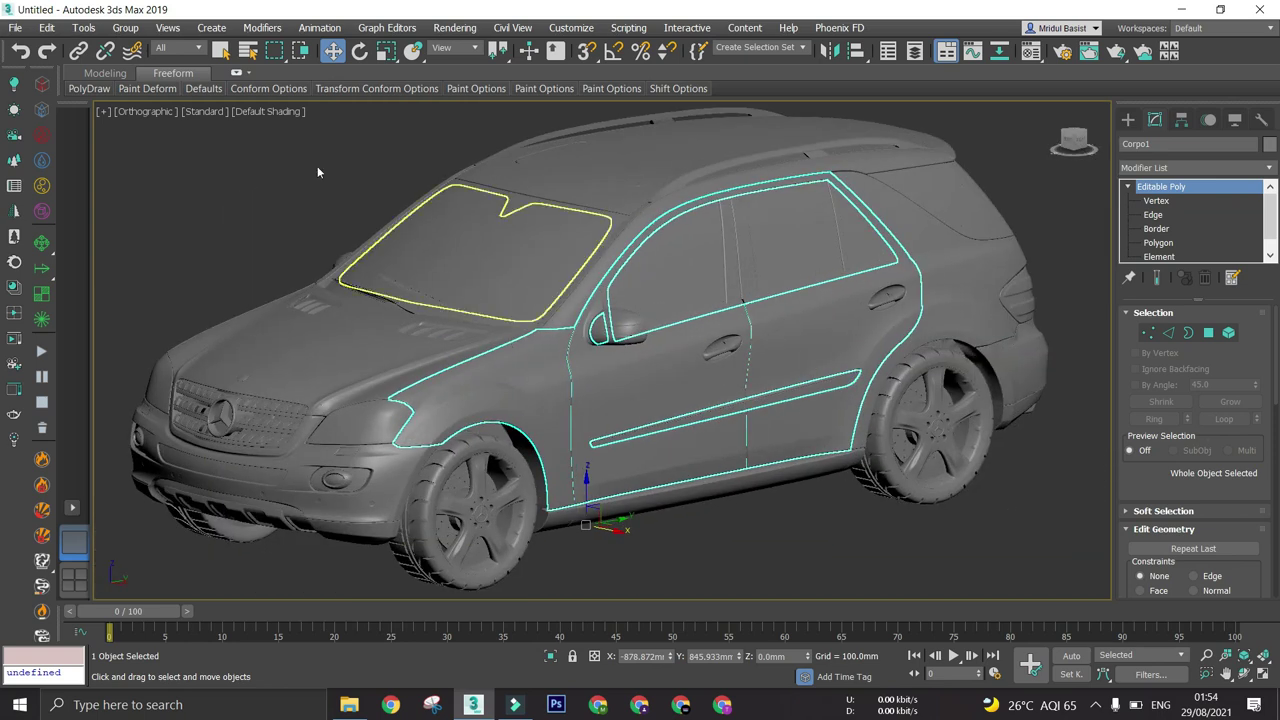
pyautogui.click(125, 27)
pyautogui.click(128, 29)
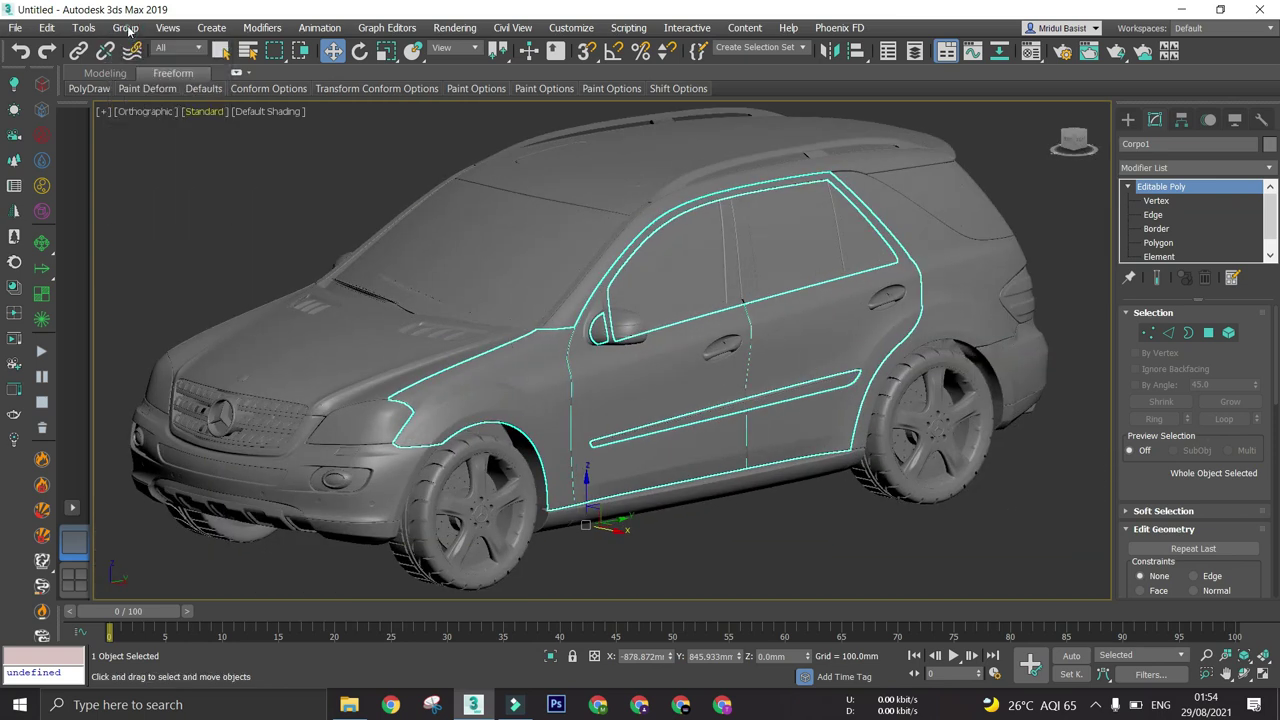
# Switch the attached body object to the Element level and select its front door
pyautogui.scroll(-2, 706, 361)
pyautogui.keyDown('alt'); pyautogui.moveTo(691, 366); pyautogui.dragTo(736, 347, button='middle'); pyautogui.keyUp('alt')
pyautogui.scroll(2, 736, 347)
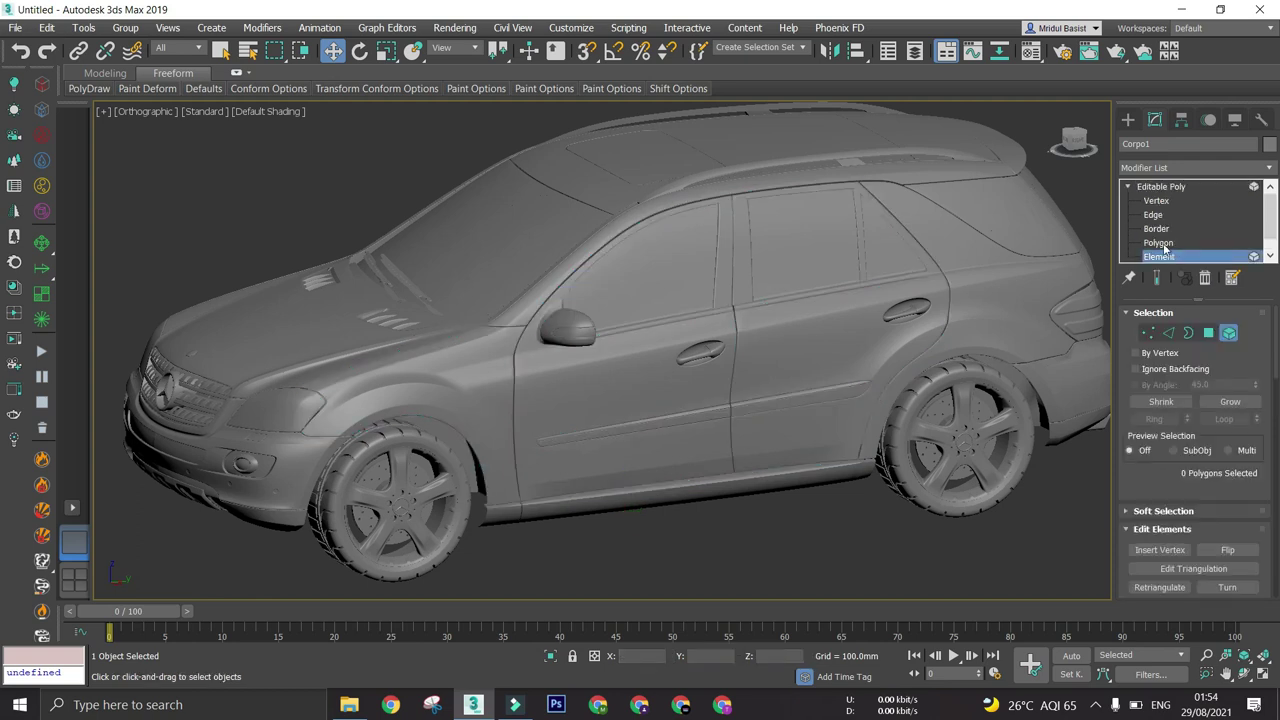
pyautogui.click(614, 366)
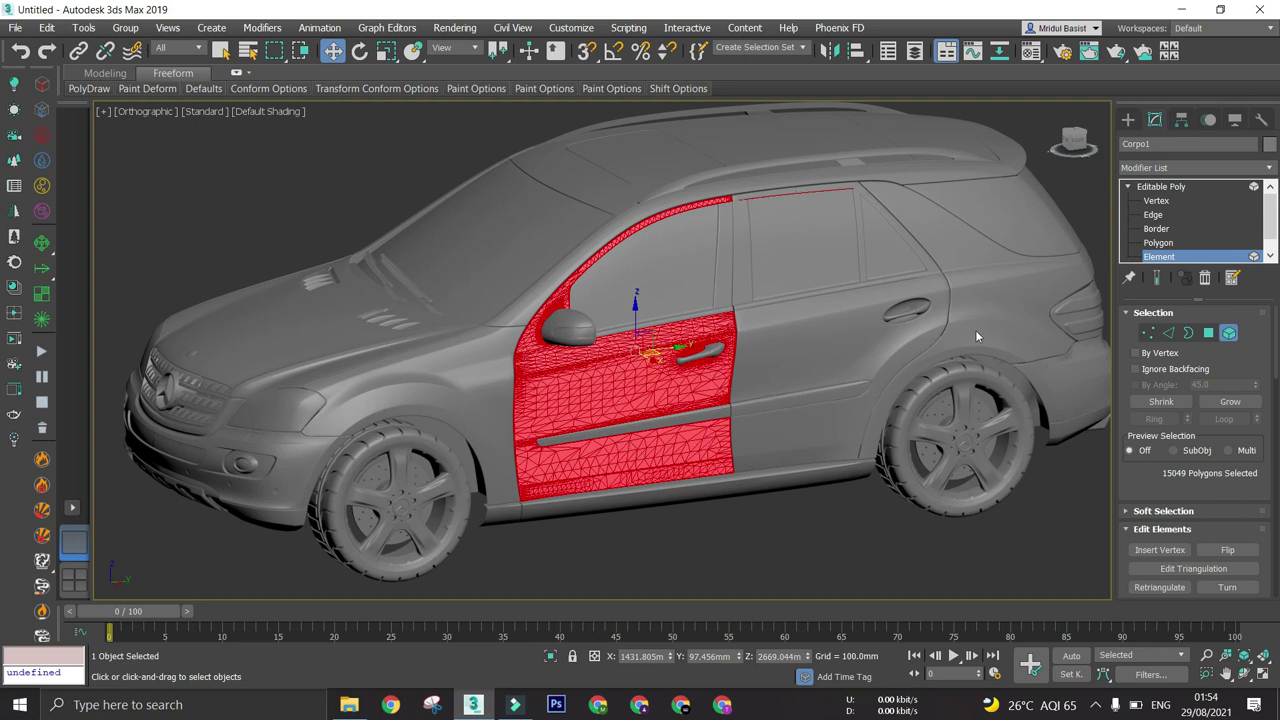
pyautogui.scroll(-2, 793, 417)
pyautogui.keyDown('alt'); pyautogui.moveTo(793, 417); pyautogui.dragTo(790, 385, button='middle'); pyautogui.keyUp('alt')
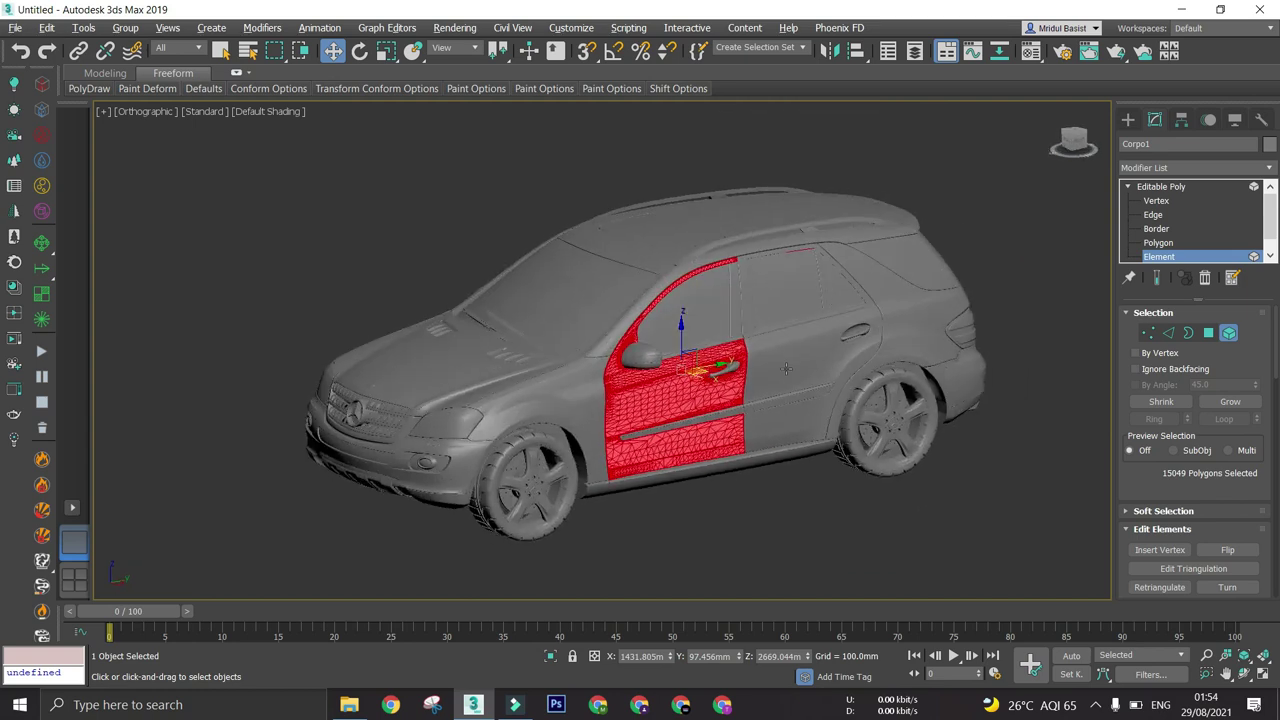
# Select the rear door element and then the front fender element of the attached body object
pyautogui.scroll(4, 787, 366)
pyautogui.click(787, 366)
pyautogui.click(787, 366)
pyautogui.click(358, 434)
pyautogui.scroll(-4, 358, 434)
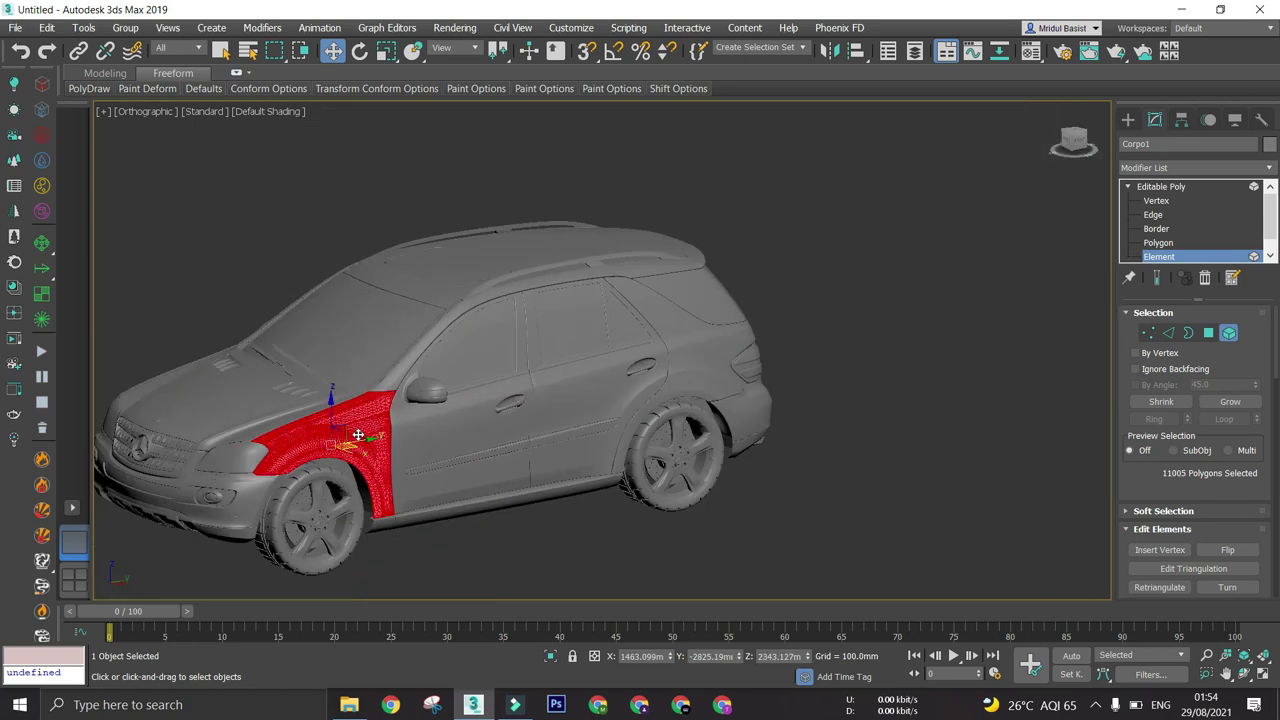
pyautogui.keyDown('alt'); pyautogui.moveTo(358, 434); pyautogui.dragTo(446, 406, button='middle'); pyautogui.keyUp('alt')
pyautogui.scroll(4, 450, 410)
pyautogui.scroll(-4, 463, 407)
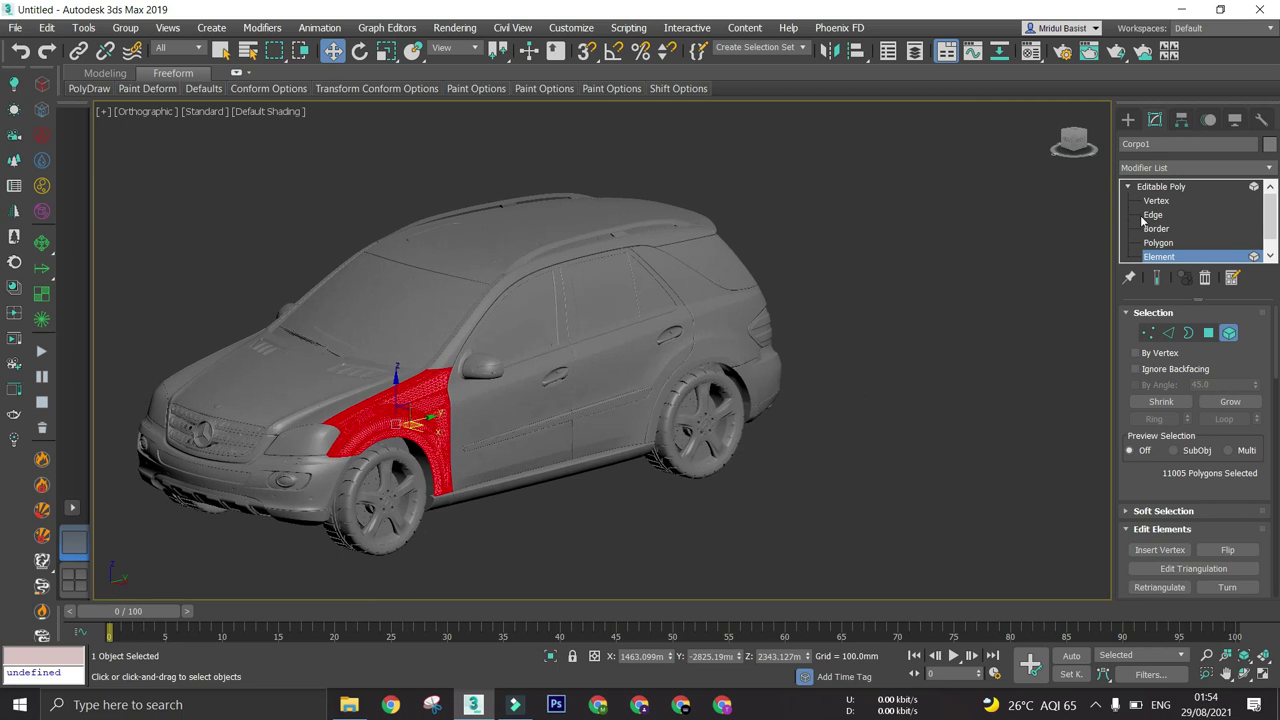
# Leave the Element level of the attached body object and clear the selection
pyautogui.click(1161, 190)
pyautogui.scroll(-4, 703, 357)
pyautogui.moveTo(706, 360); pyautogui.dragTo(788, 350, button='middle')
pyautogui.keyDown('alt'); pyautogui.moveTo(788, 350); pyautogui.dragTo(800, 346, button='middle'); pyautogui.keyUp('alt')
pyautogui.click(908, 280)
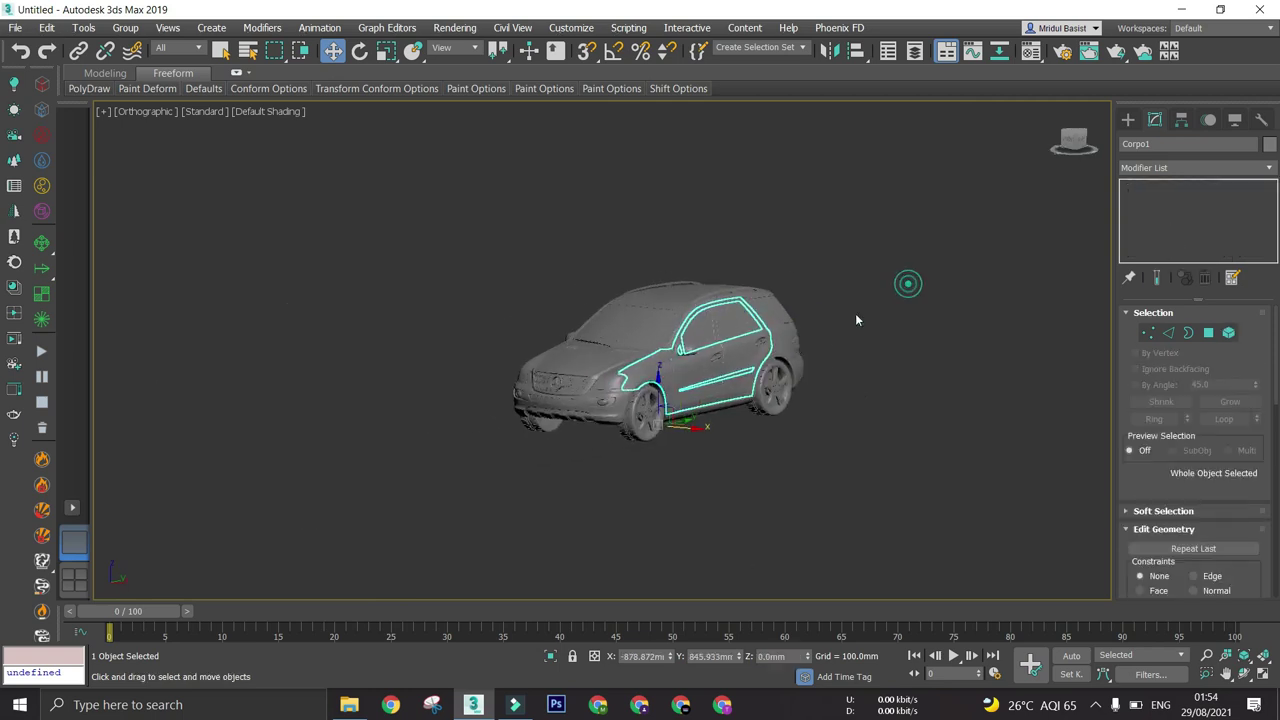
# Examine the complete car model from its rear, side and front
pyautogui.scroll(2, 747, 345)
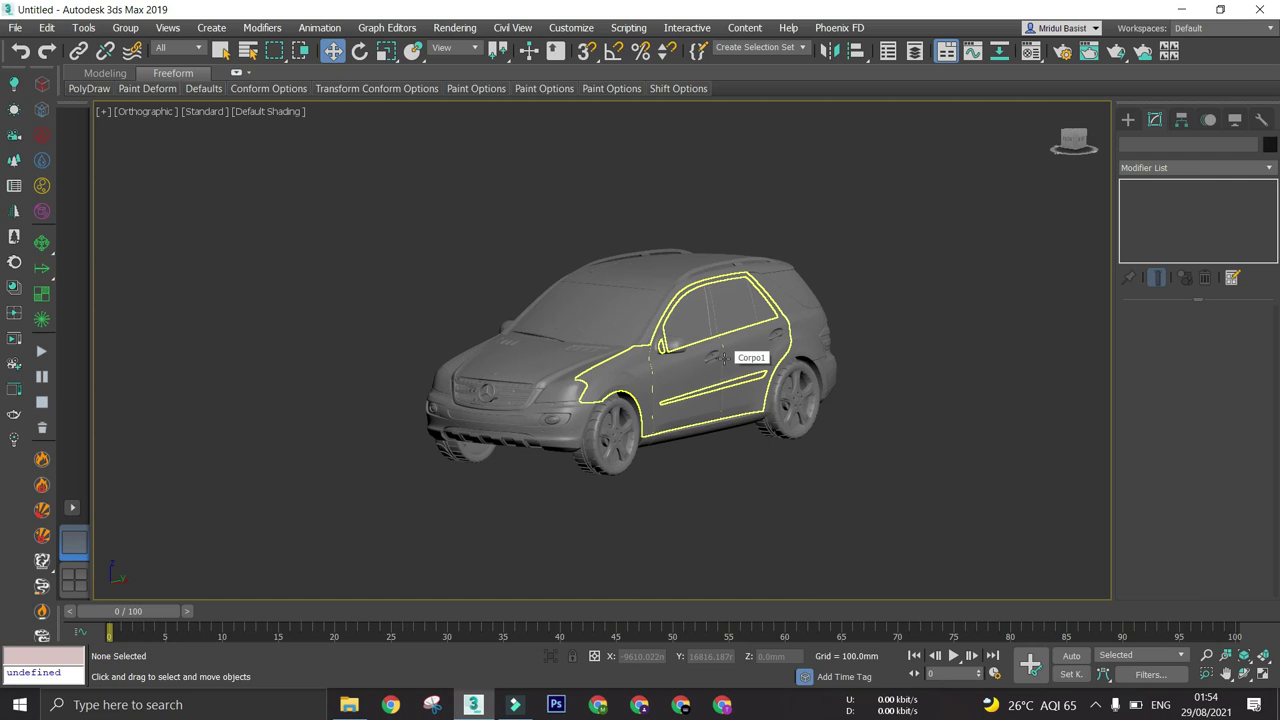
pyautogui.keyDown('alt'); pyautogui.moveTo(724, 437); pyautogui.dragTo(583, 460, button='middle'); pyautogui.keyUp('alt')
pyautogui.scroll(3, 702, 456)
pyautogui.scroll(-3, 702, 456)
pyautogui.moveTo(666, 496); pyautogui.dragTo(756, 492, button='middle')
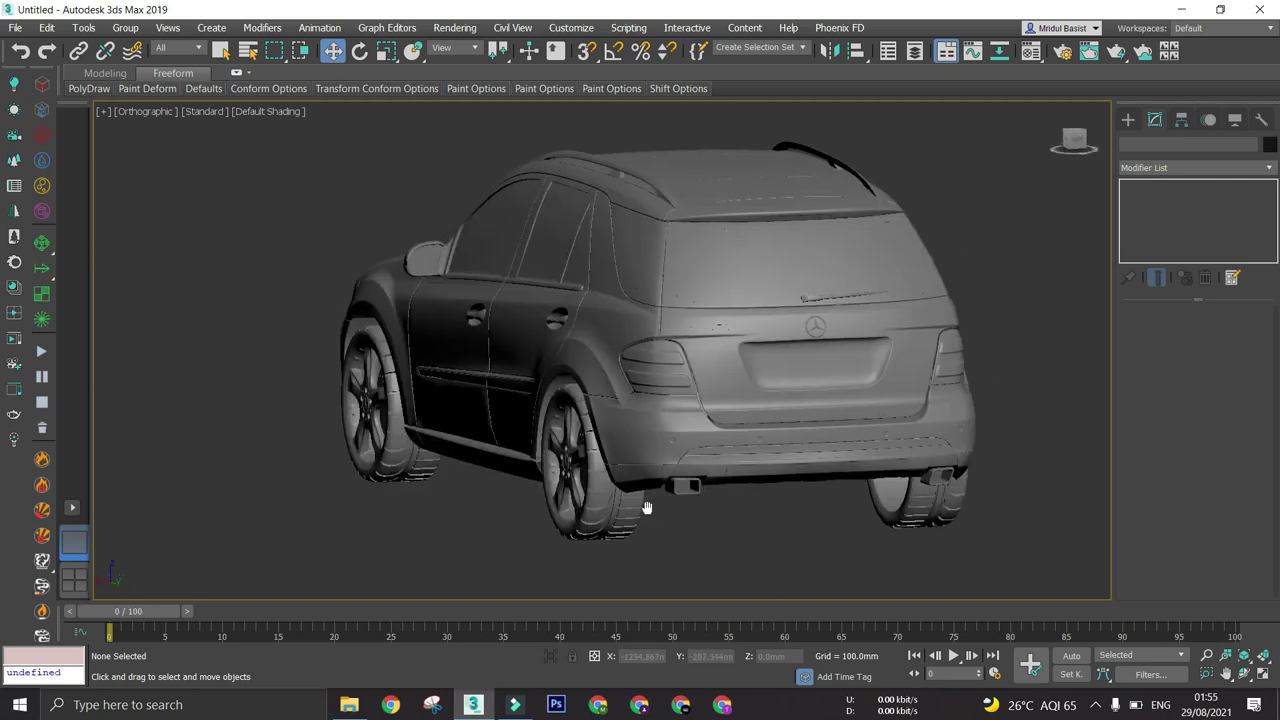
pyautogui.scroll(-3, 622, 523)
pyautogui.scroll(3, 740, 508)
pyautogui.keyDown('alt'); pyautogui.moveTo(760, 430); pyautogui.dragTo(763, 443, button='middle'); pyautogui.keyUp('alt')
pyautogui.moveTo(752, 494)
pyautogui.mouseDown(button='middle')
pyautogui.moveTo(760, 463)
pyautogui.moveTo(750, 499)
pyautogui.mouseUp(button='middle')
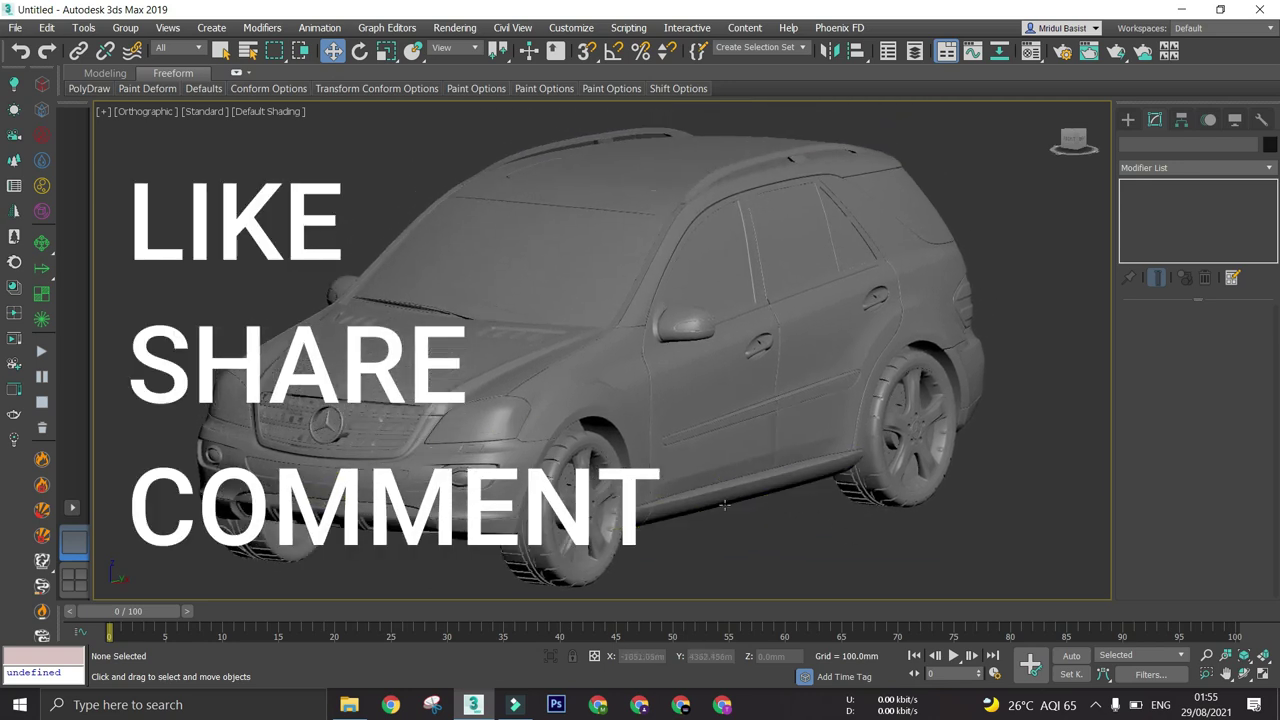
pyautogui.scroll(-3, 710, 533)
pyautogui.moveTo(710, 545); pyautogui.dragTo(672, 535, button='middle')
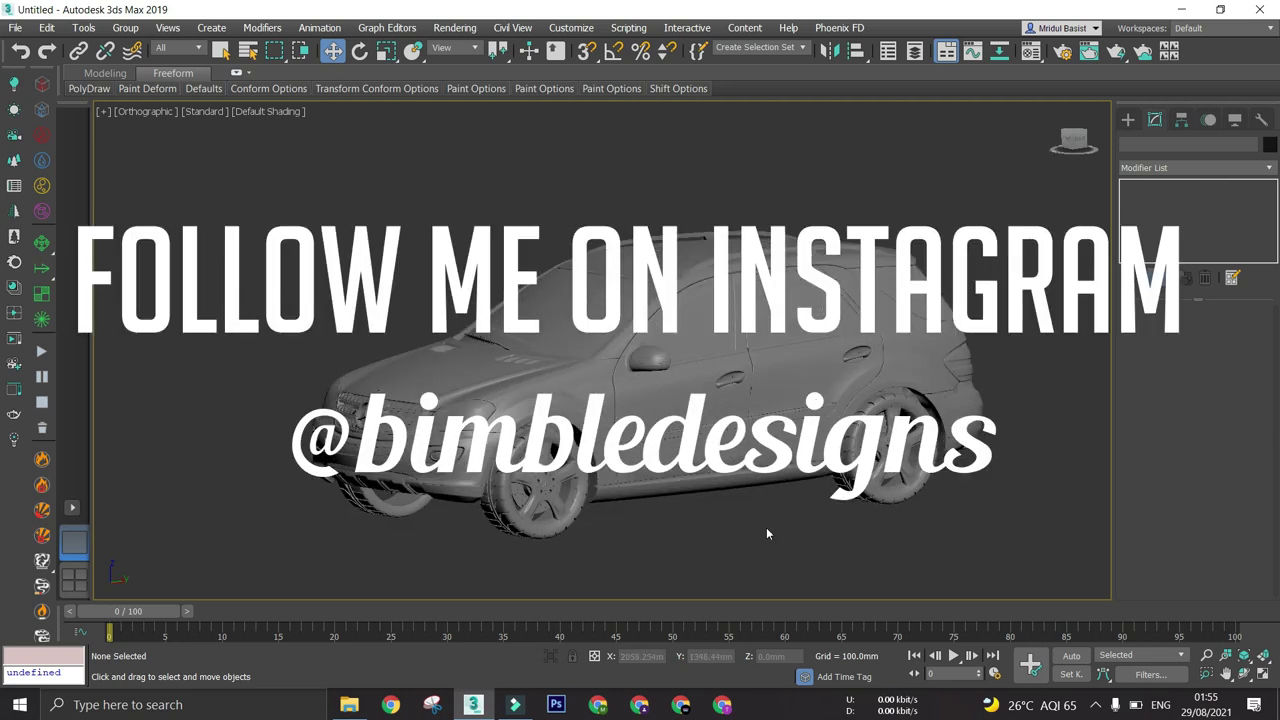
pyautogui.moveTo(757, 520)
pyautogui.keyDown('alt'); pyautogui.mouseDown(button='middle')
pyautogui.moveTo(749, 543)
pyautogui.moveTo(754, 524)
pyautogui.mouseUp(button='middle'); pyautogui.keyUp('alt')
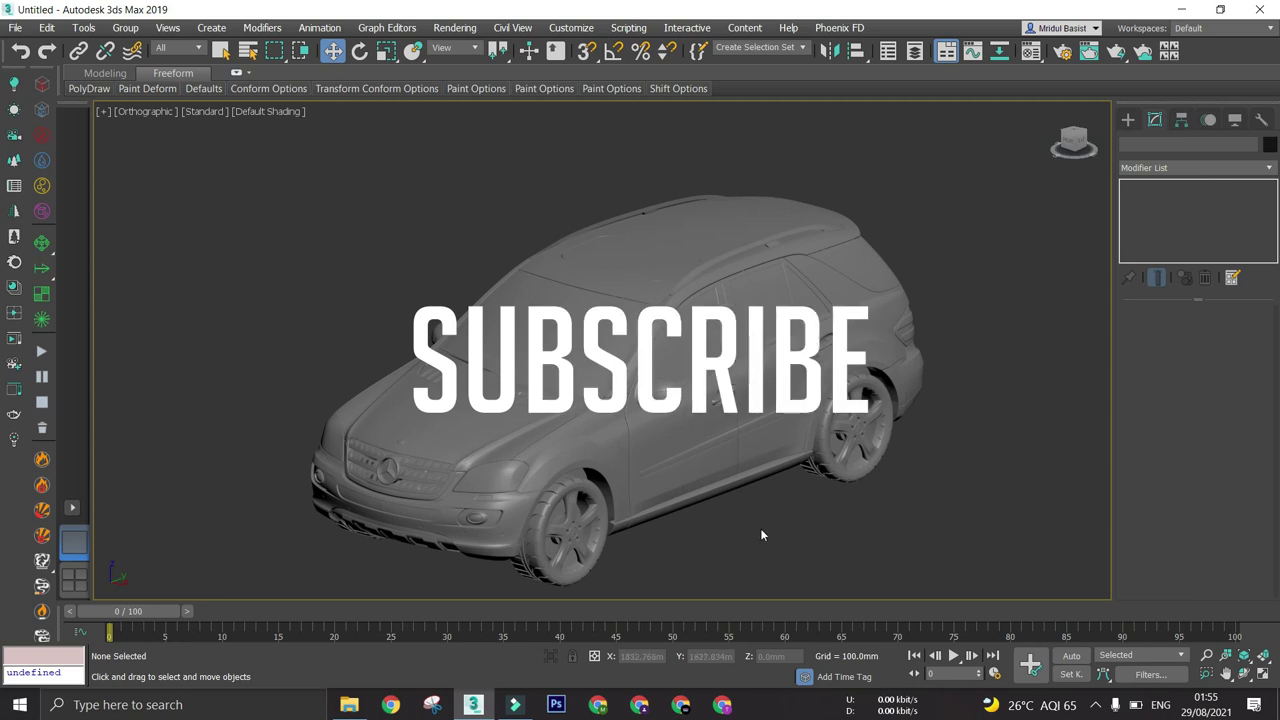
pyautogui.keyDown('alt'); pyautogui.moveTo(760, 528); pyautogui.dragTo(703, 502, button='middle'); pyautogui.keyUp('alt')
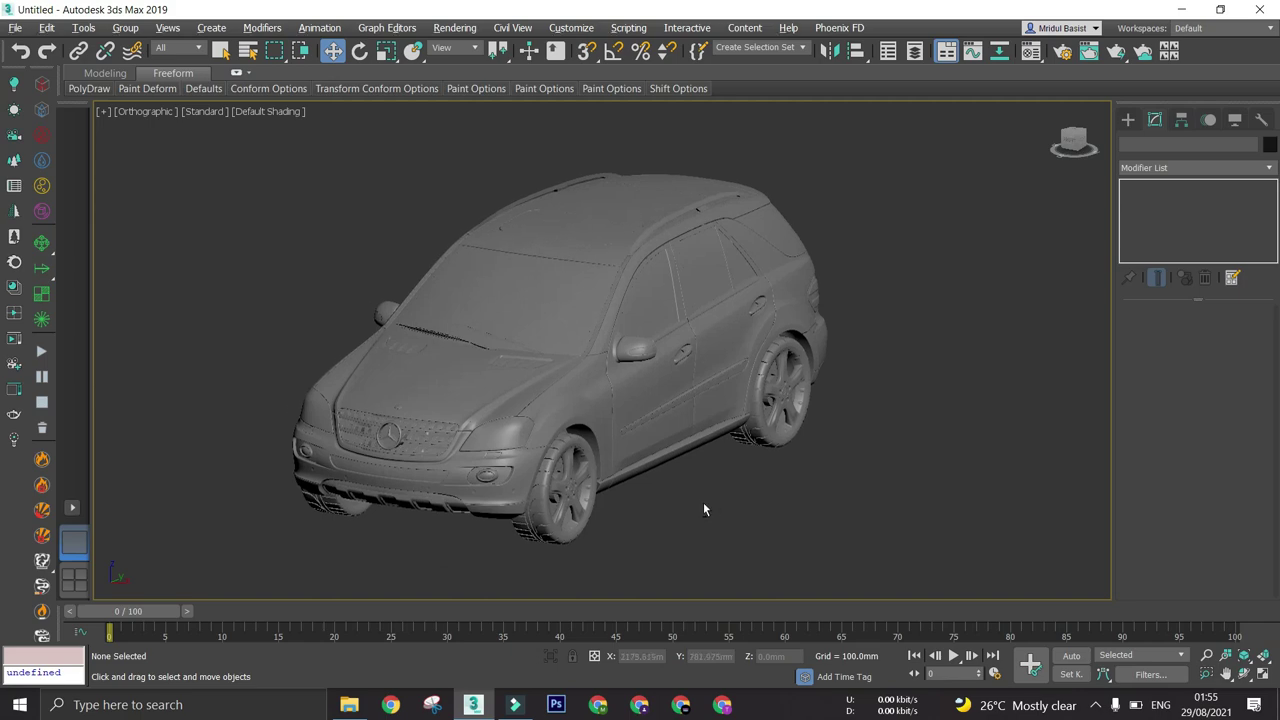